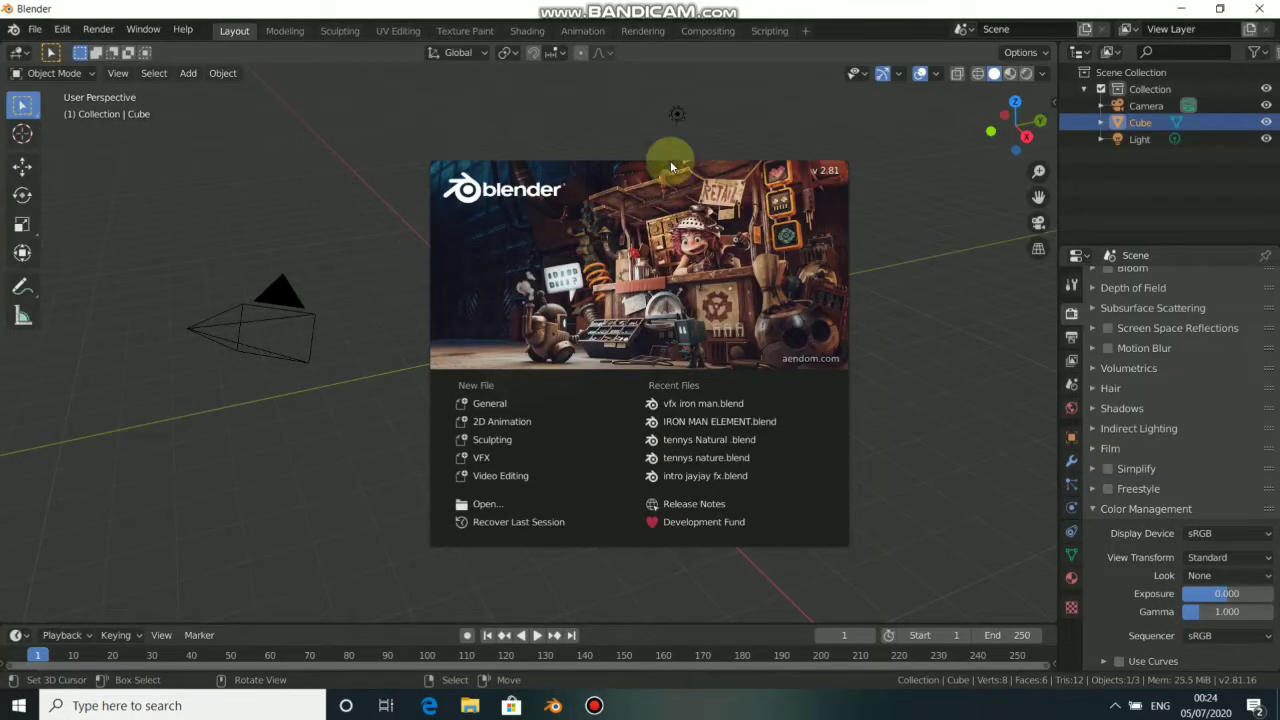
Step: Dismiss the splash screen and add a VFX Motion Tracking workspace
click(736, 128)
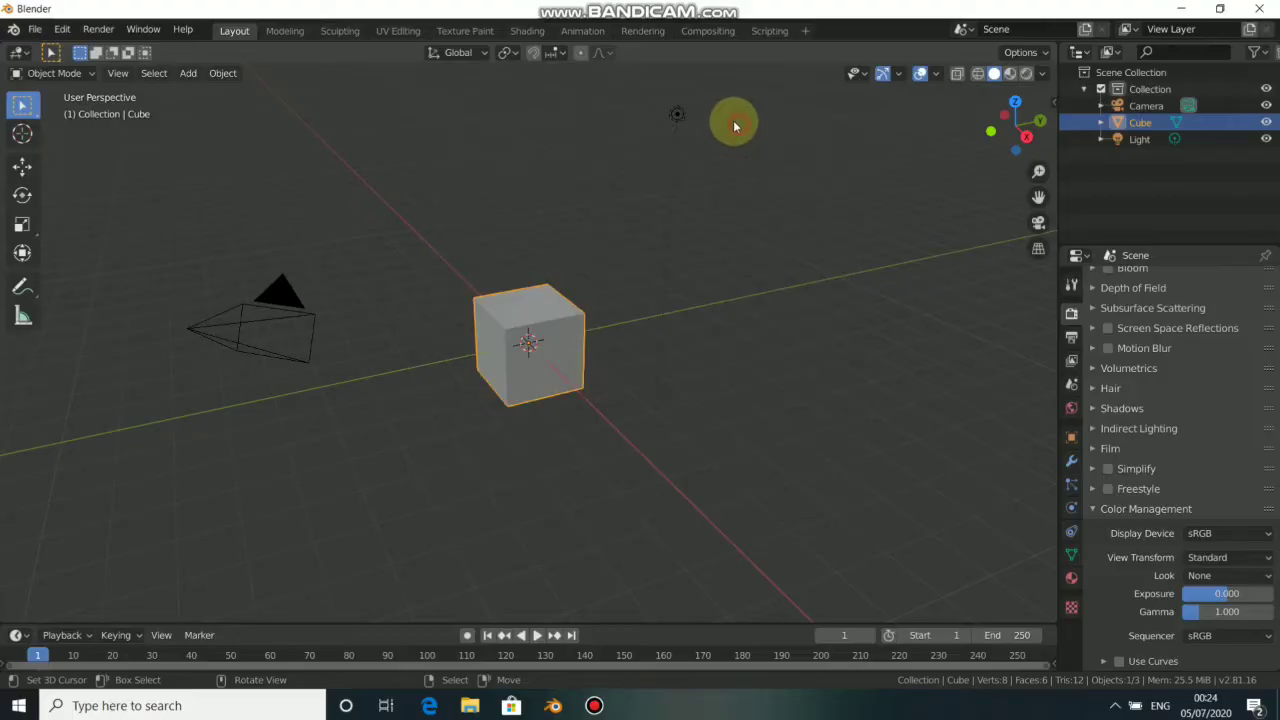
click(812, 32)
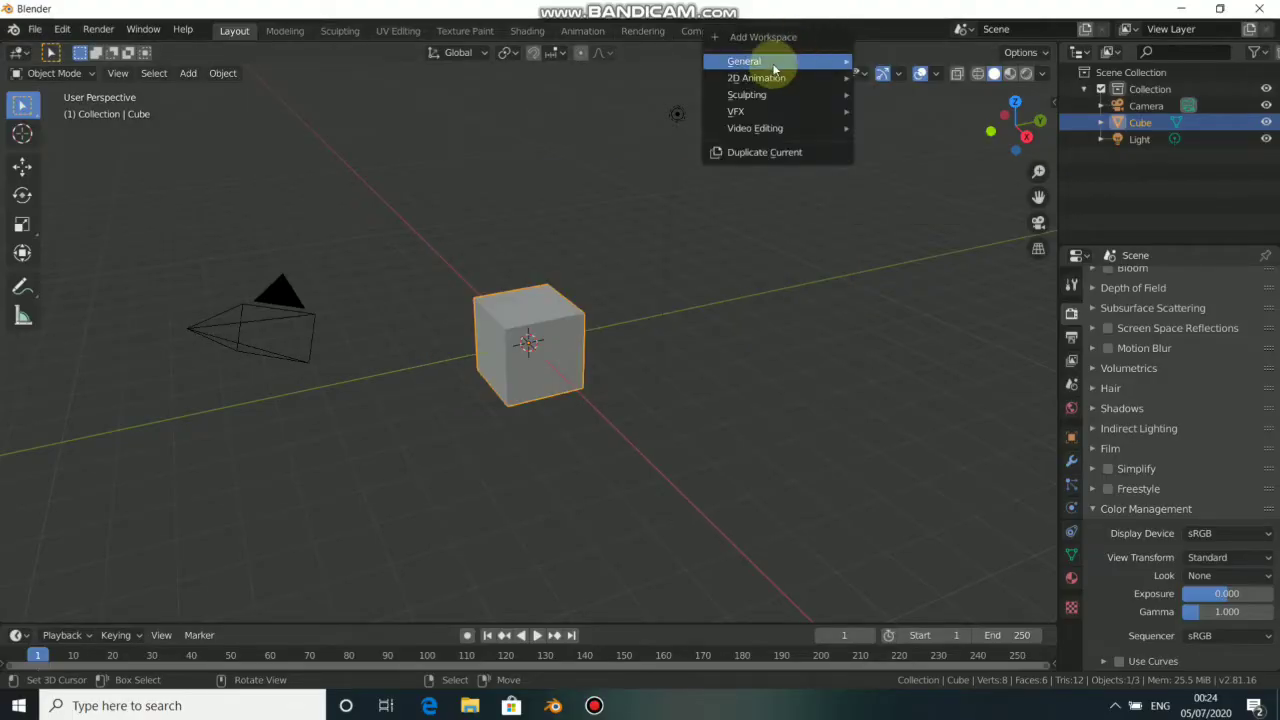
mouse_move(772, 116)
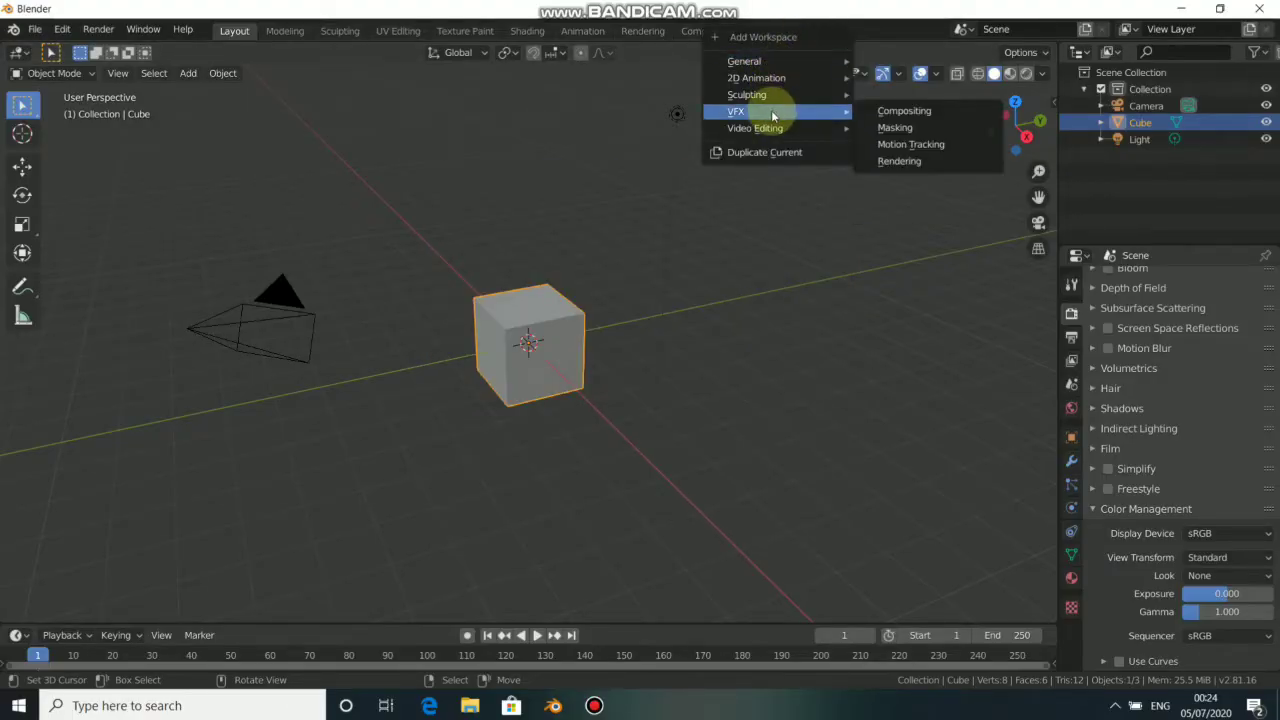
click(903, 148)
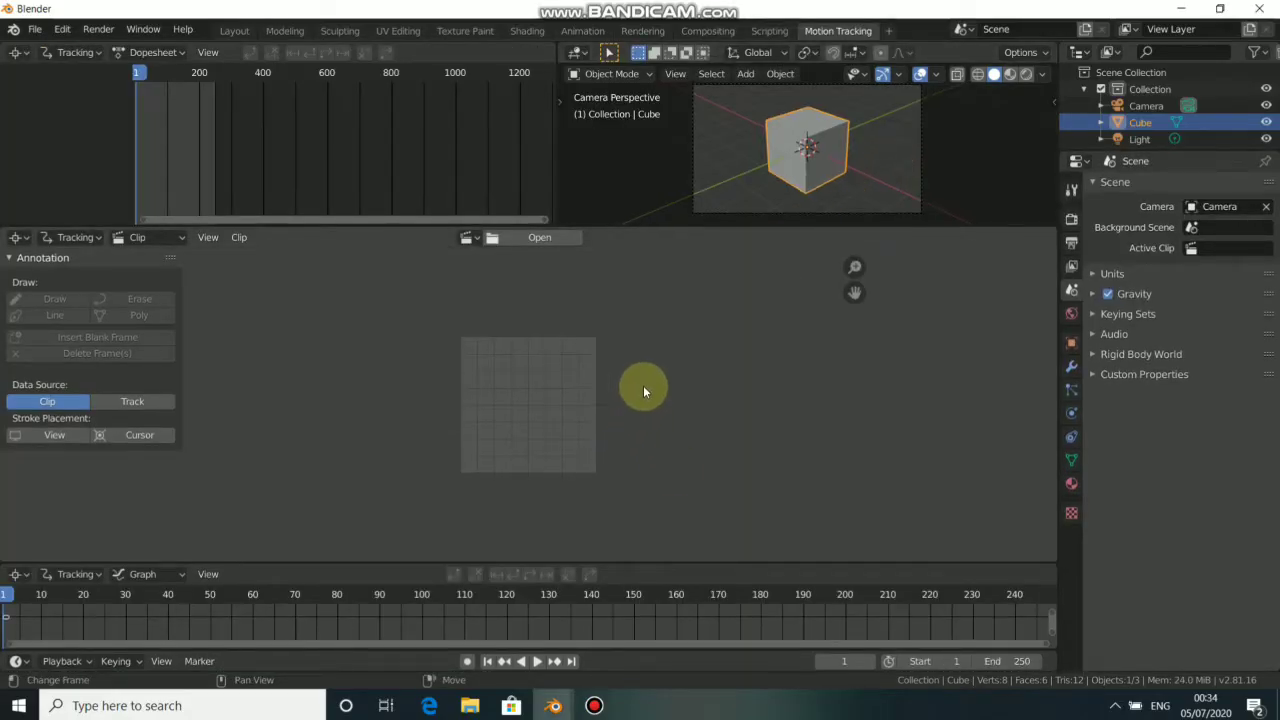
Step: Load all PNG frames from the vfx sequences folder as the movie clip
click(516, 237)
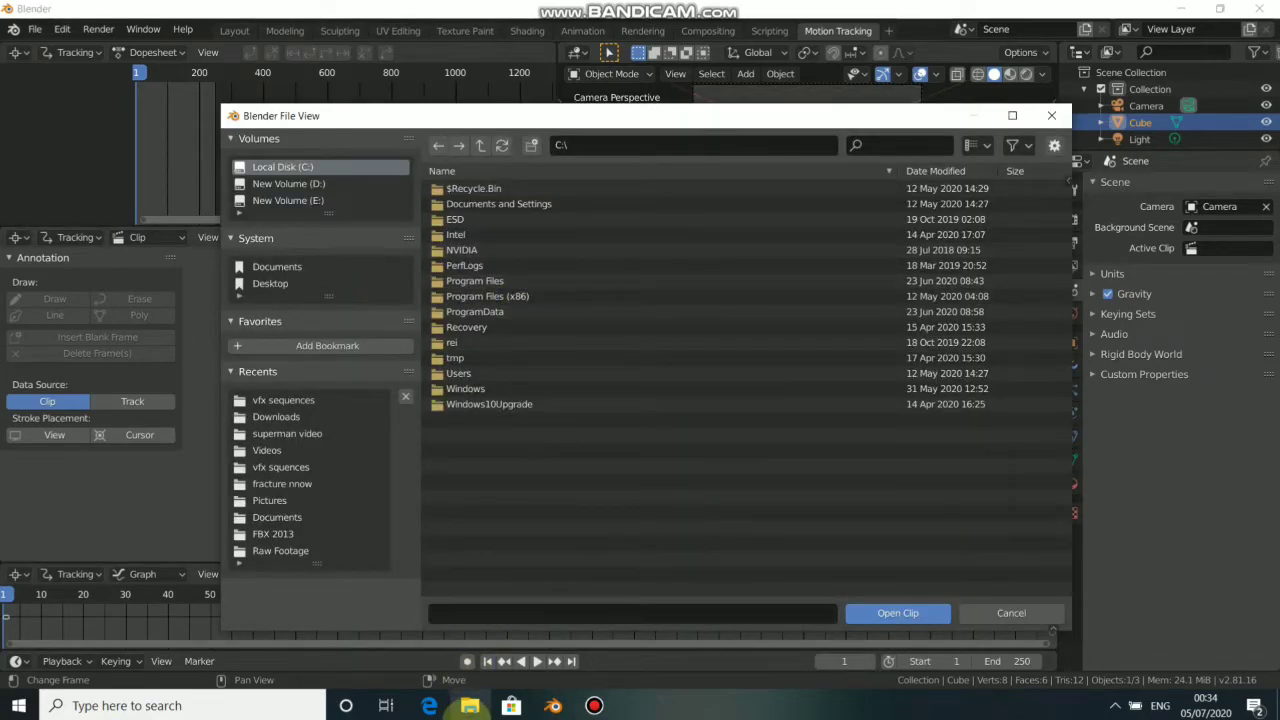
click(470, 705)
drag(433, 495, 1013, 439)
click(1013, 439)
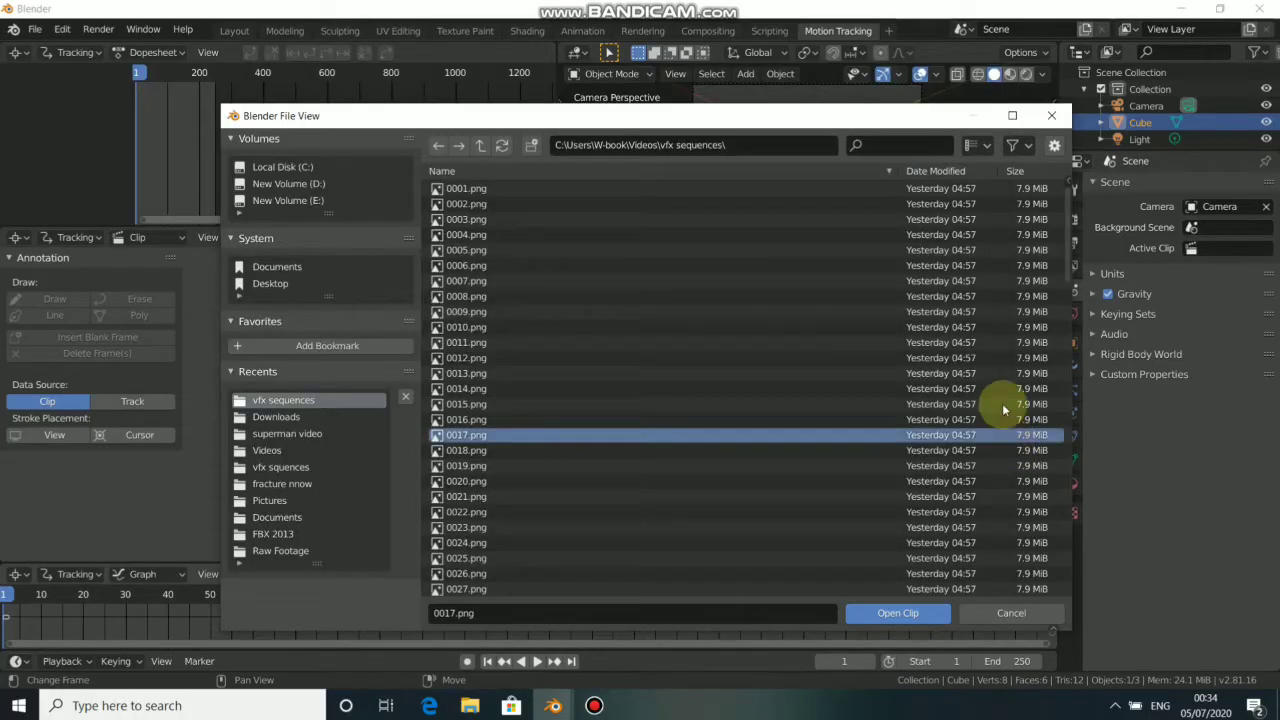
key(a)
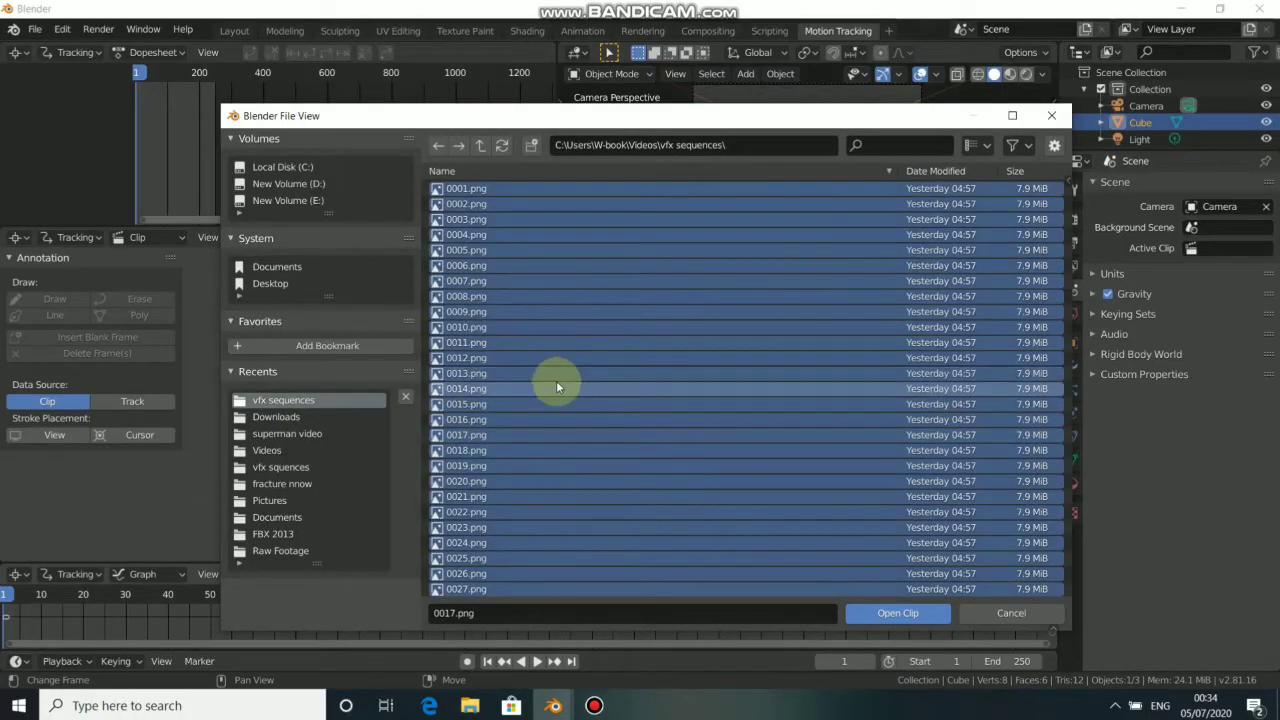
click(906, 613)
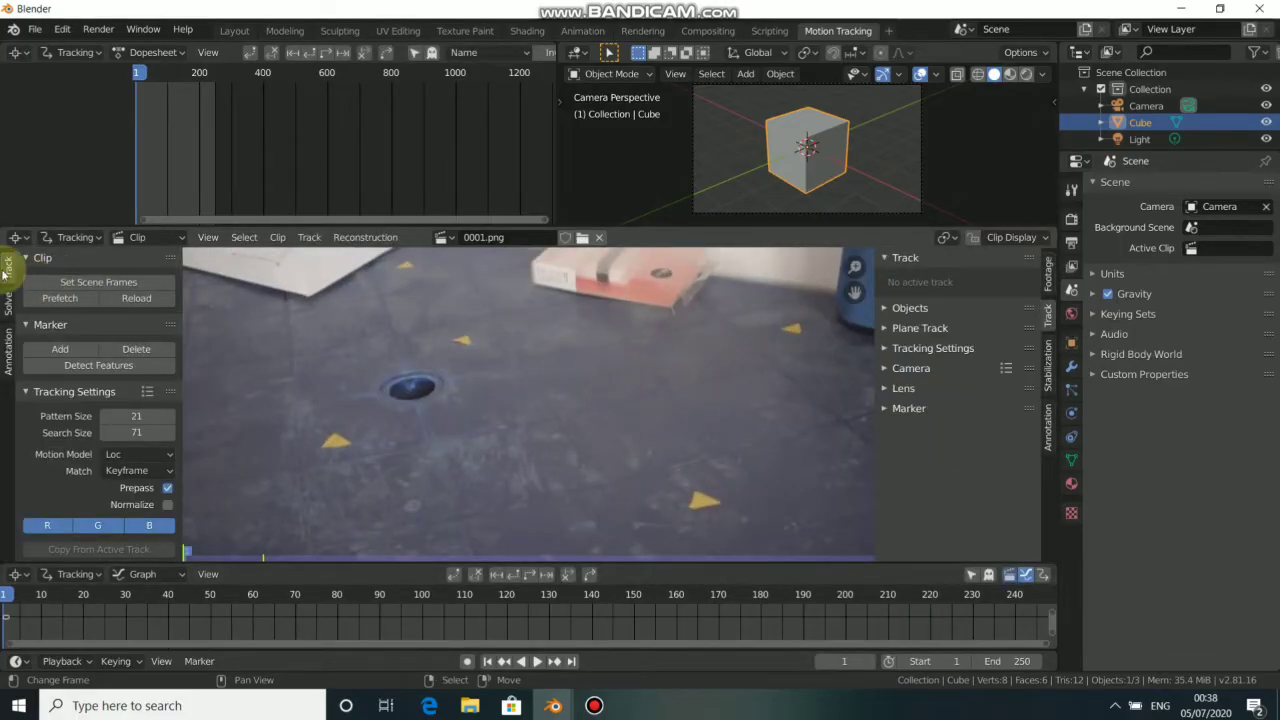
Step: Look through the clip editor's Track, Solve, Annotation, Footage and Stabilization settings
click(8, 303)
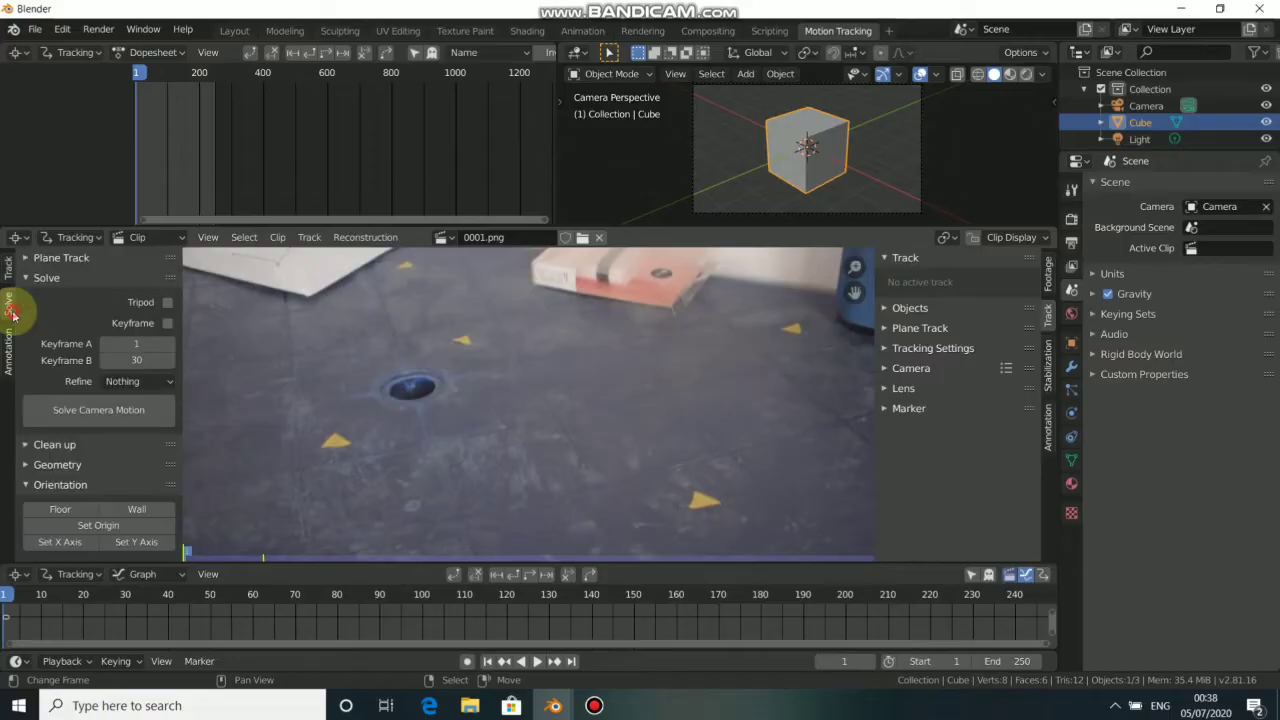
click(8, 364)
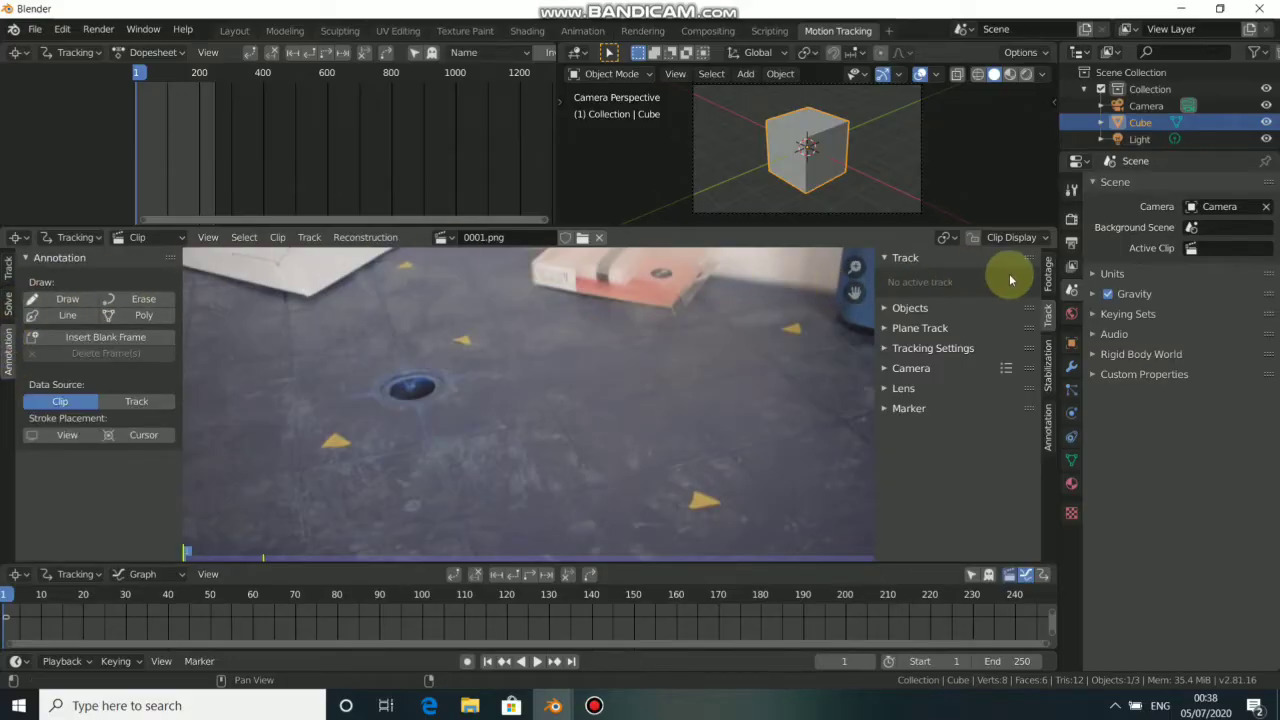
click(1049, 277)
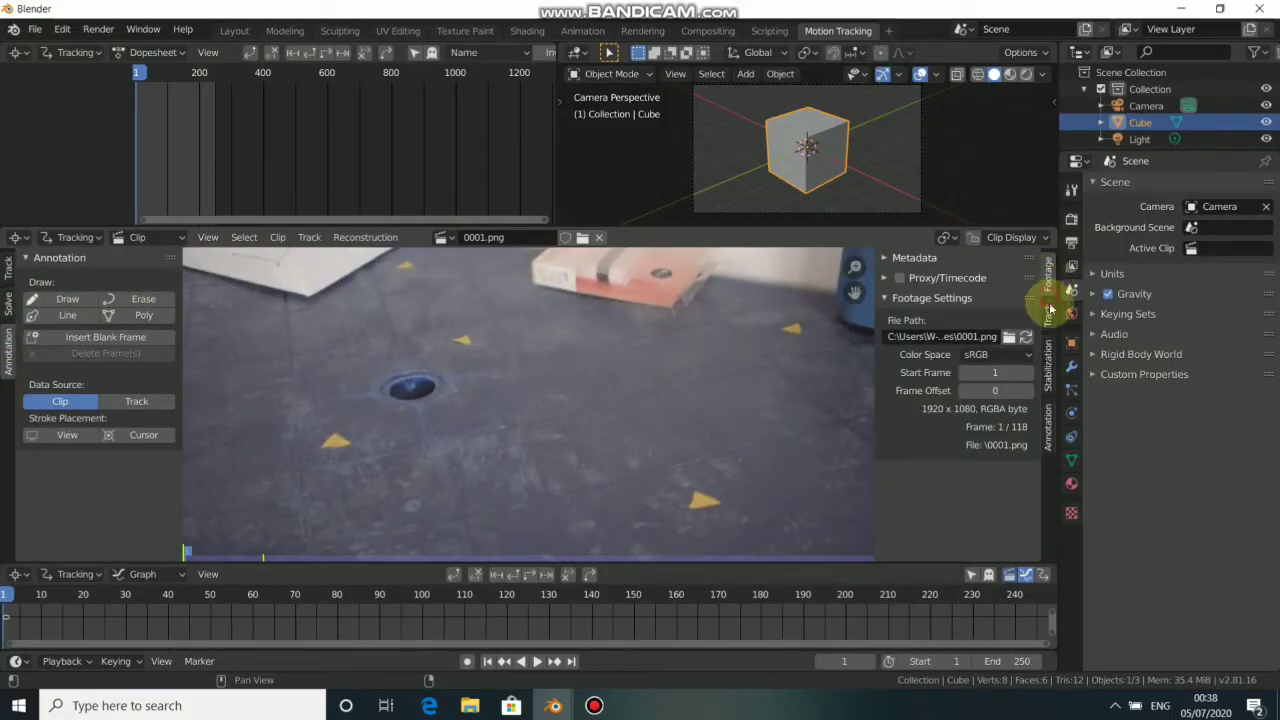
click(1050, 382)
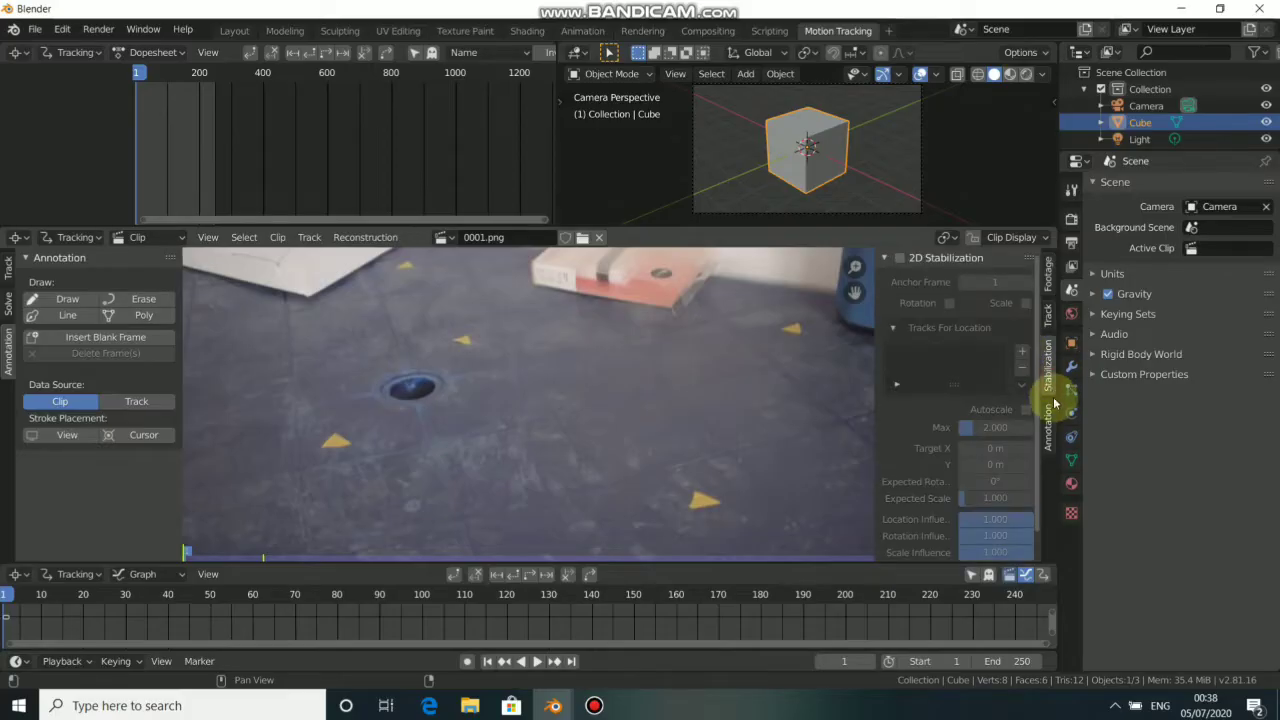
click(1048, 314)
click(1048, 280)
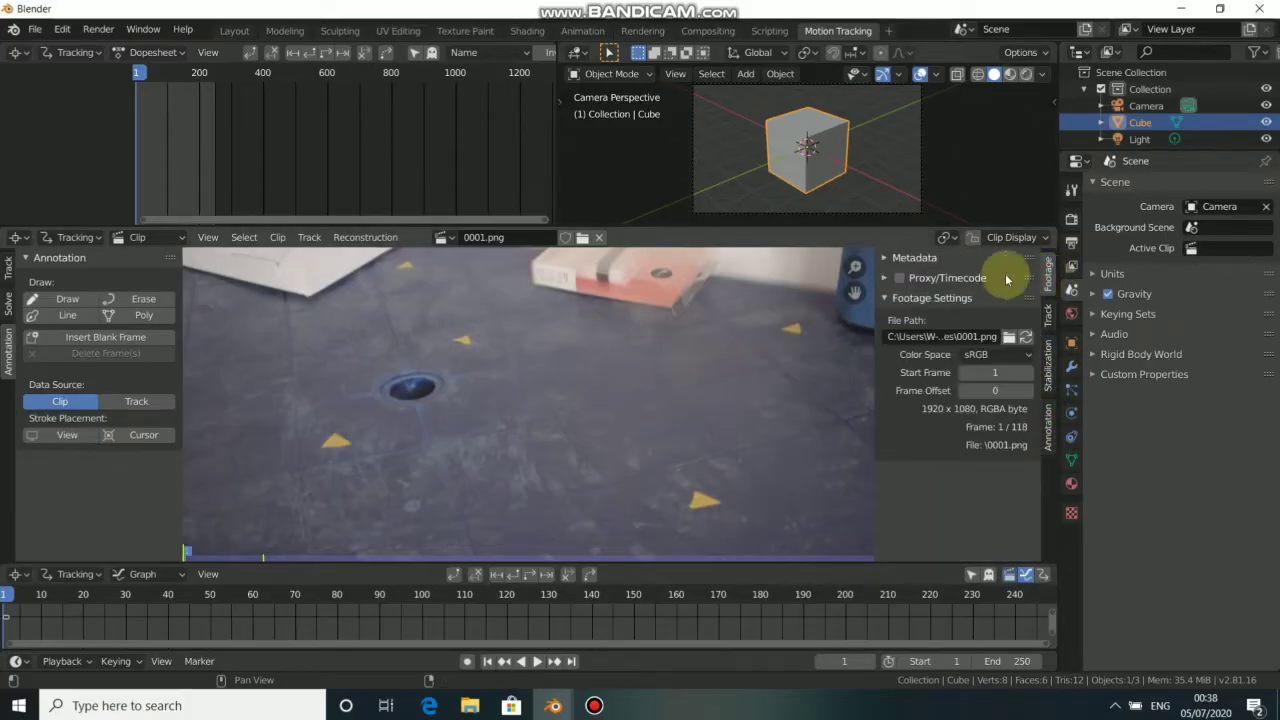
click(8, 266)
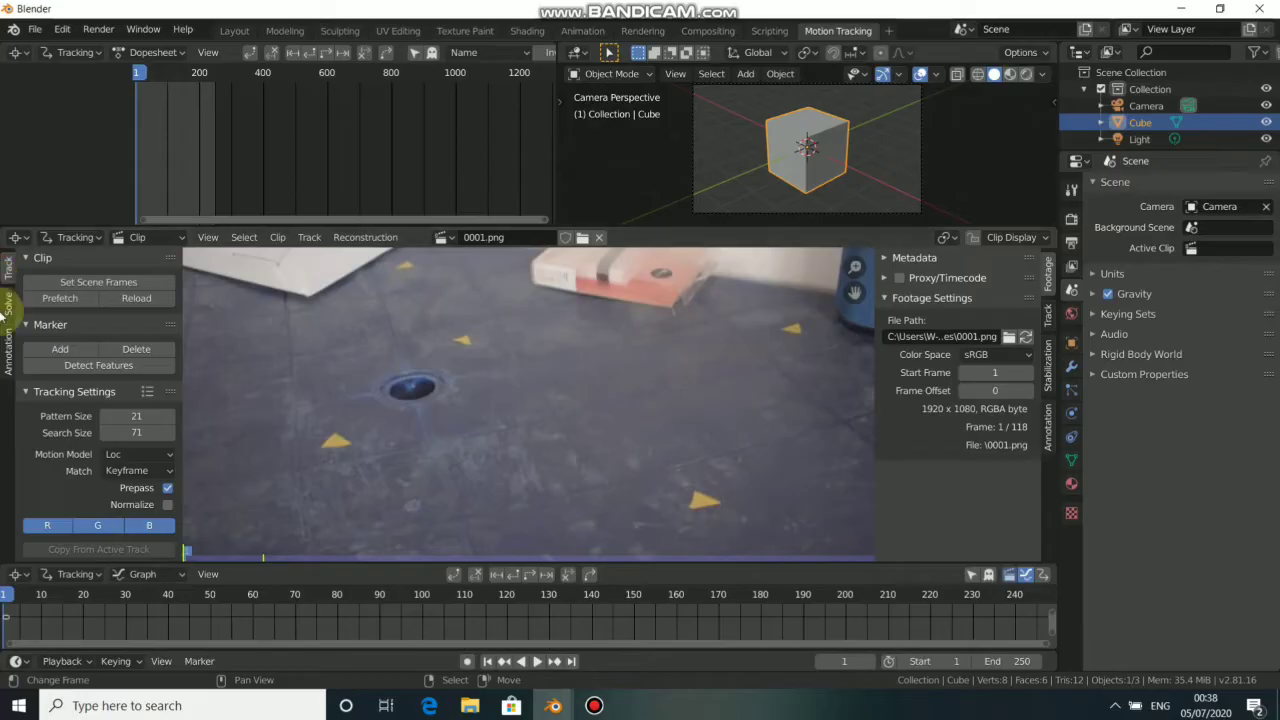
click(10, 305)
click(8, 266)
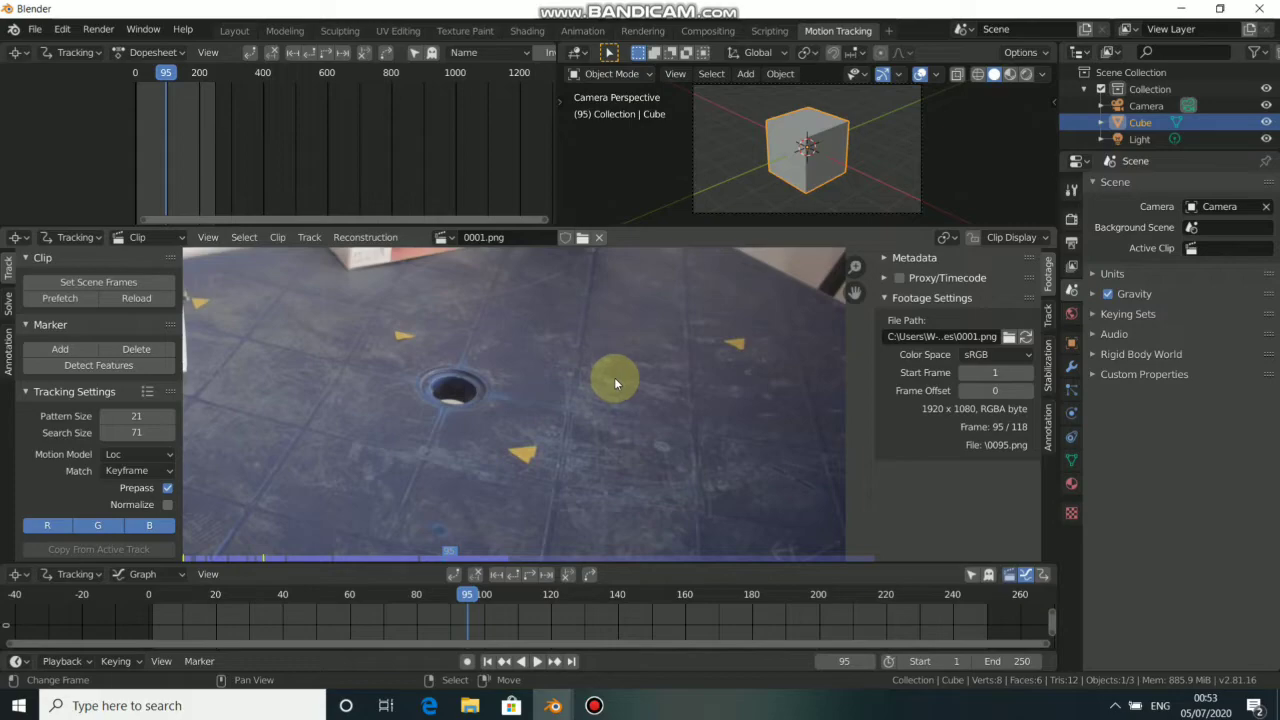
Step: Scrub through the footage and set the scene frame range to match the clip's length
drag(470, 600, 256, 616)
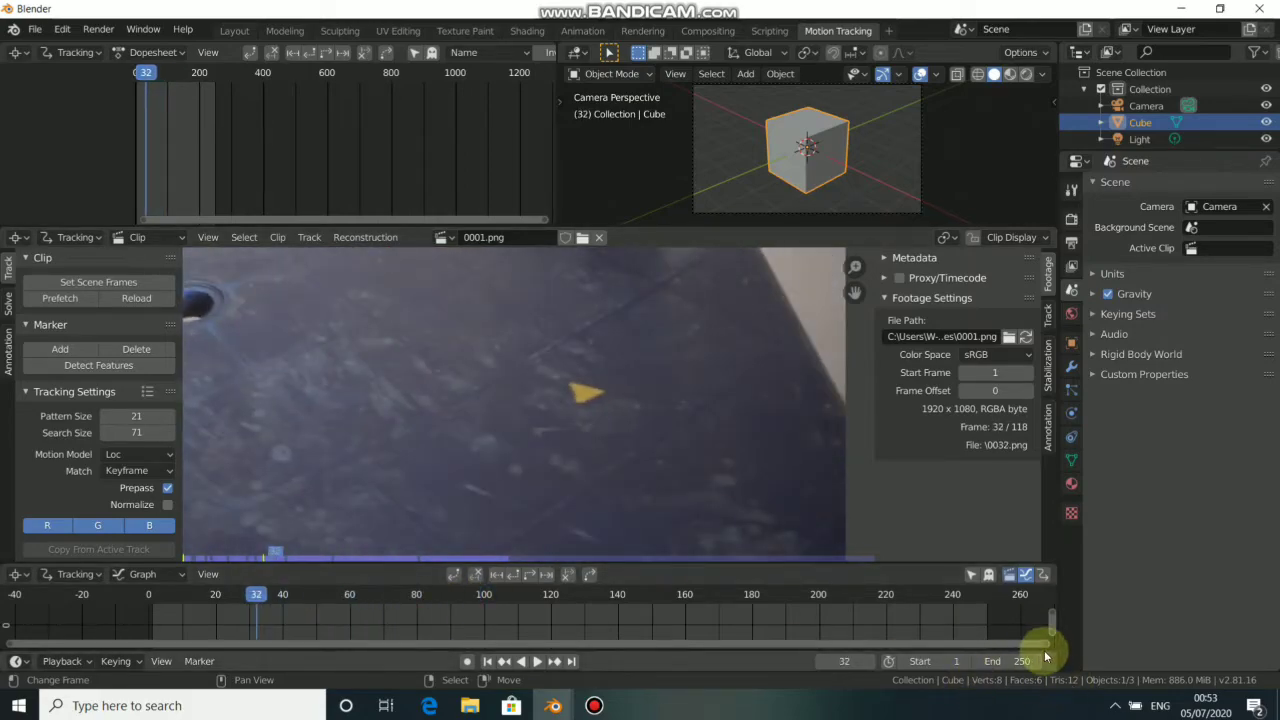
drag(258, 598, 443, 608)
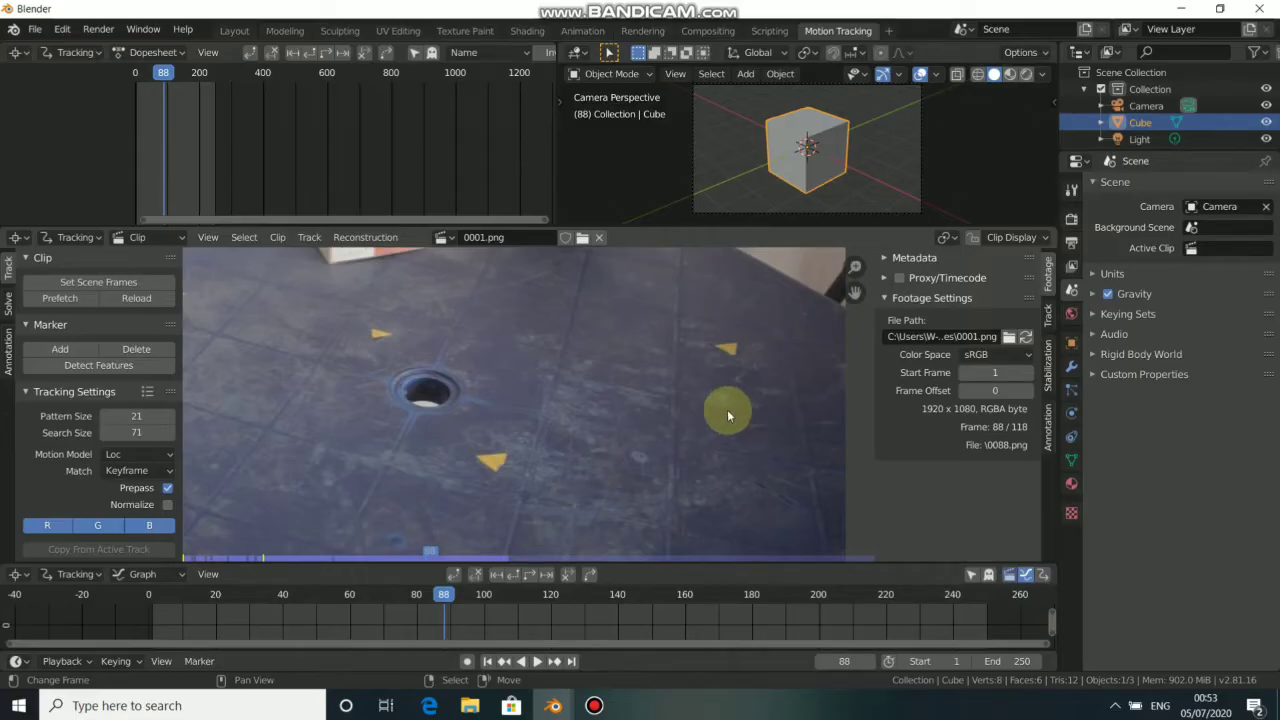
click(98, 282)
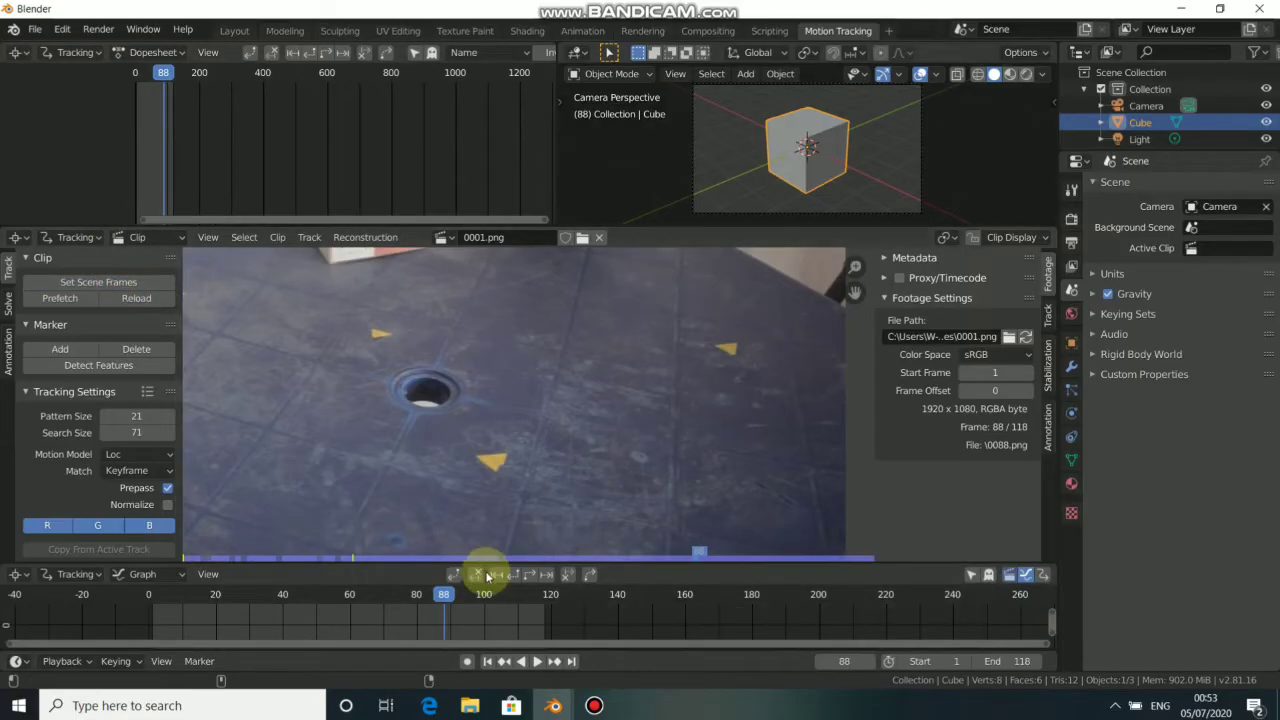
Step: Prefetch the clip's frames into memory and play the footage from the first frame
drag(486, 580, 296, 638)
scroll(620, 409, down, 3)
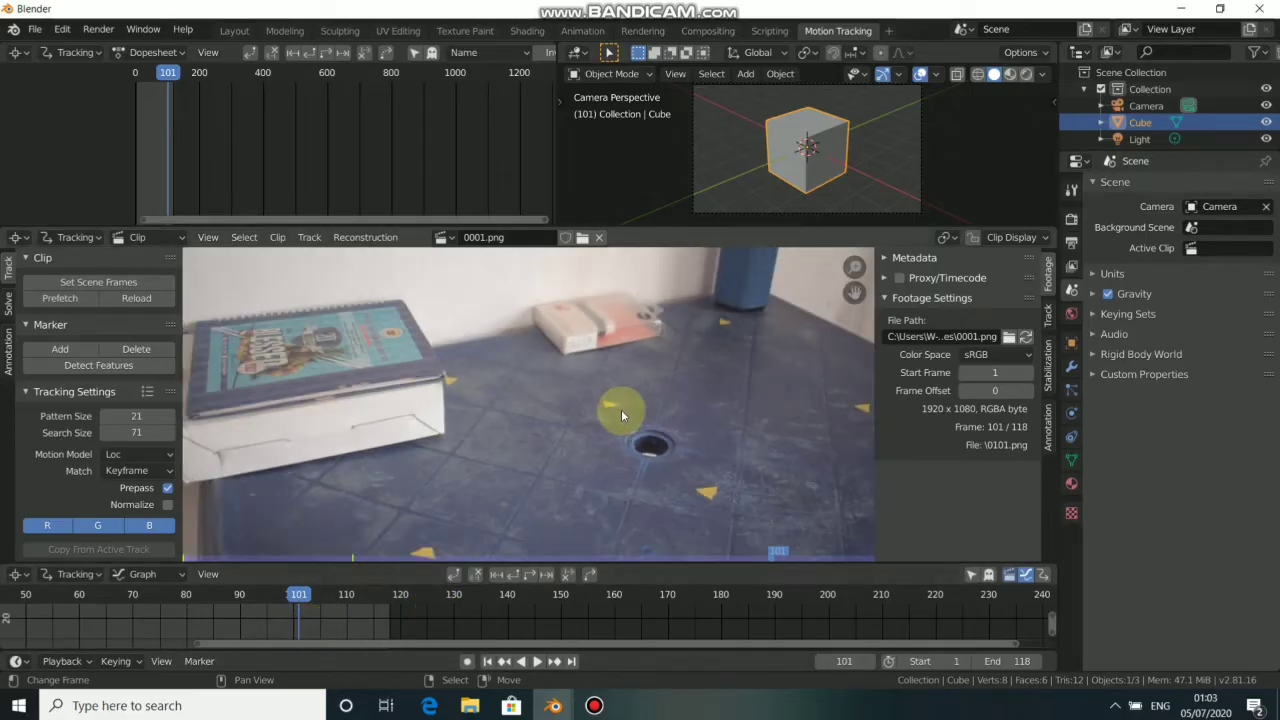
middle_drag(609, 427, 578, 439)
middle_drag(343, 634, 856, 619)
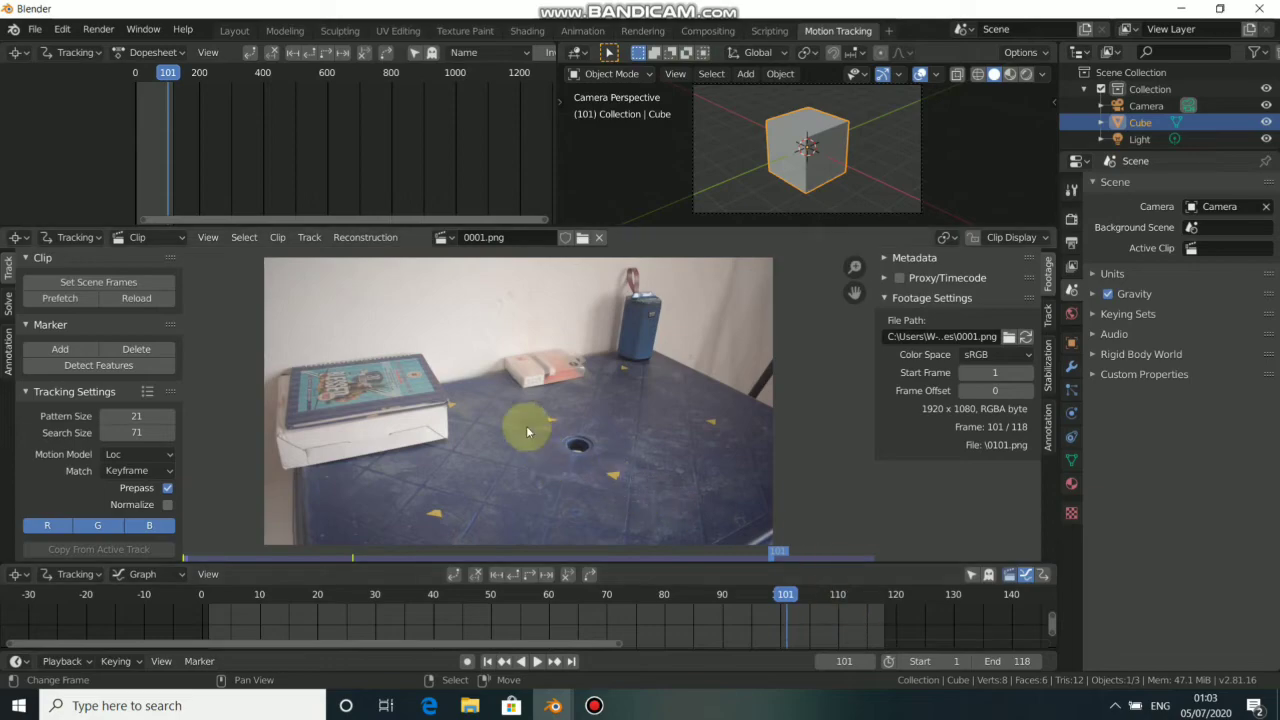
click(74, 306)
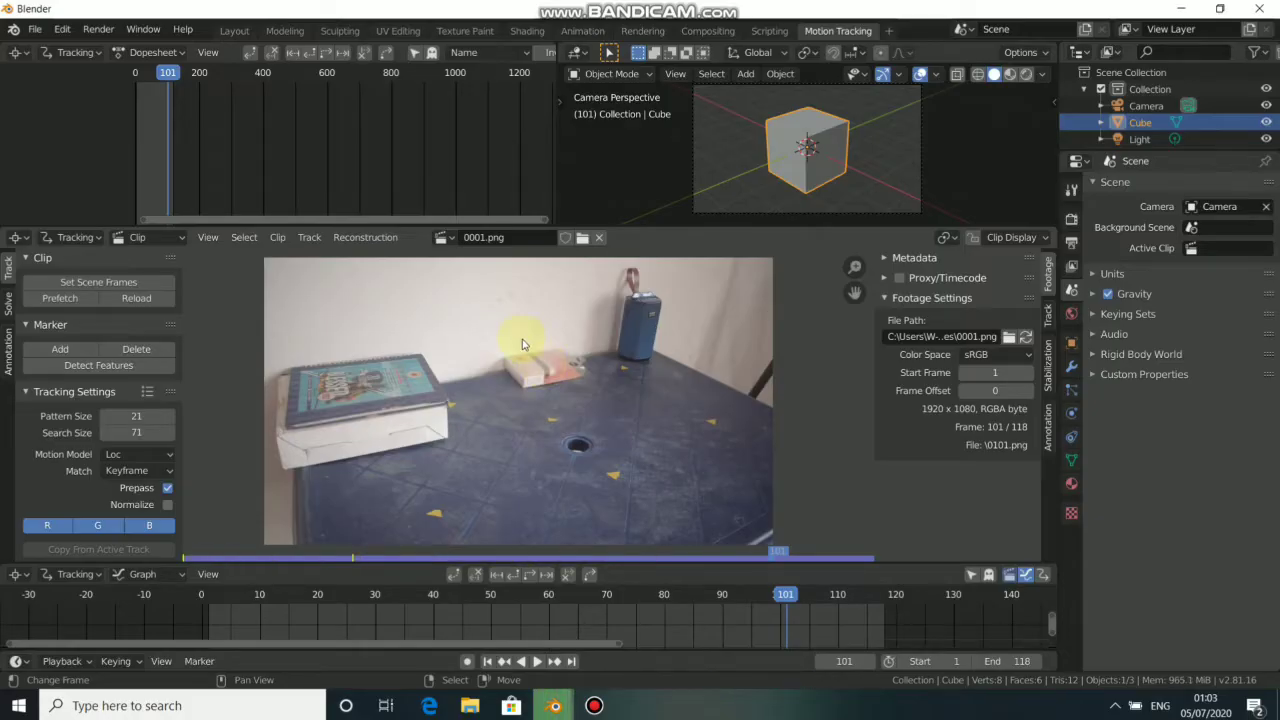
click(487, 661)
click(537, 661)
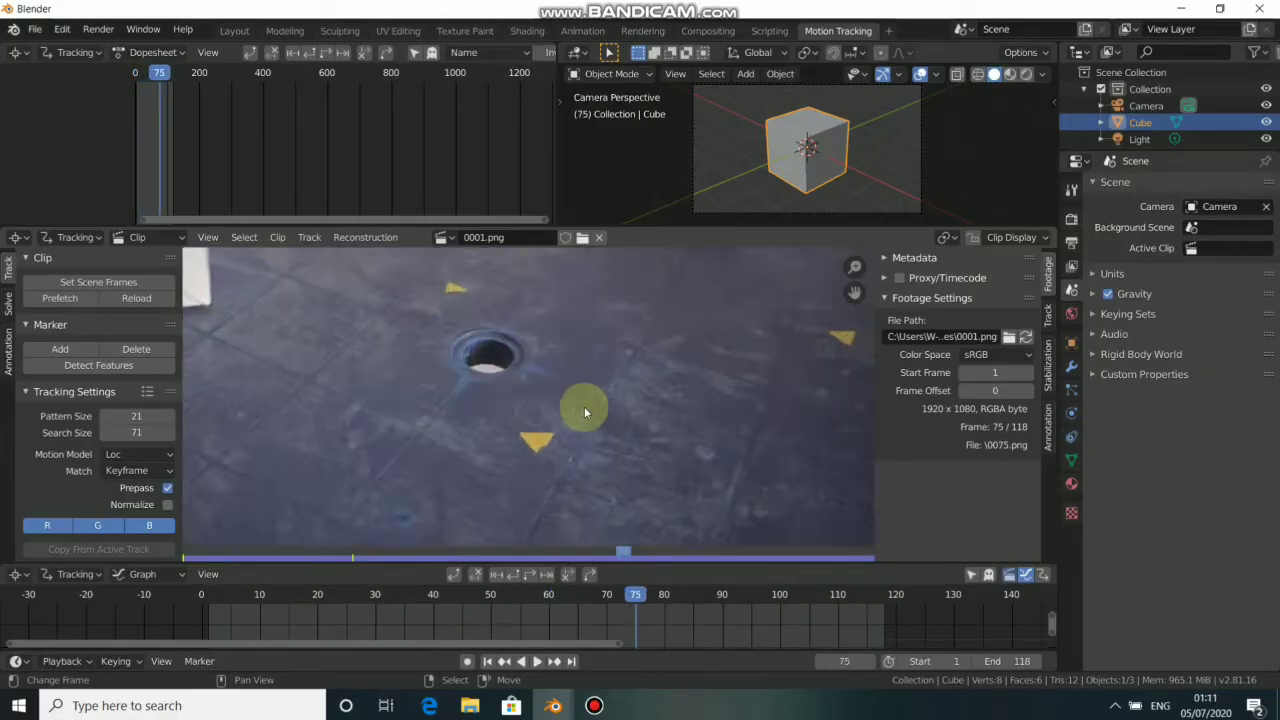
Step: Set the tracking match to Previous frame and enable Normalize
scroll(539, 444, up, 2)
middle_drag(535, 434, 509, 377)
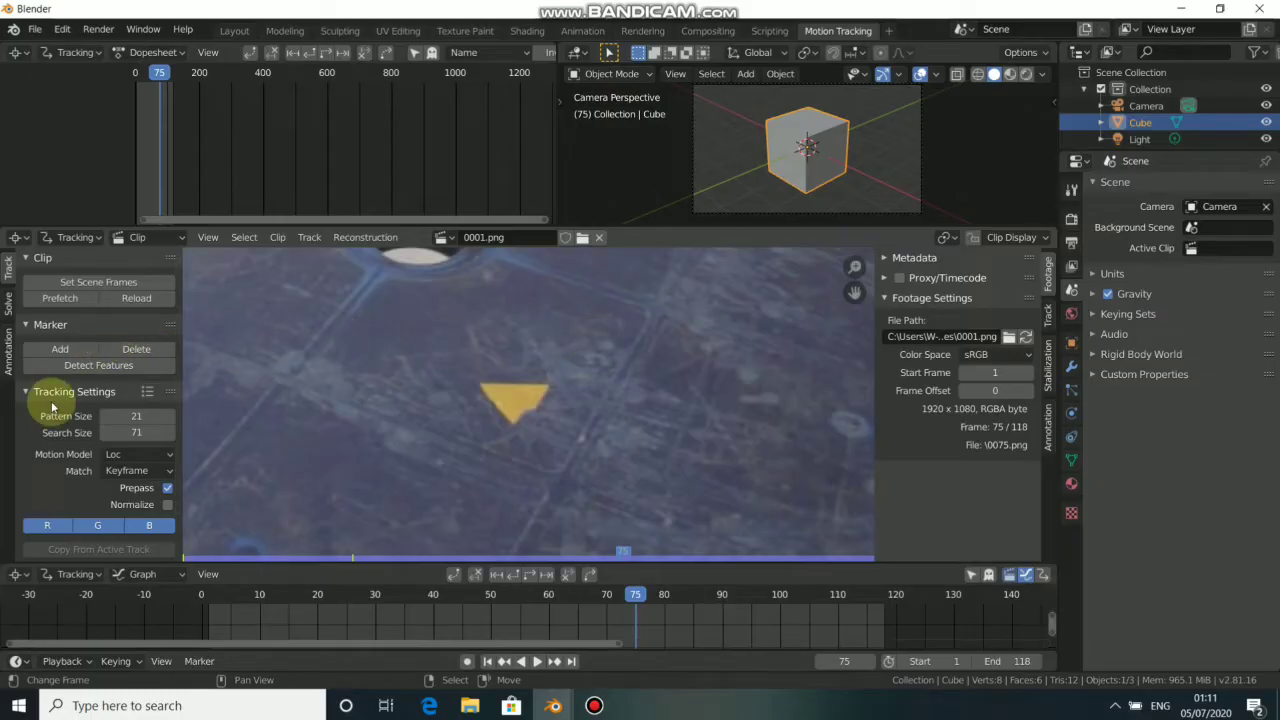
click(130, 471)
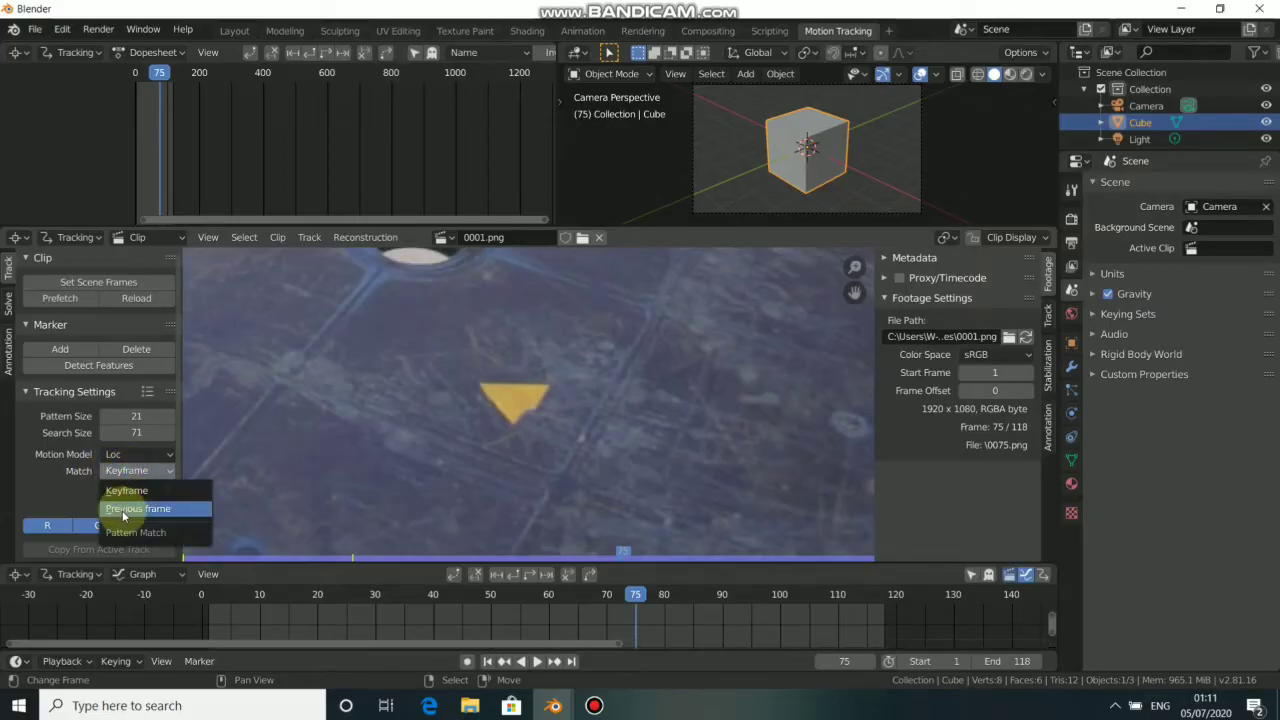
click(123, 512)
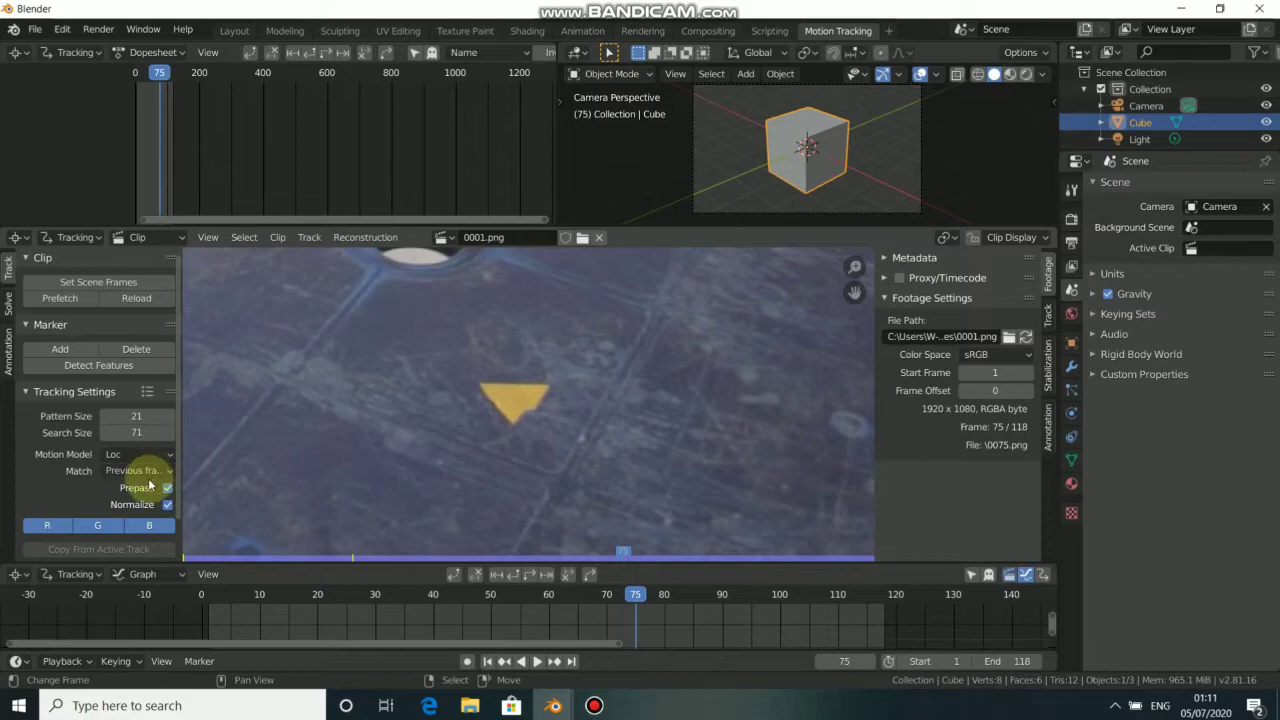
Step: Add a marker at frame 75 on the tip of the yellow triangle below the hole and enlarge its pattern area
scroll(566, 382, down, 5)
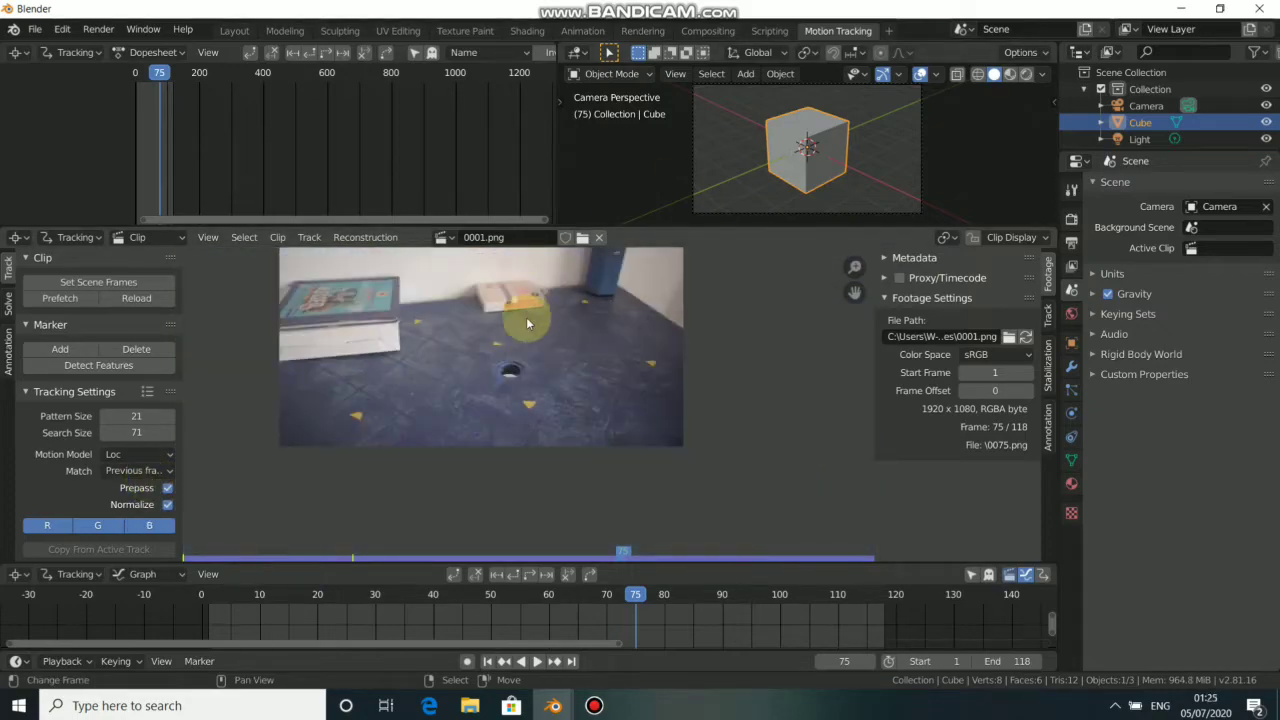
scroll(540, 390, up, 4)
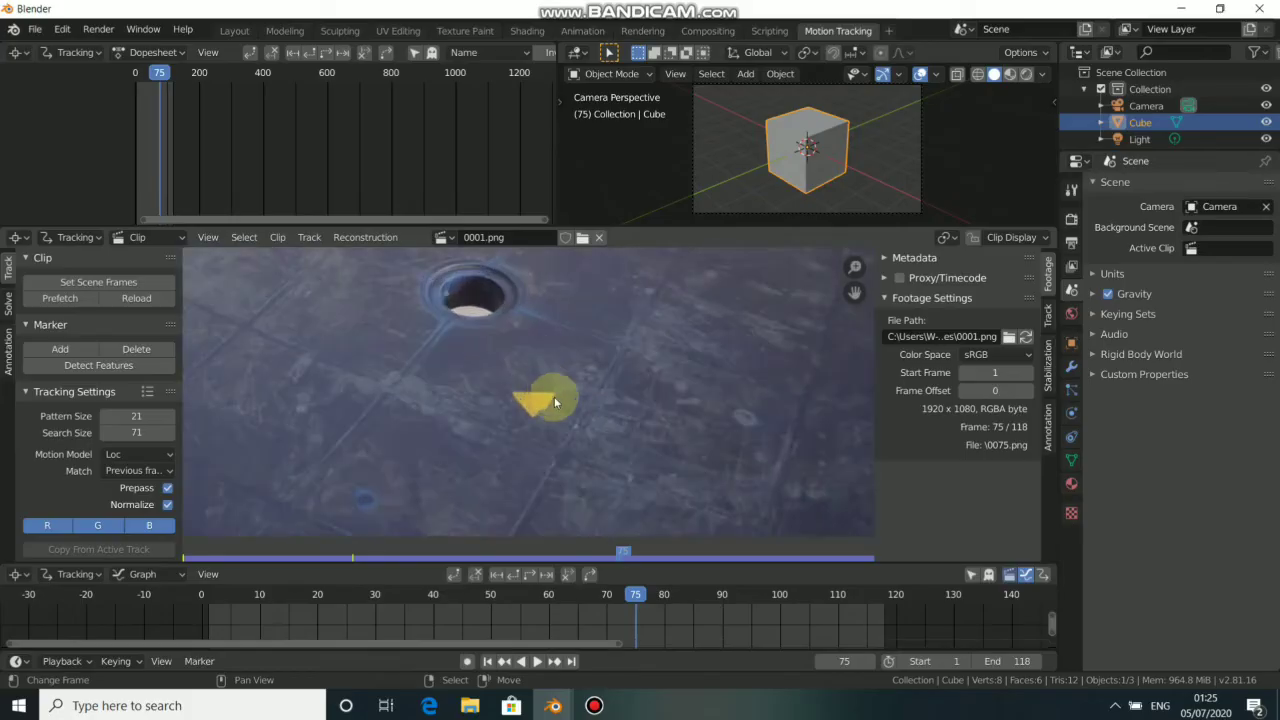
scroll(554, 396, up, 2)
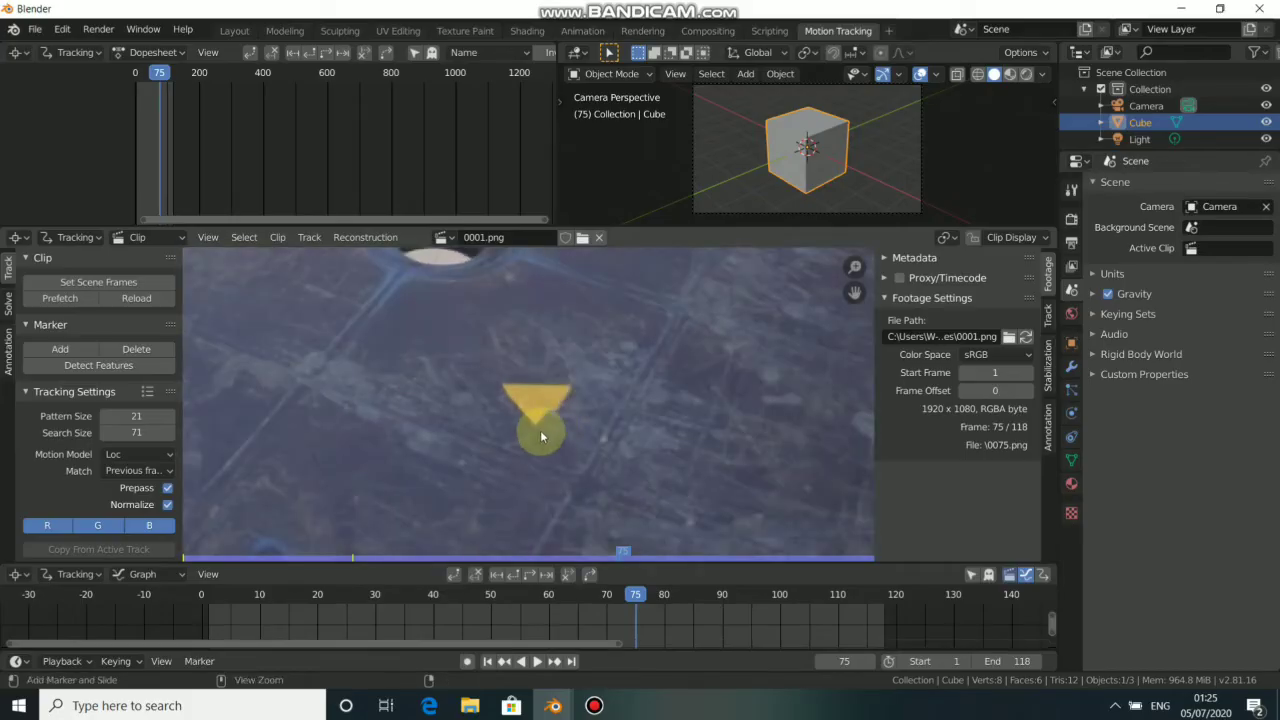
ctrl+click(537, 417)
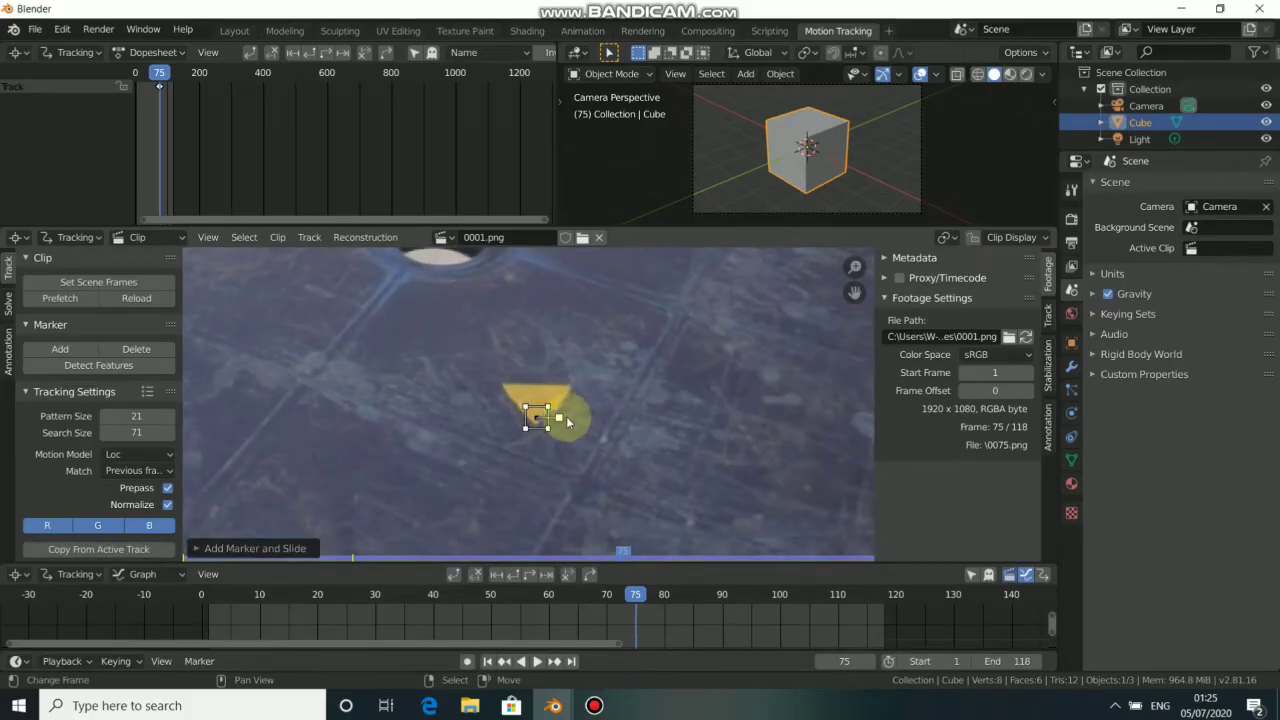
drag(560, 419, 602, 424)
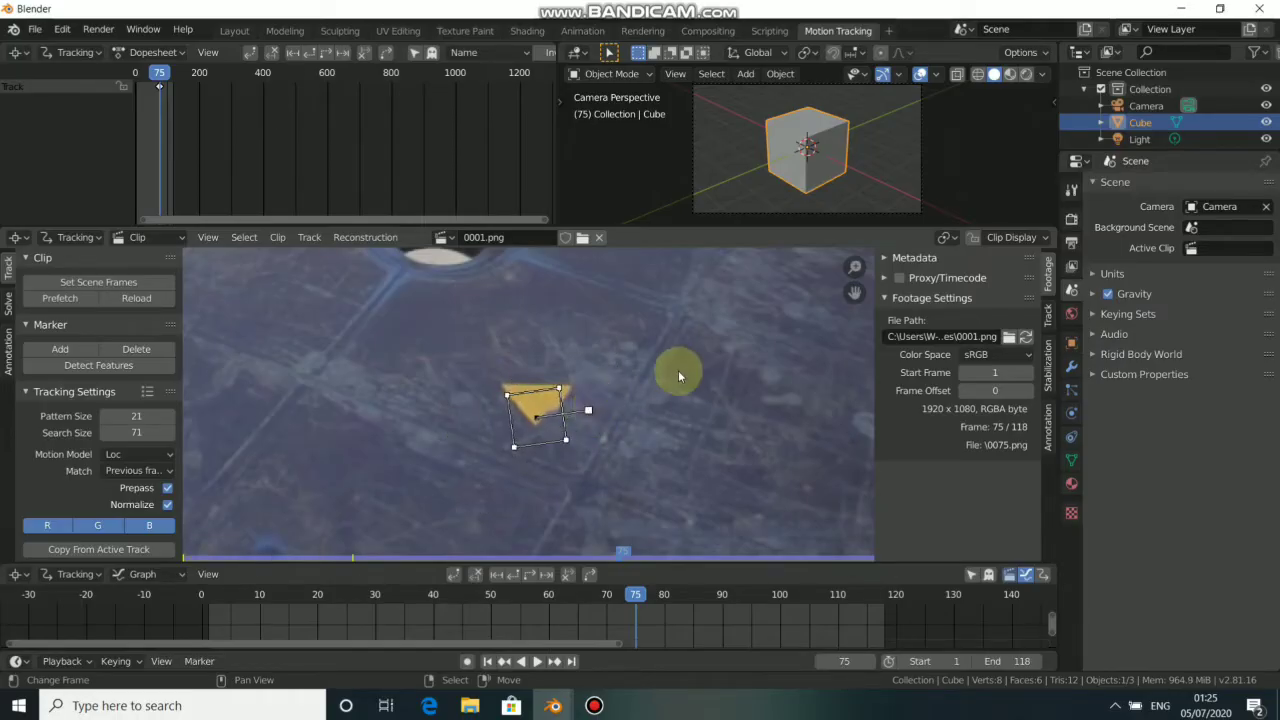
Step: Turn on the display of the marker's search area in the clip view
click(1008, 237)
click(914, 466)
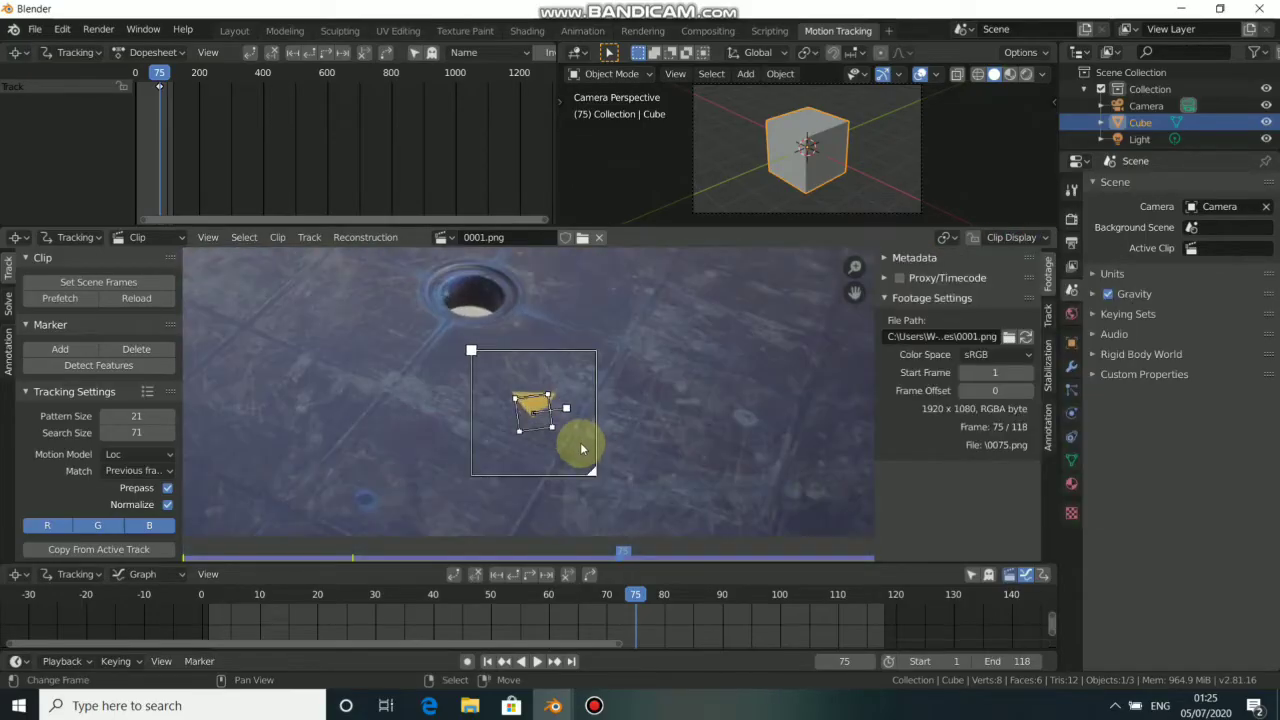
scroll(580, 440, down, 3)
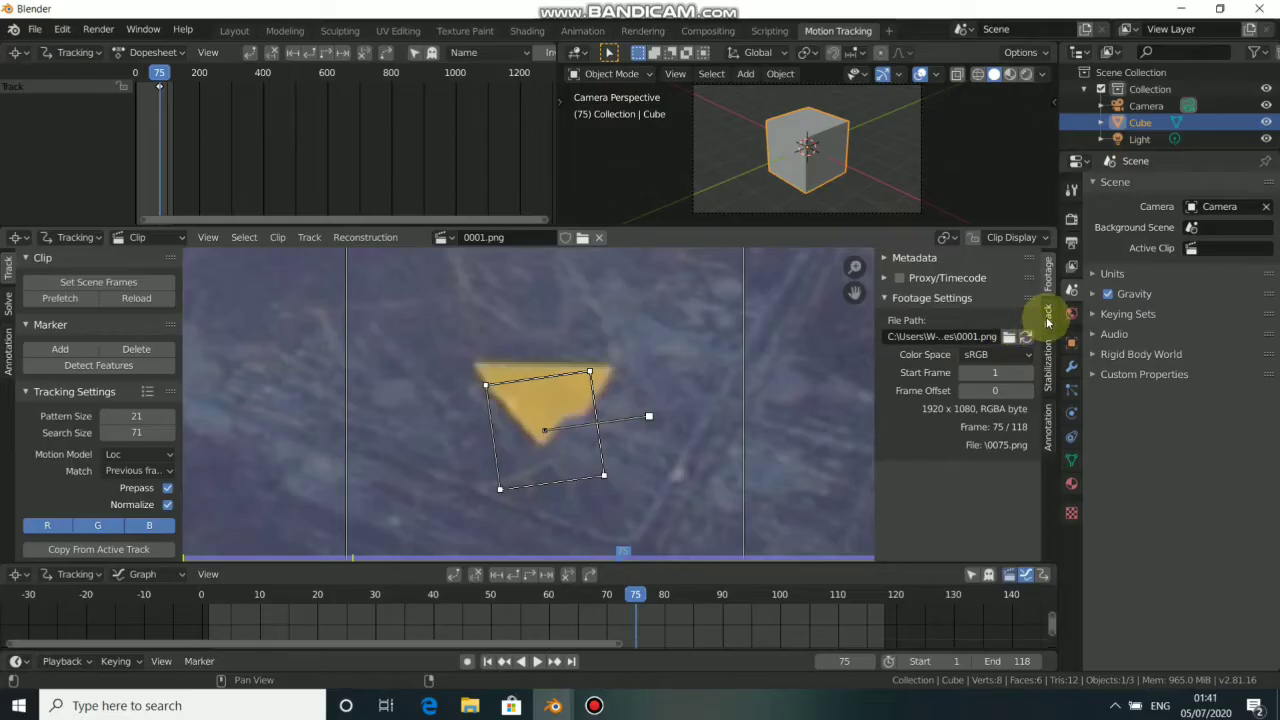
Step: Show the track's preview and check how the marker sits on the triangle's tip
click(1047, 321)
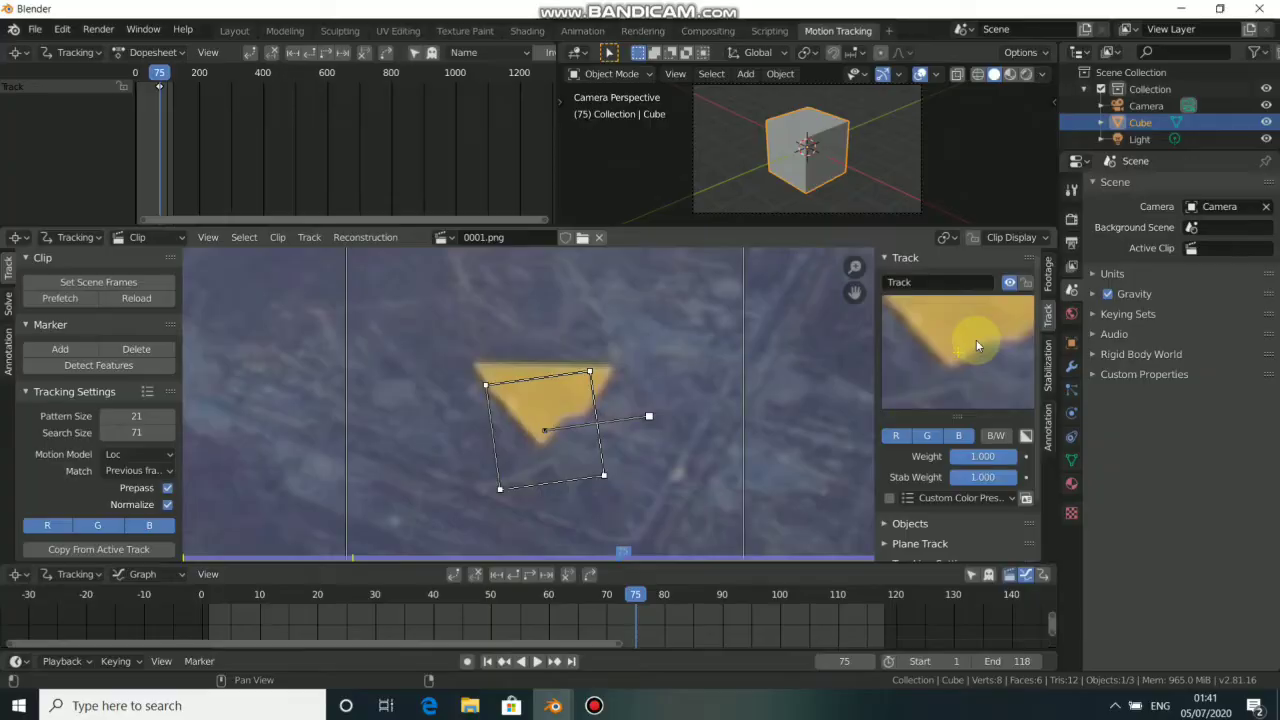
drag(970, 334, 946, 360)
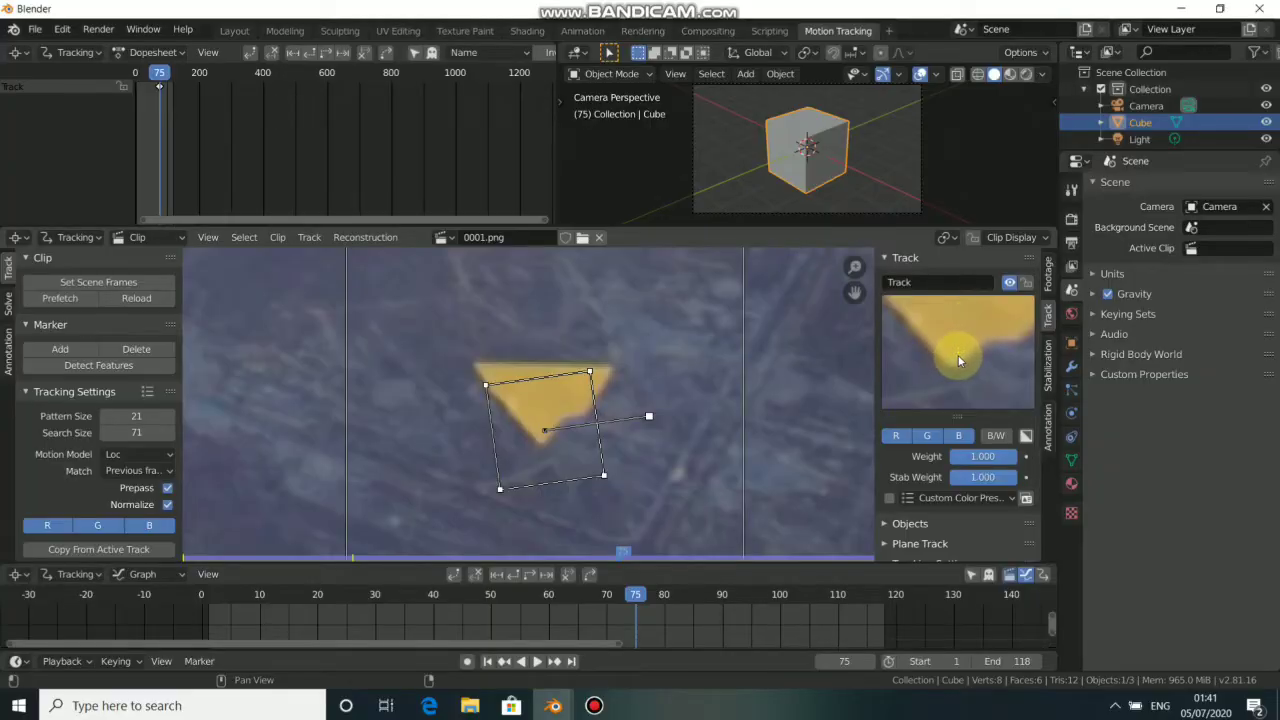
drag(958, 325, 921, 383)
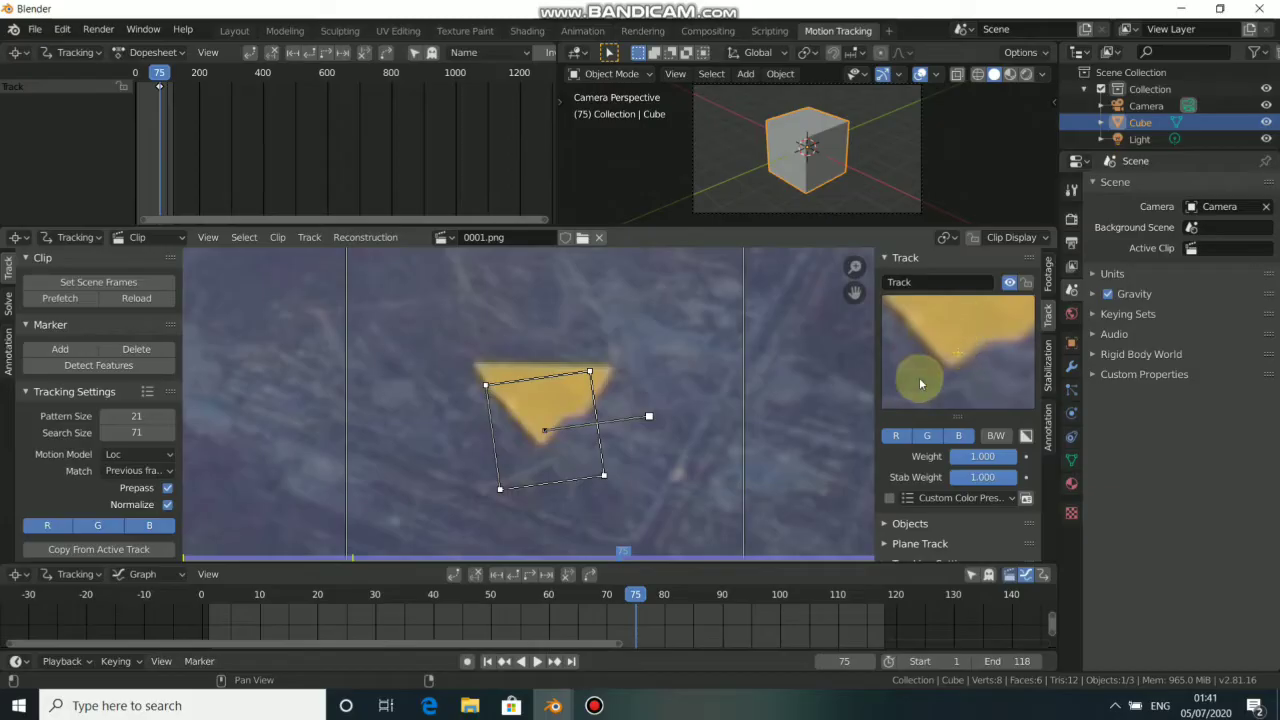
Step: Adjust the marker on the yellow triangle's tip, and track it forward one frame at a time from frame 55 to 64
drag(988, 360, 980, 352)
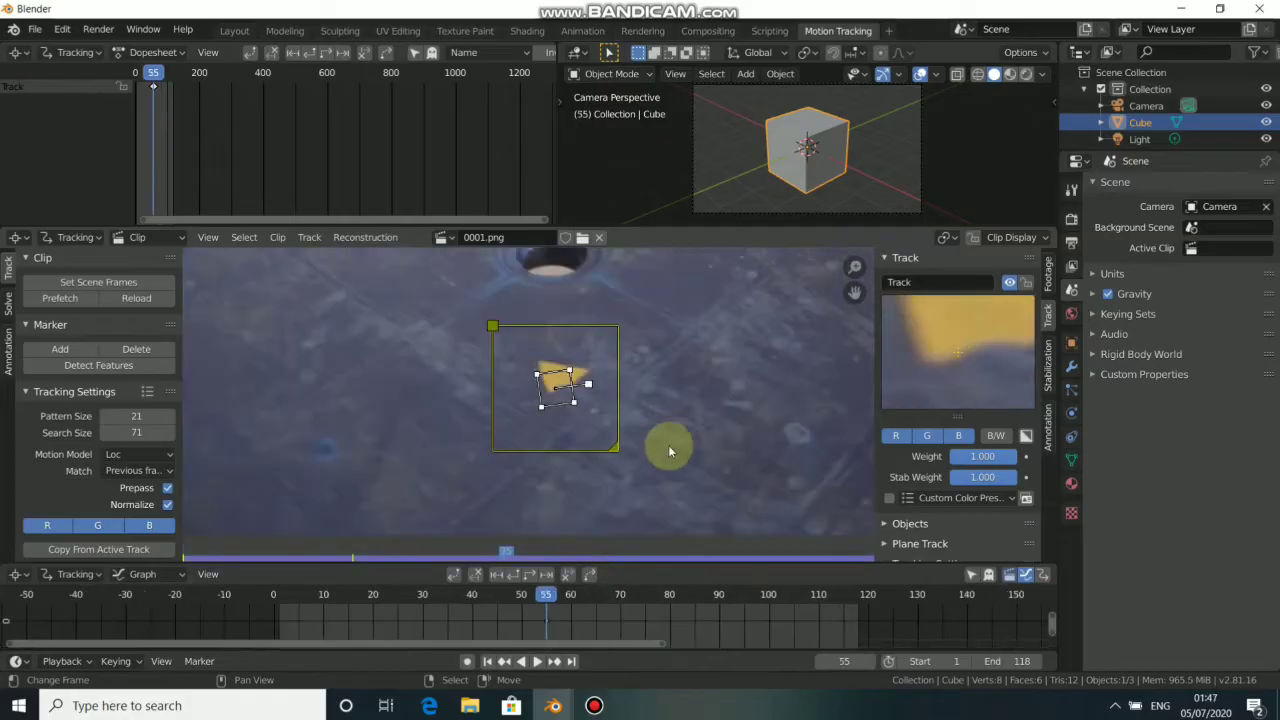
drag(606, 571, 540, 570)
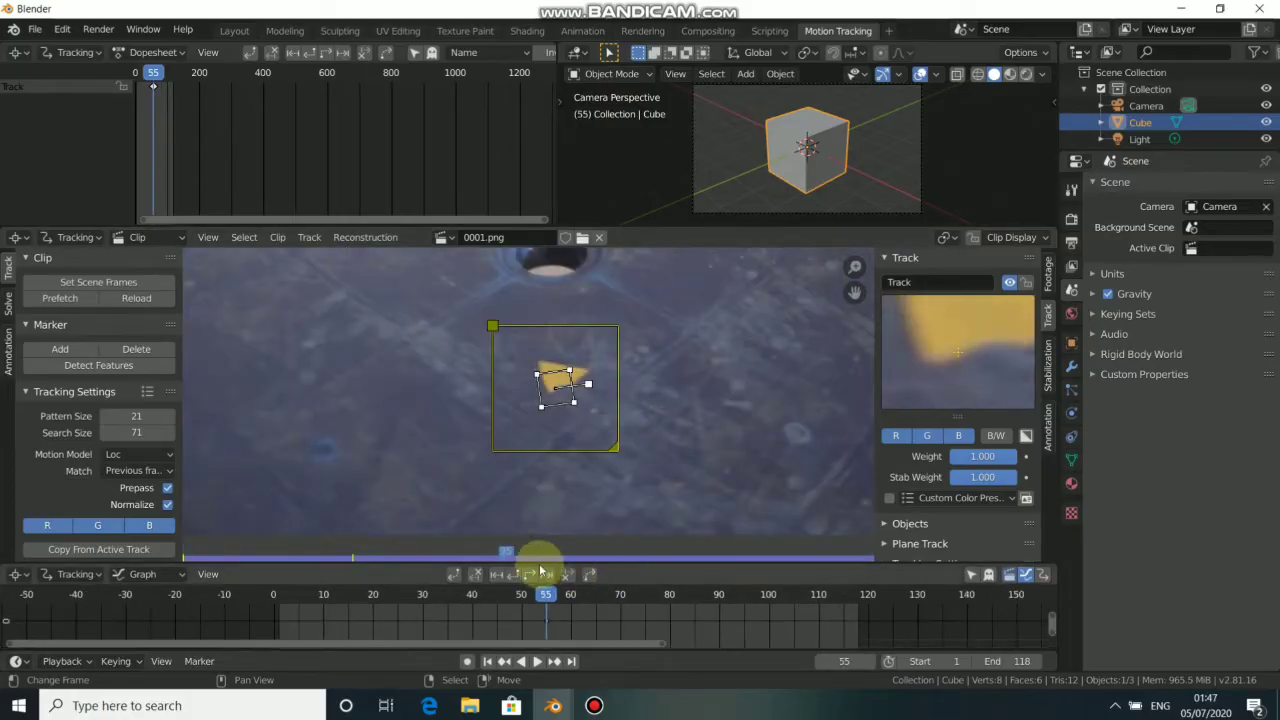
click(546, 574)
click(546, 574)
click(546, 574)
click(546, 574)
click(546, 574)
click(546, 574)
click(546, 574)
click(546, 574)
click(546, 574)
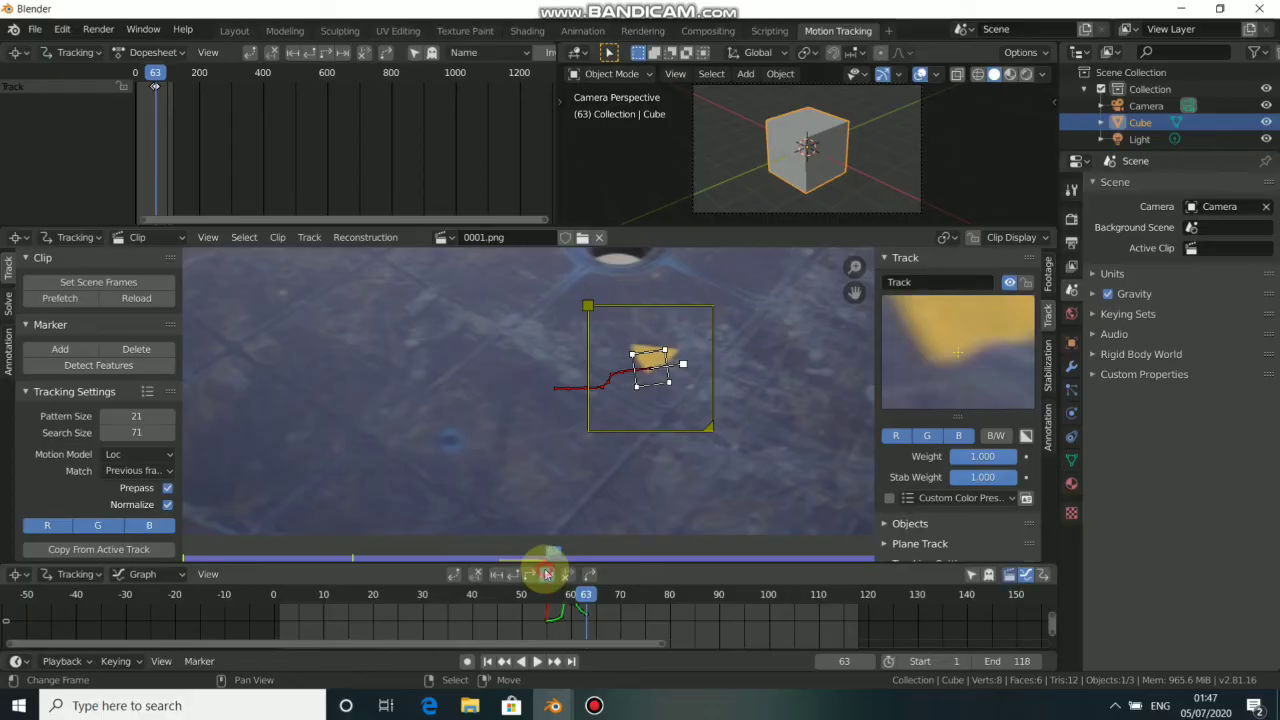
middle_drag(786, 437, 593, 483)
scroll(593, 483, up, 1)
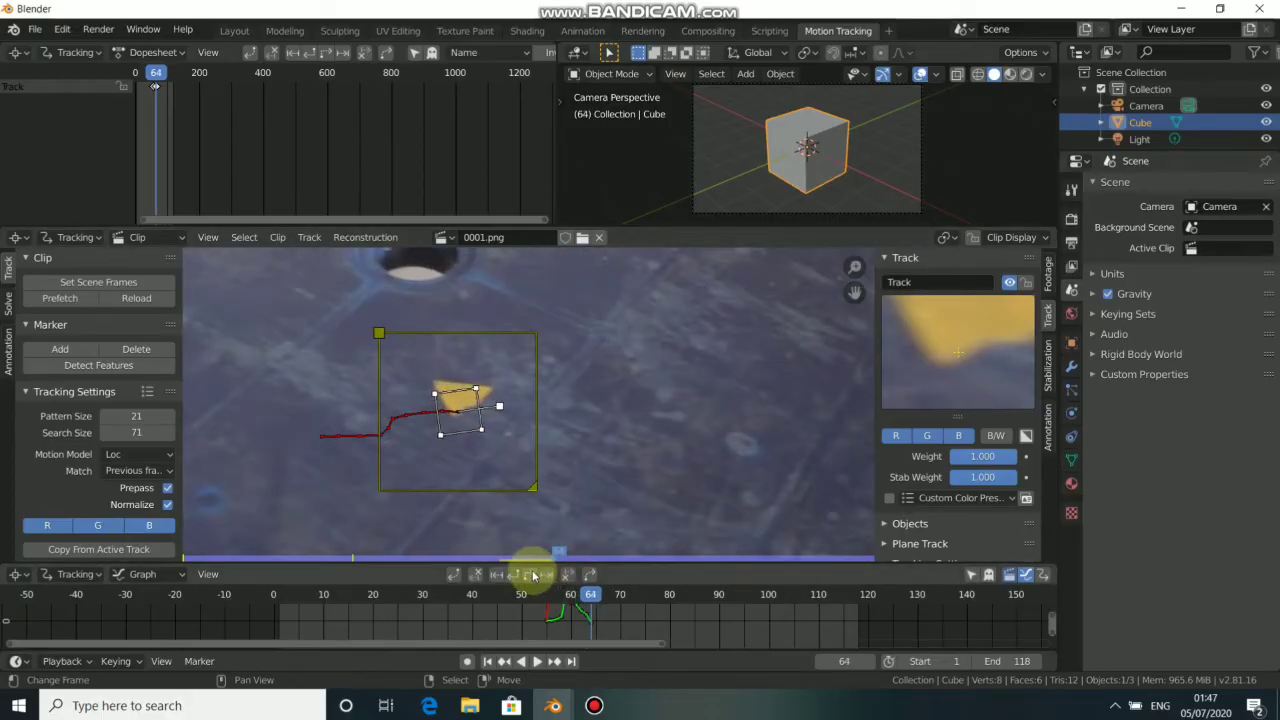
Step: Track the marker through the rest of the clip to frame 118, and from frame 55 backward to frame 1
click(531, 575)
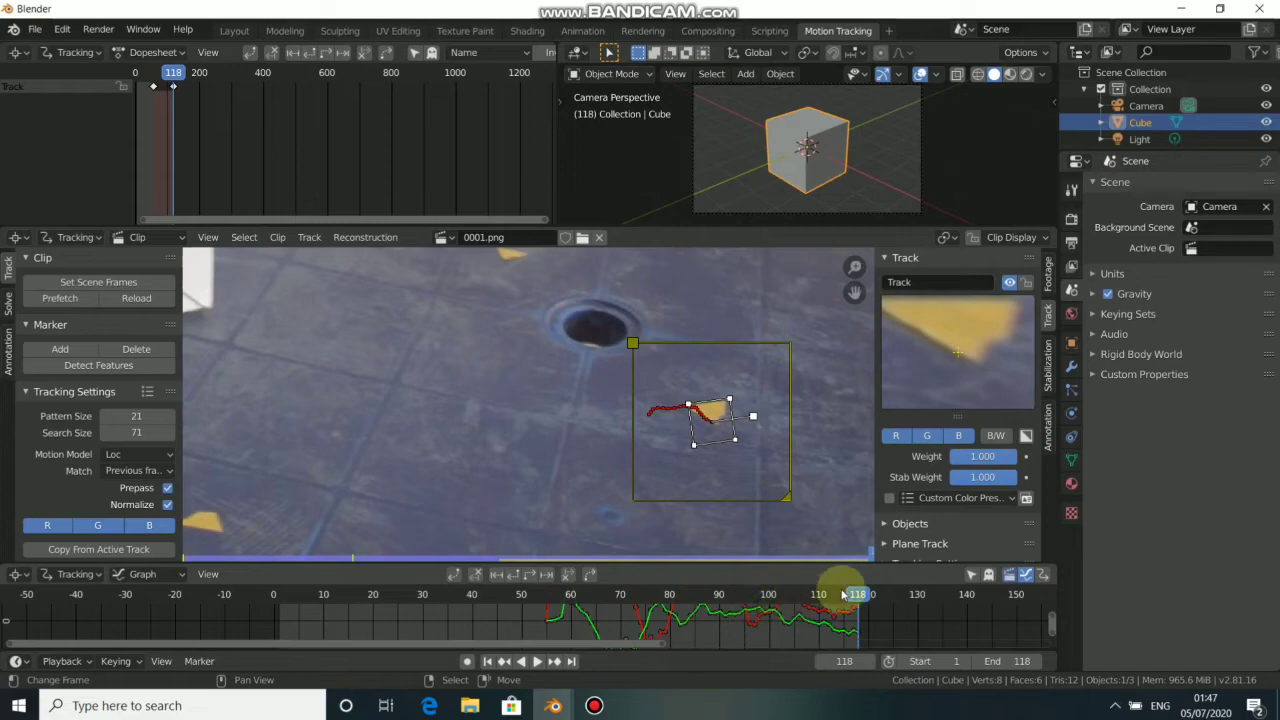
mouse_move(848, 594)
mouse_down()
mouse_move(372, 622)
mouse_move(544, 628)
mouse_up()
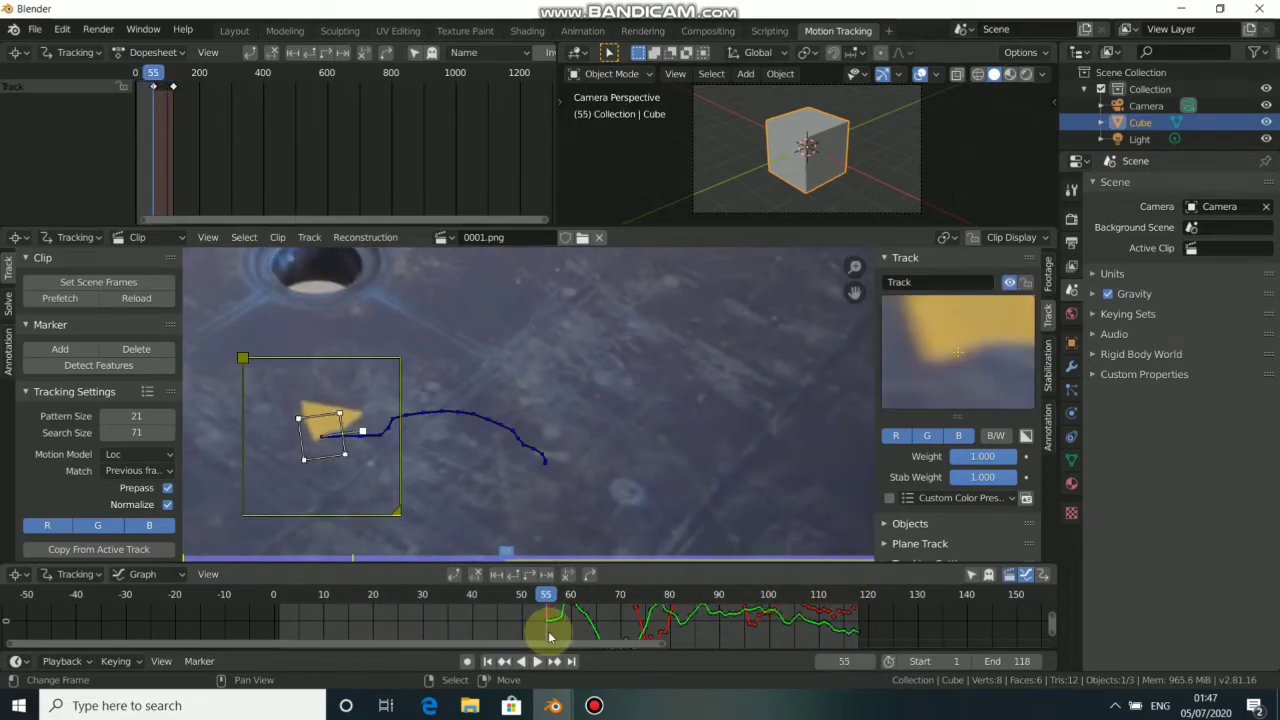
middle_drag(486, 537, 751, 486)
scroll(751, 486, up, 2)
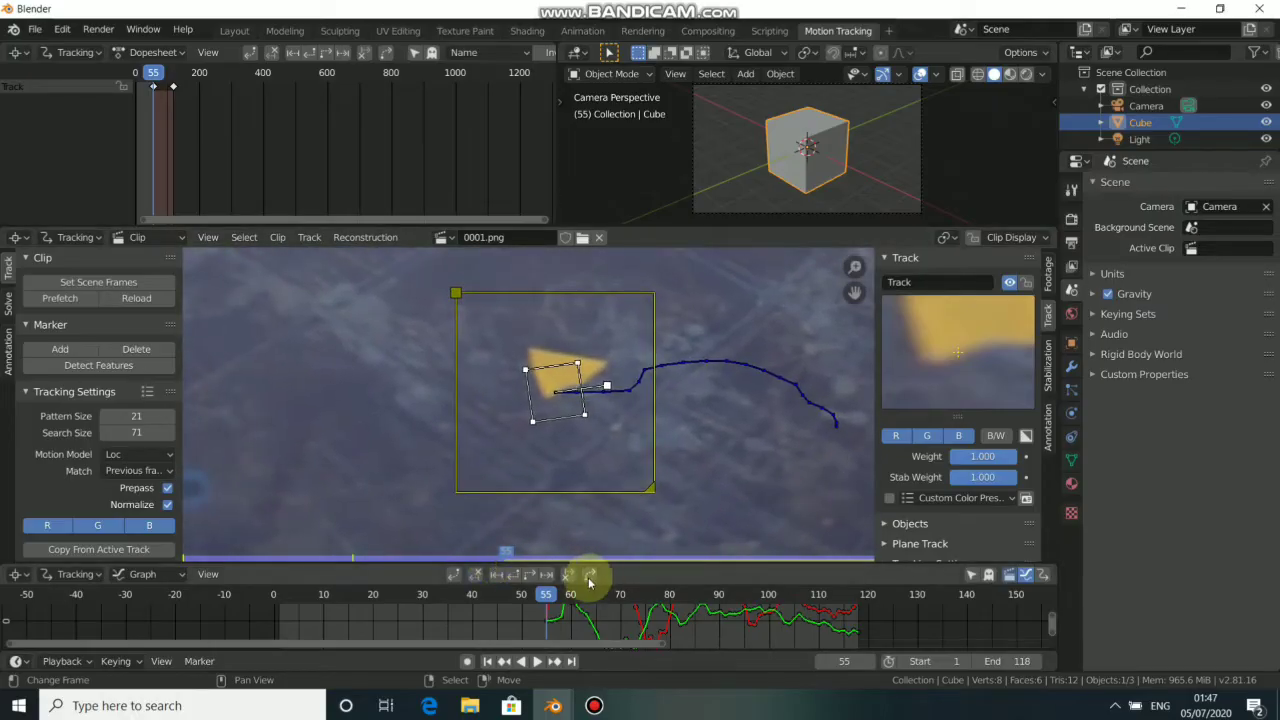
click(509, 577)
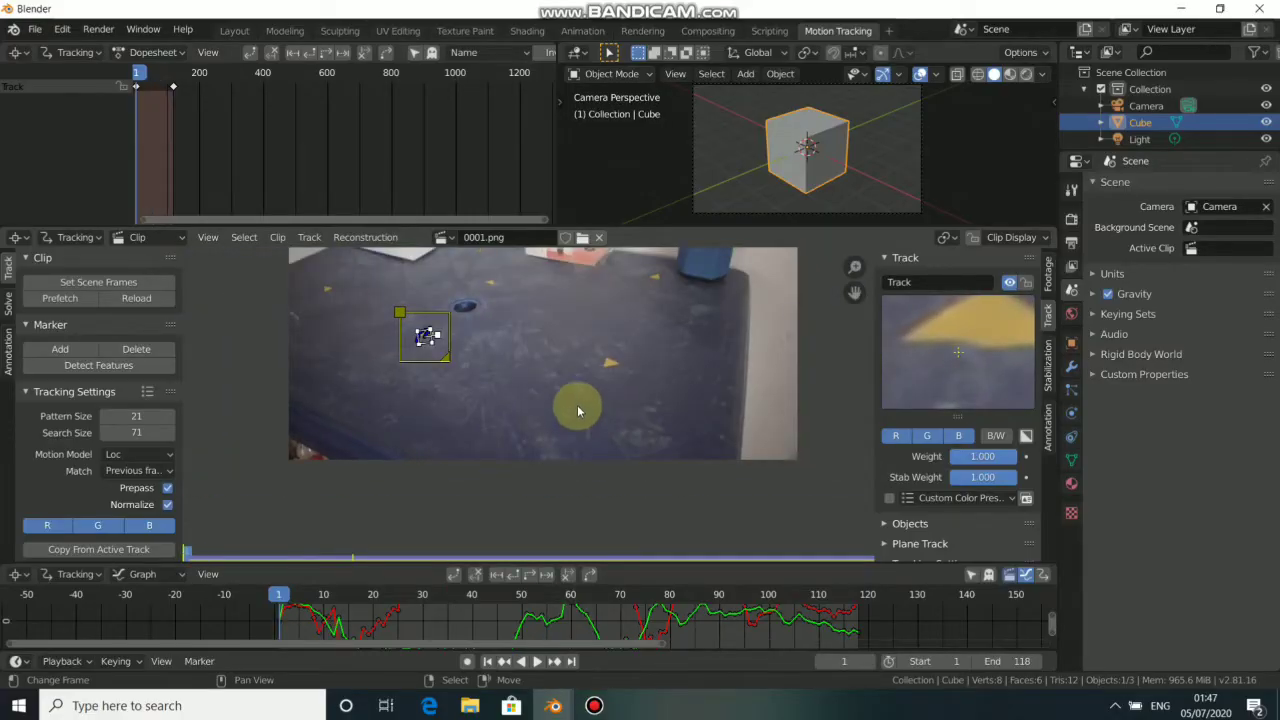
Step: Add a second marker at frame 1 on the tip of the yellow triangle nearest the desk's right edge and adjust its pattern area
scroll(560, 420, down, 2)
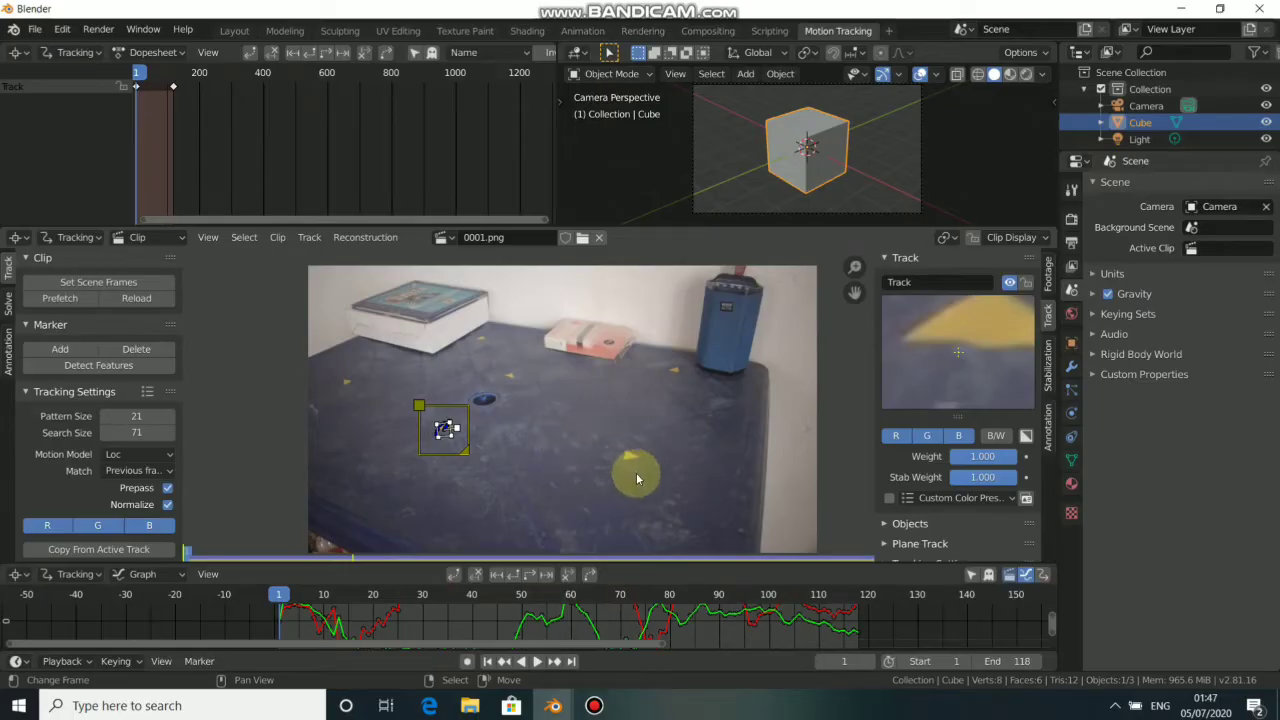
scroll(660, 443, up, 2)
scroll(642, 460, up, 3)
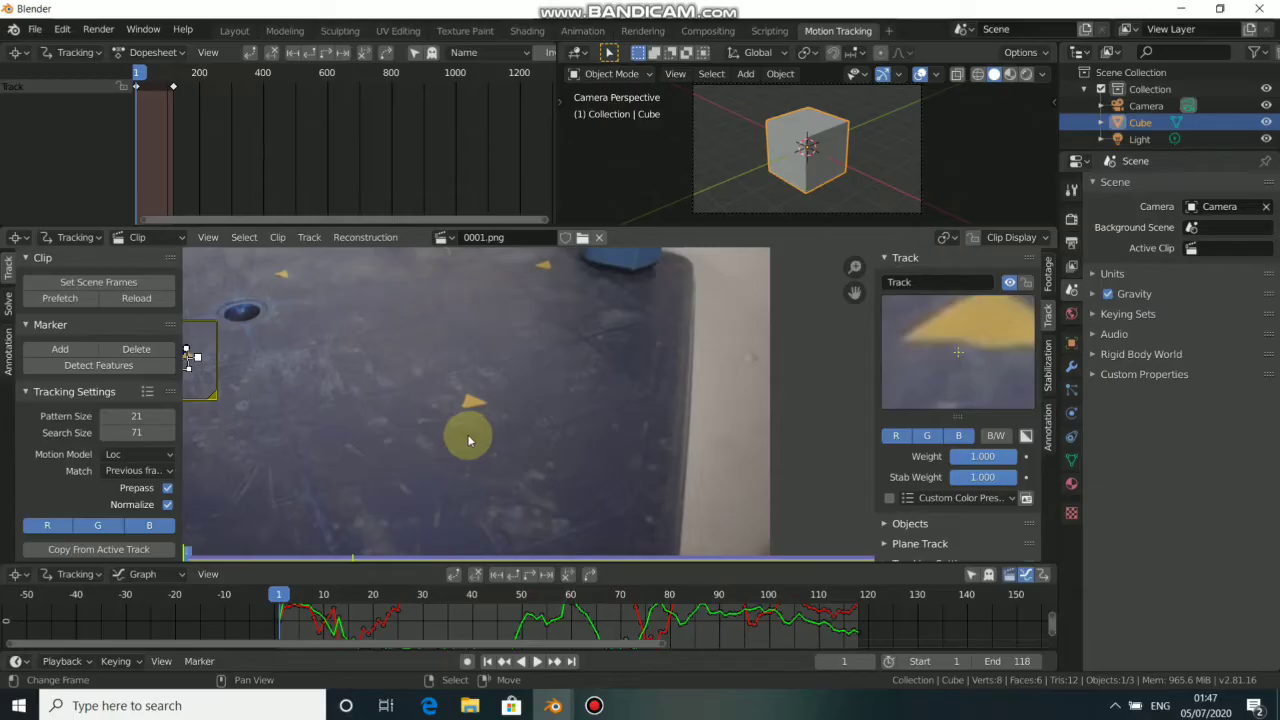
scroll(467, 434, up, 1)
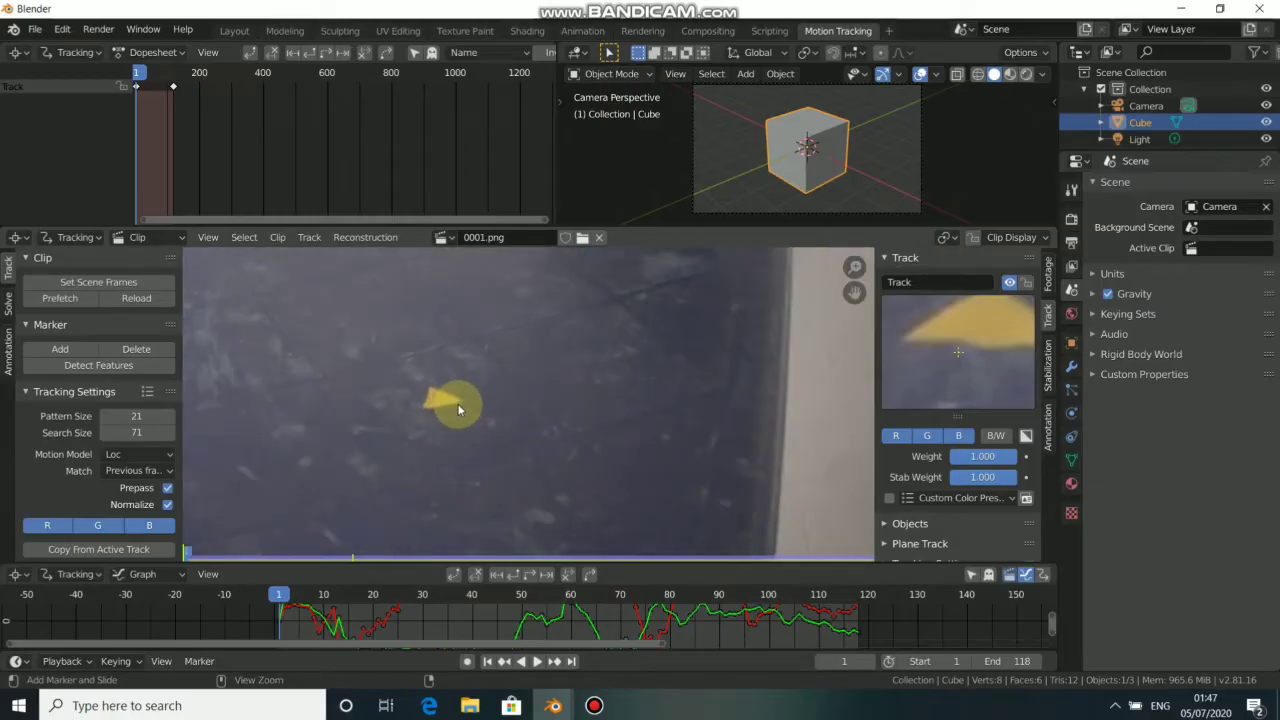
ctrl+click(460, 407)
mouse_move(513, 457)
mouse_down()
mouse_move(507, 420)
mouse_move(487, 412)
mouse_up()
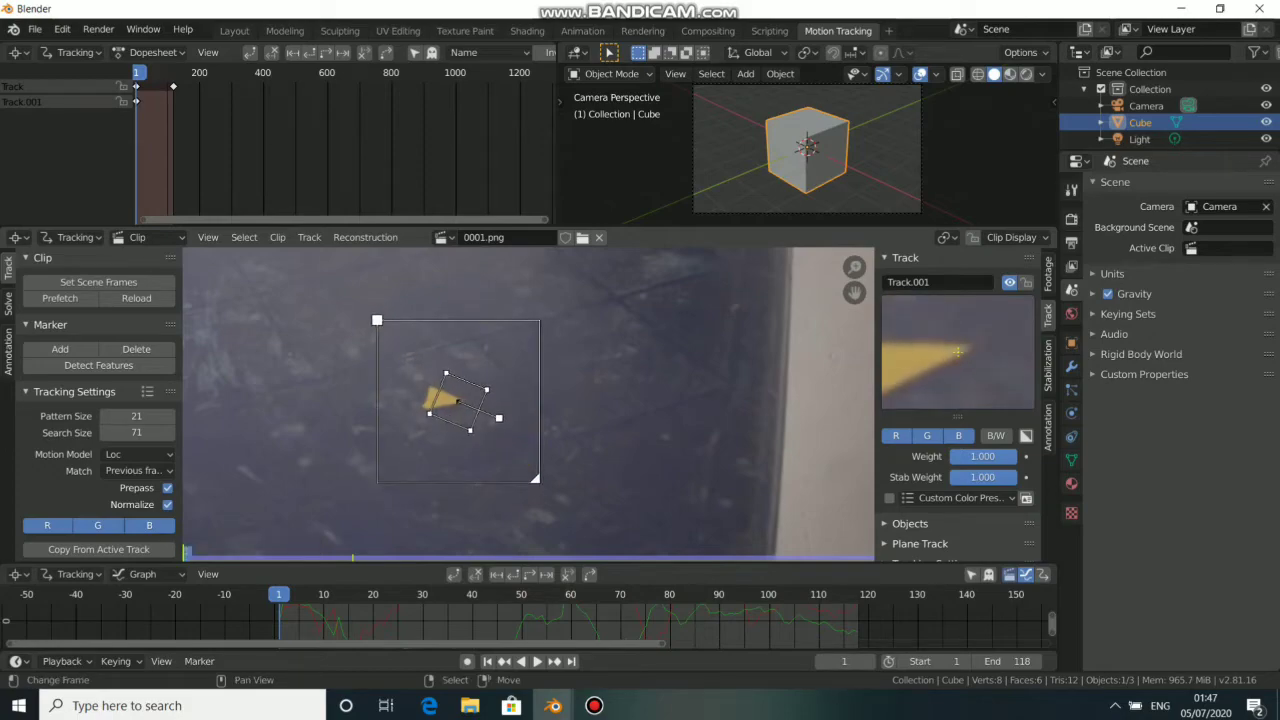
Step: Track the second marker forward through the clip, check its path, and clear the tracked path after frame 30
click(538, 572)
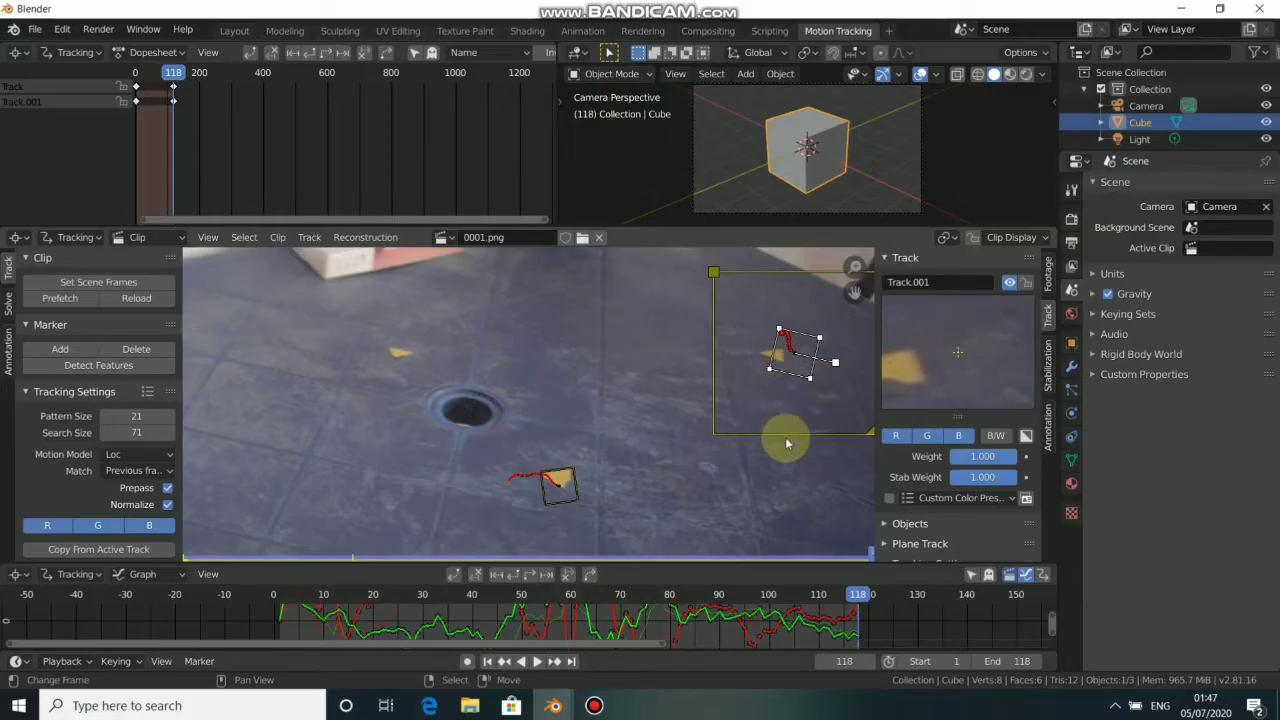
click(537, 617)
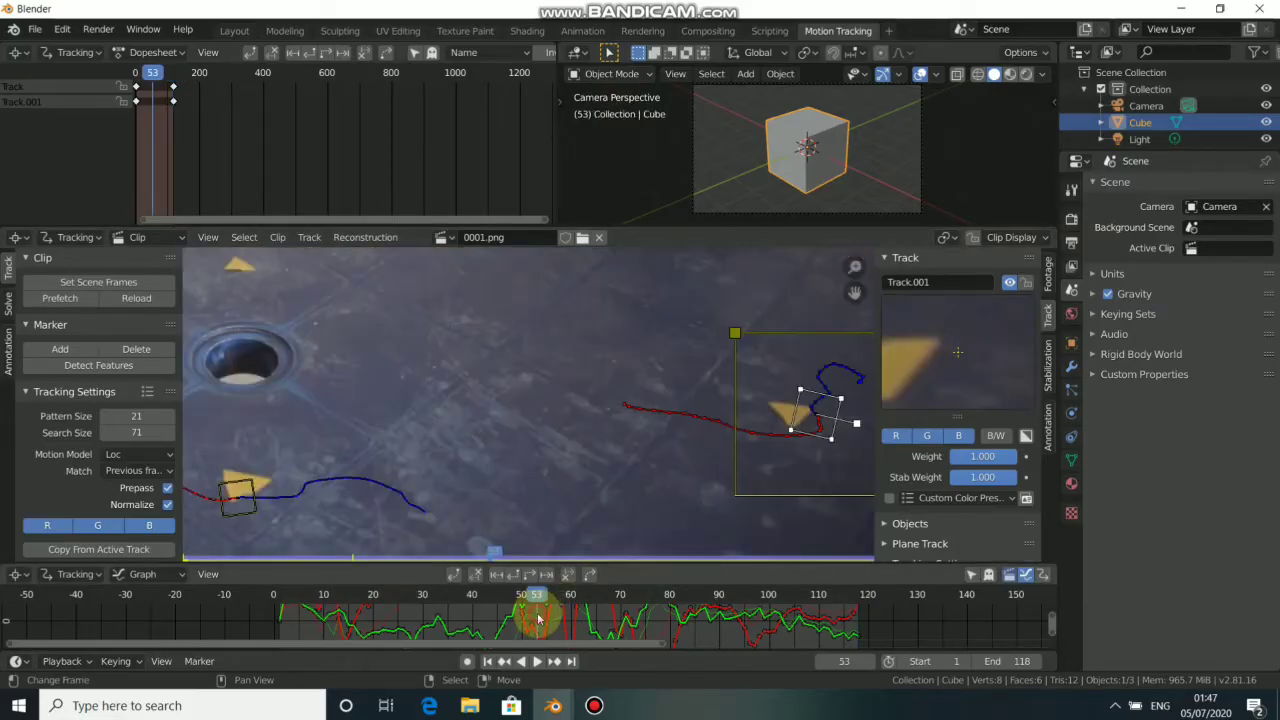
middle_drag(777, 491, 675, 485)
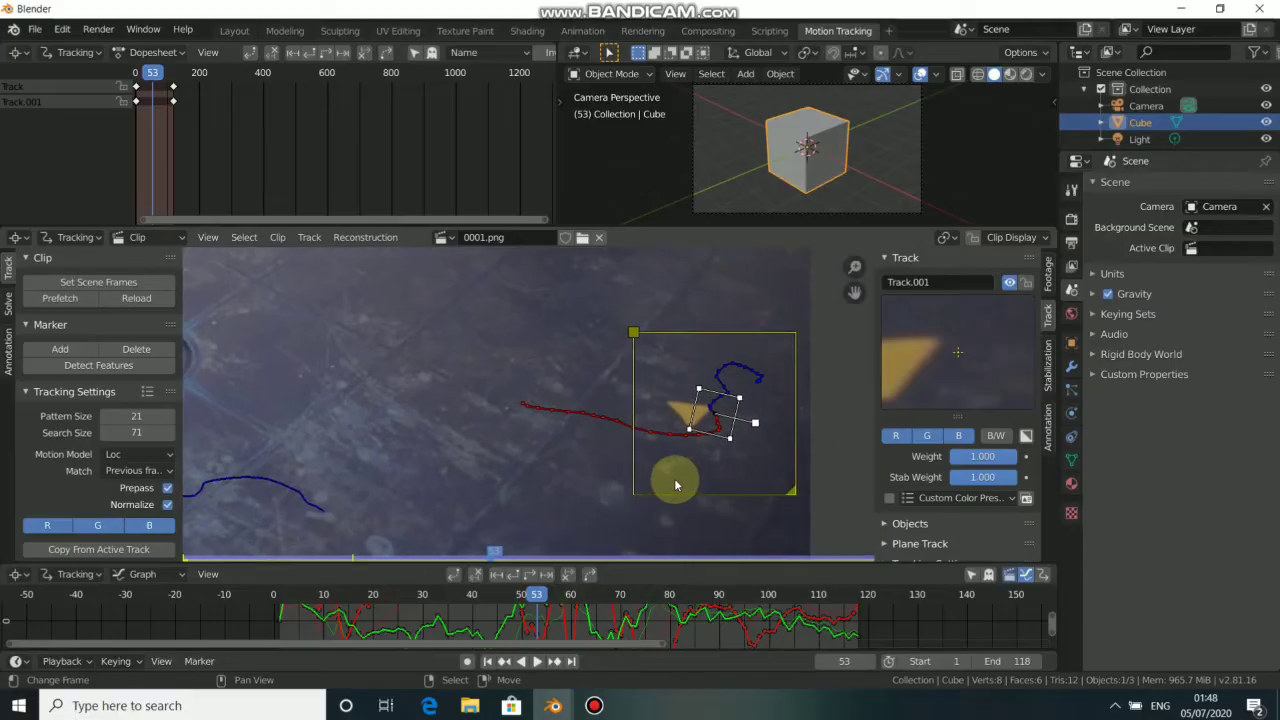
click(463, 617)
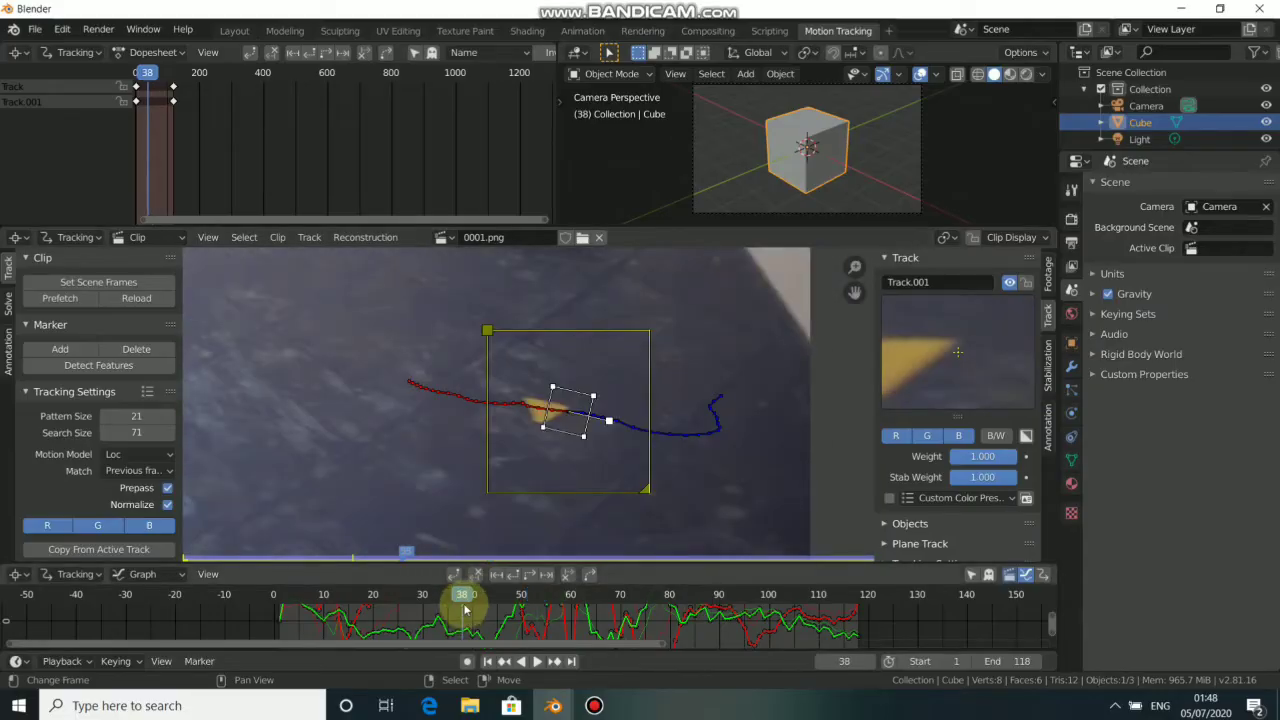
drag(474, 598, 422, 598)
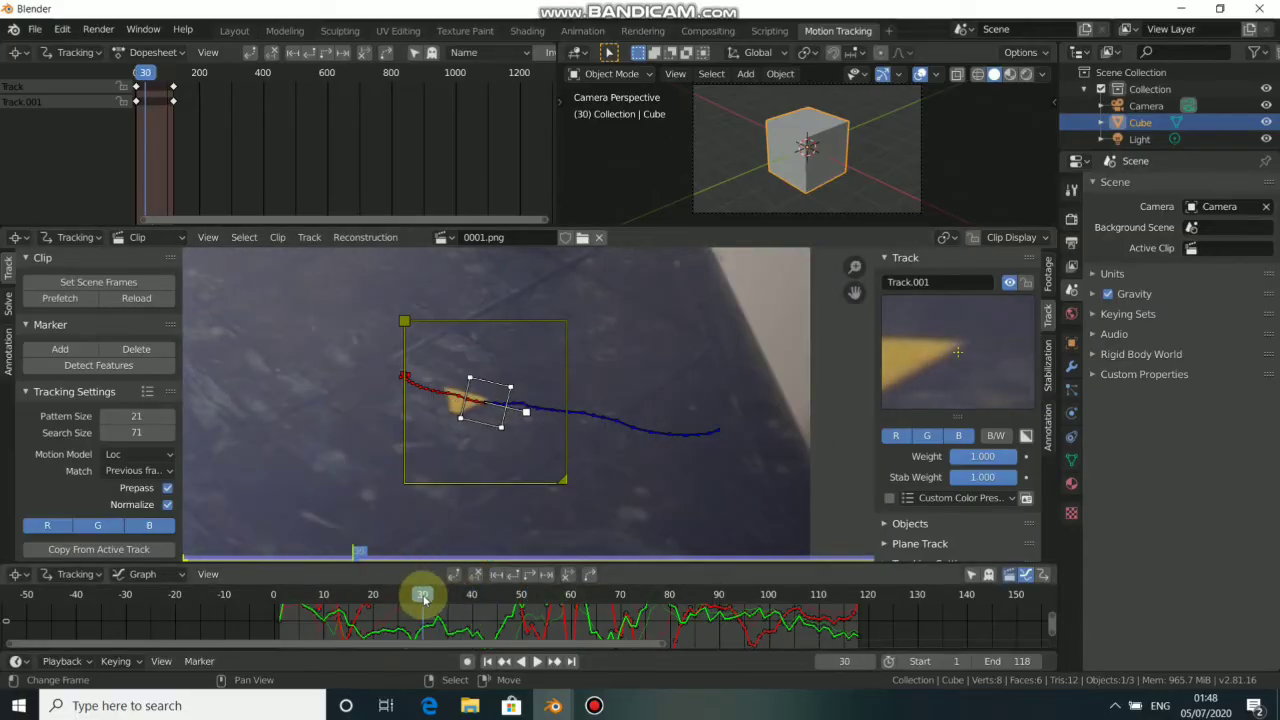
click(567, 576)
scroll(543, 523, up, 2)
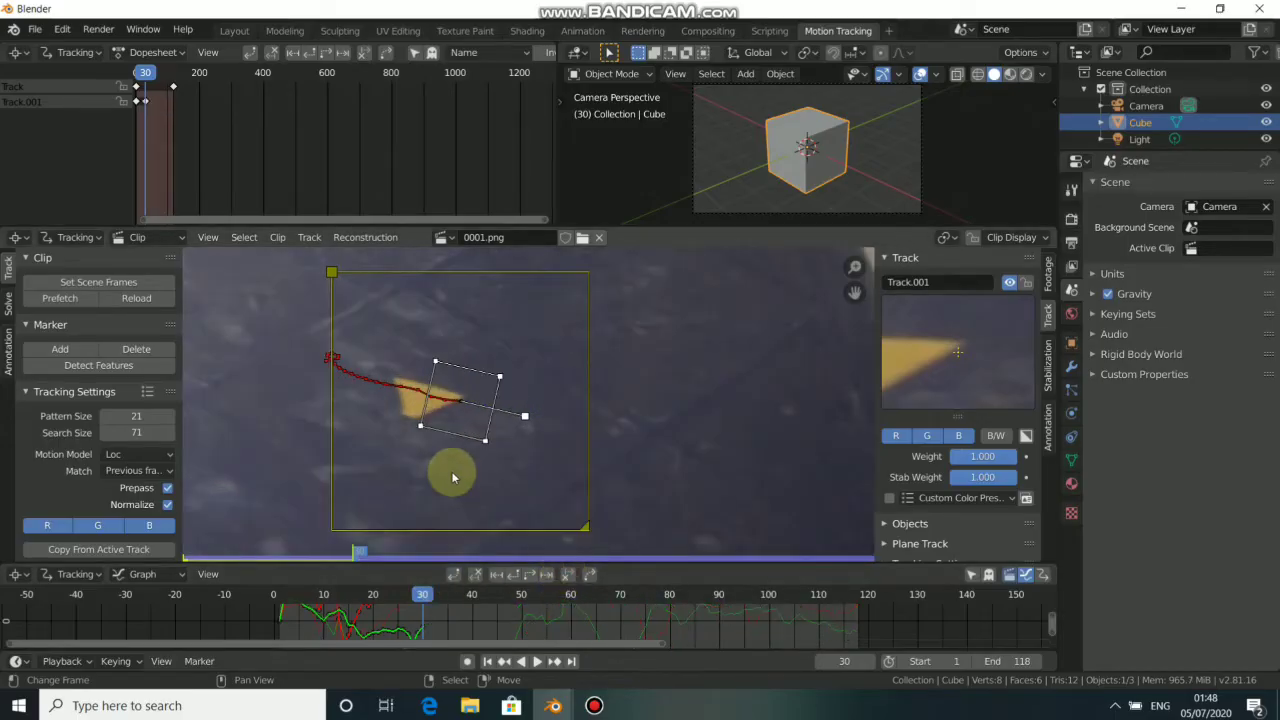
Step: Track the second marker forward frame by frame from 30 to 52, moving it back onto the triangle's tip at frames 38 and 52
click(546, 576)
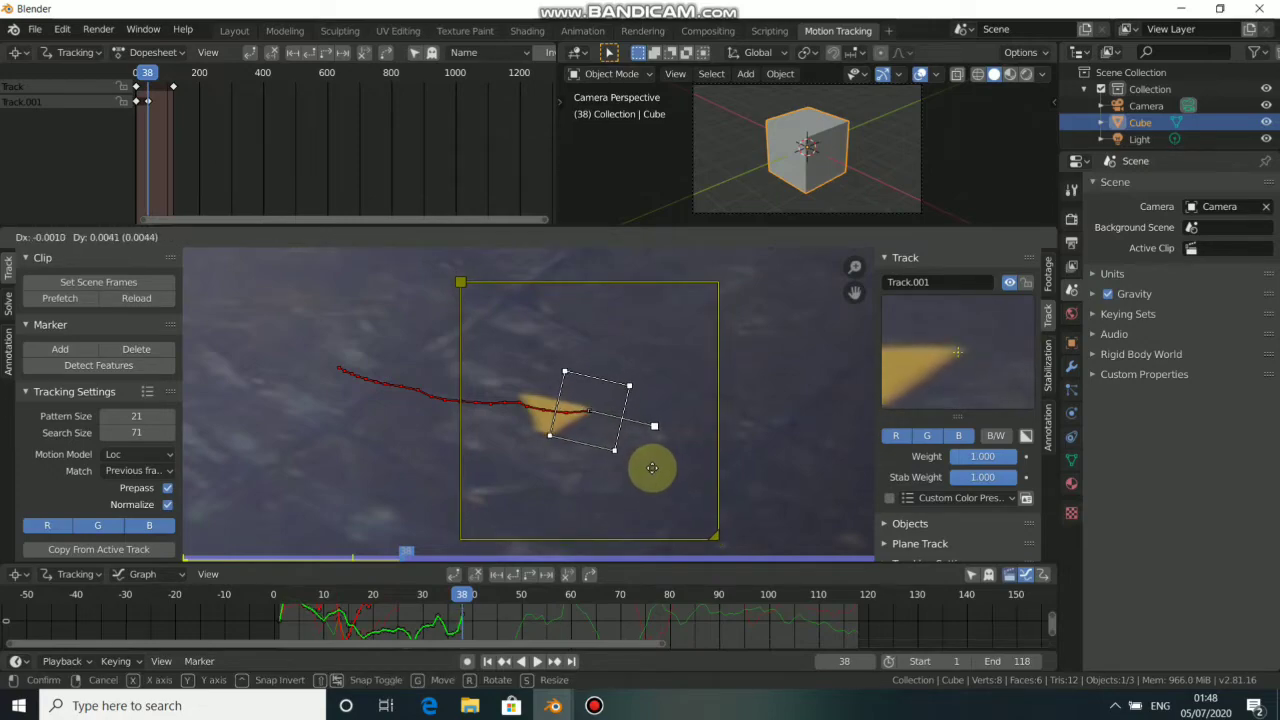
click(651, 467)
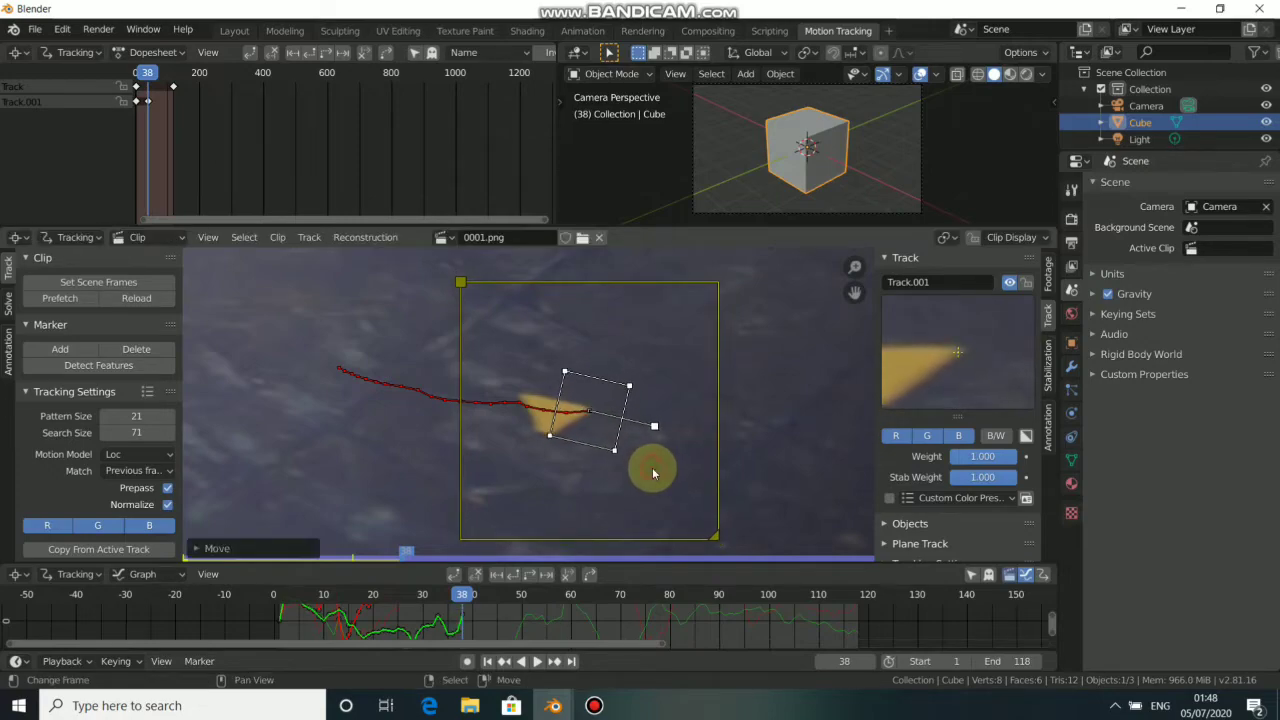
click(549, 573)
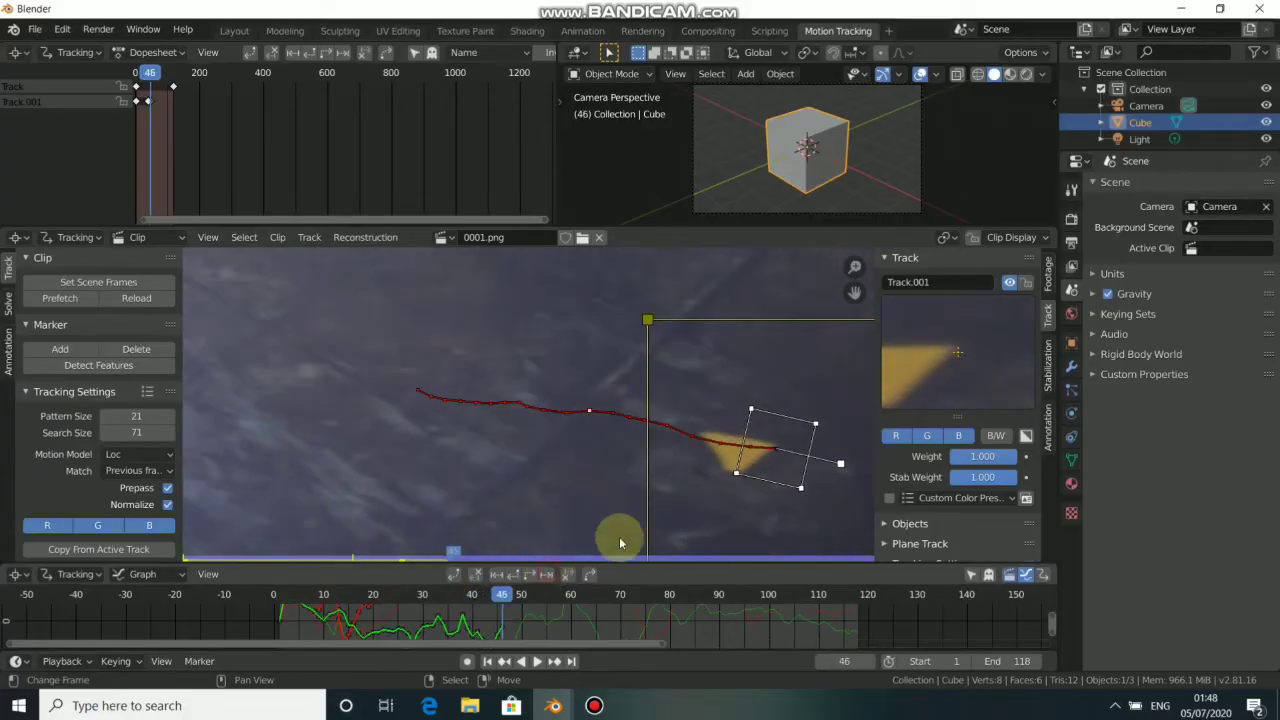
key(l)
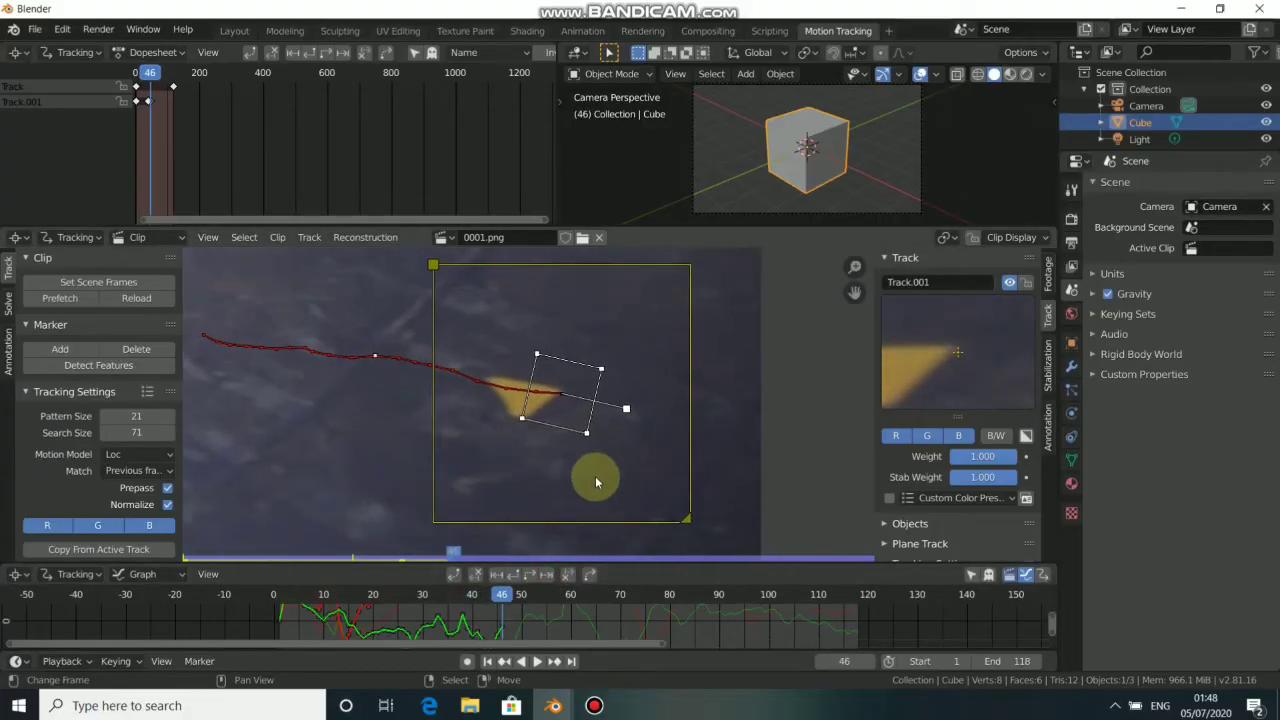
click(546, 573)
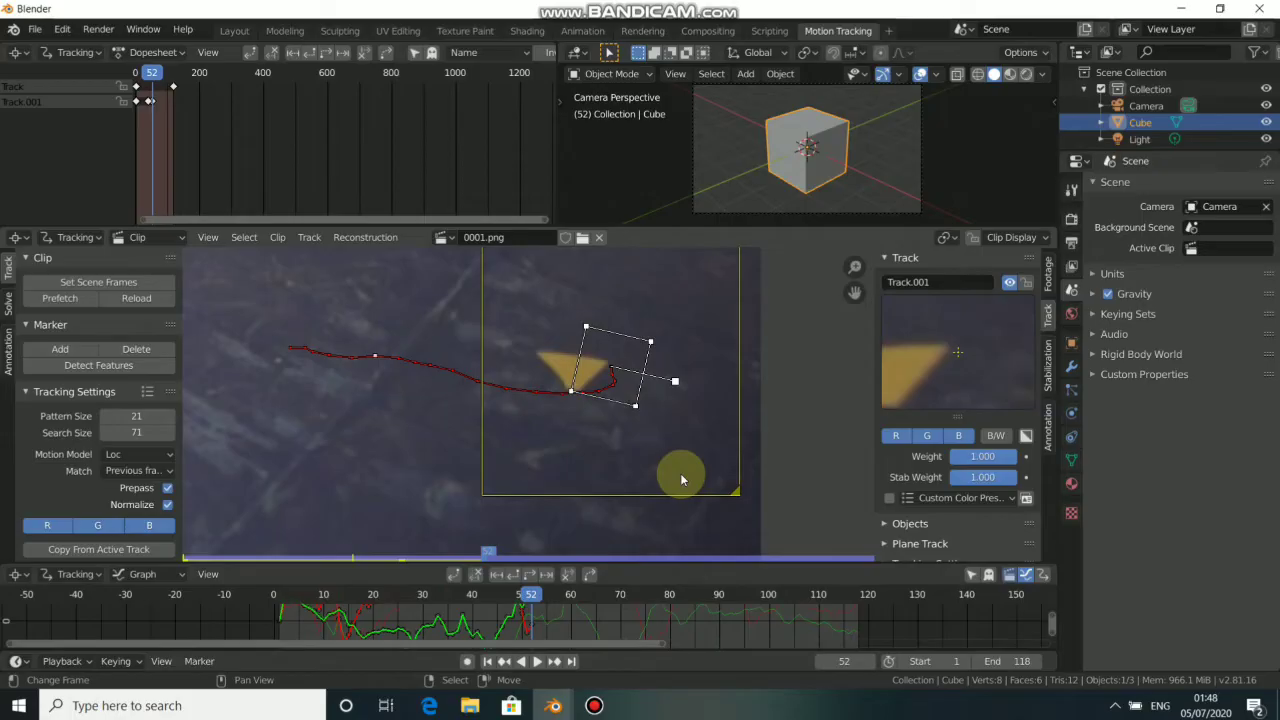
key(g)
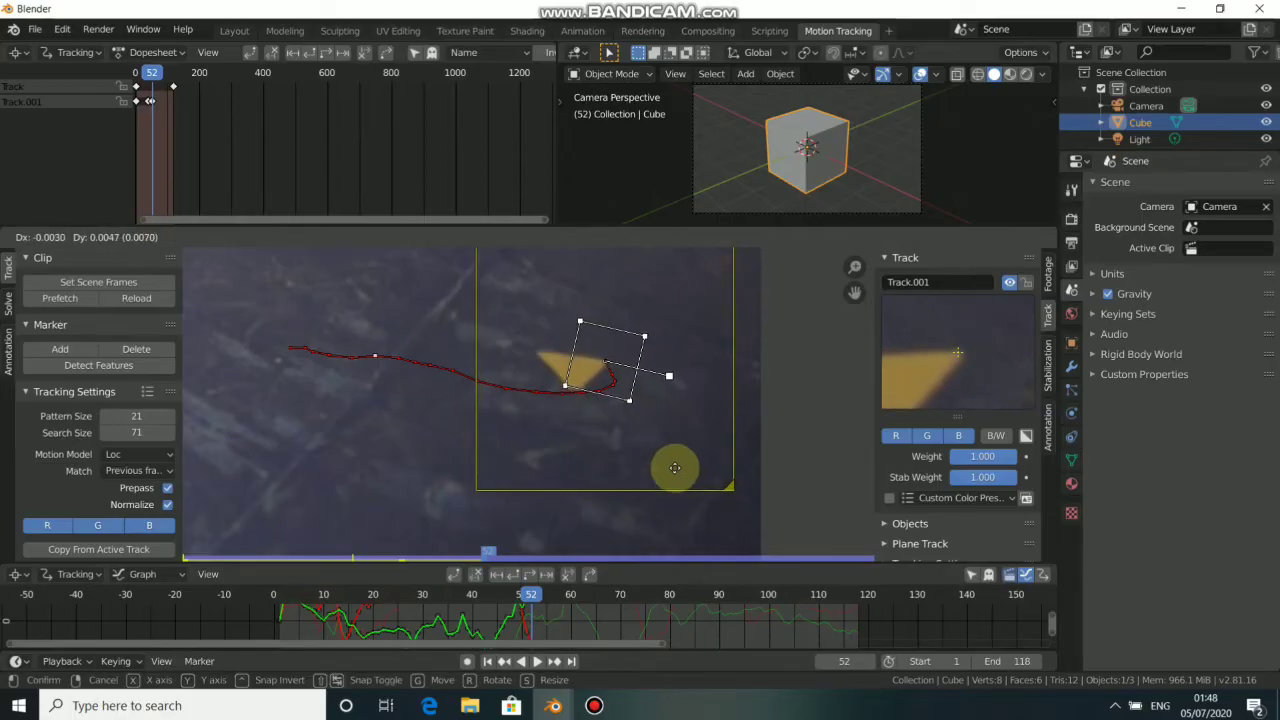
click(676, 473)
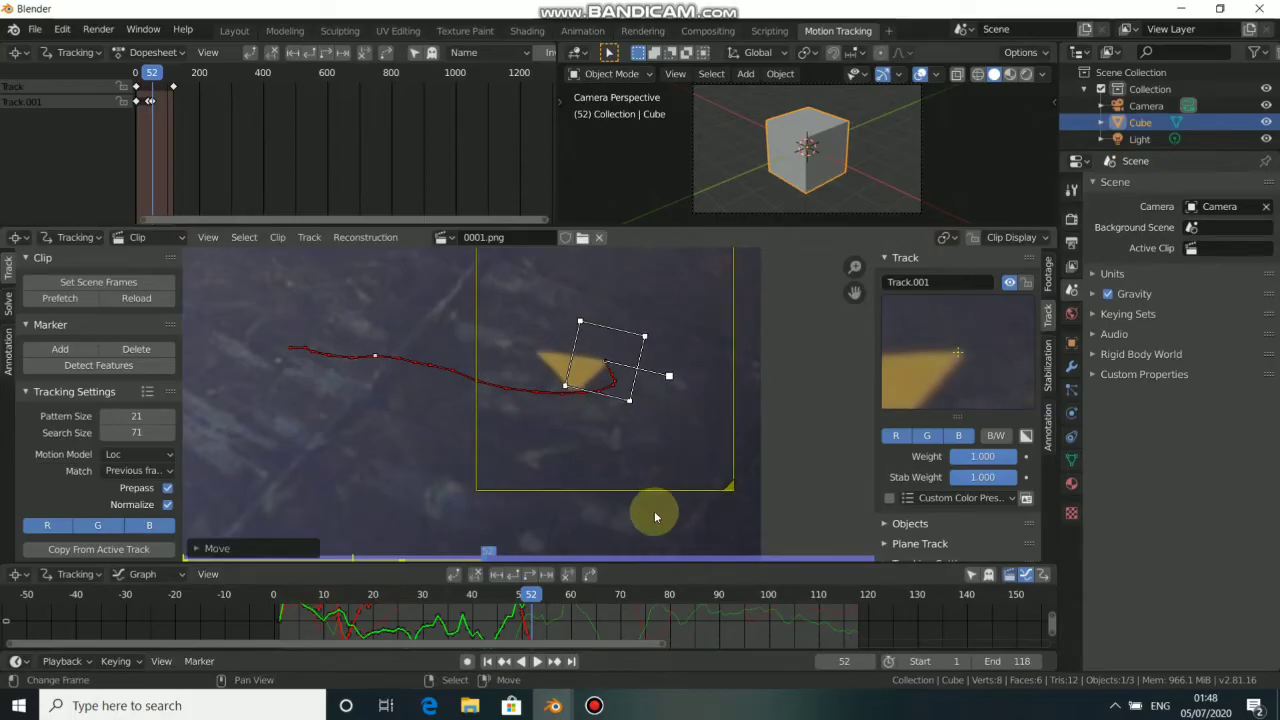
Step: Track the second marker frame by frame to frame 60 and move it back onto the triangle's tip there
click(551, 575)
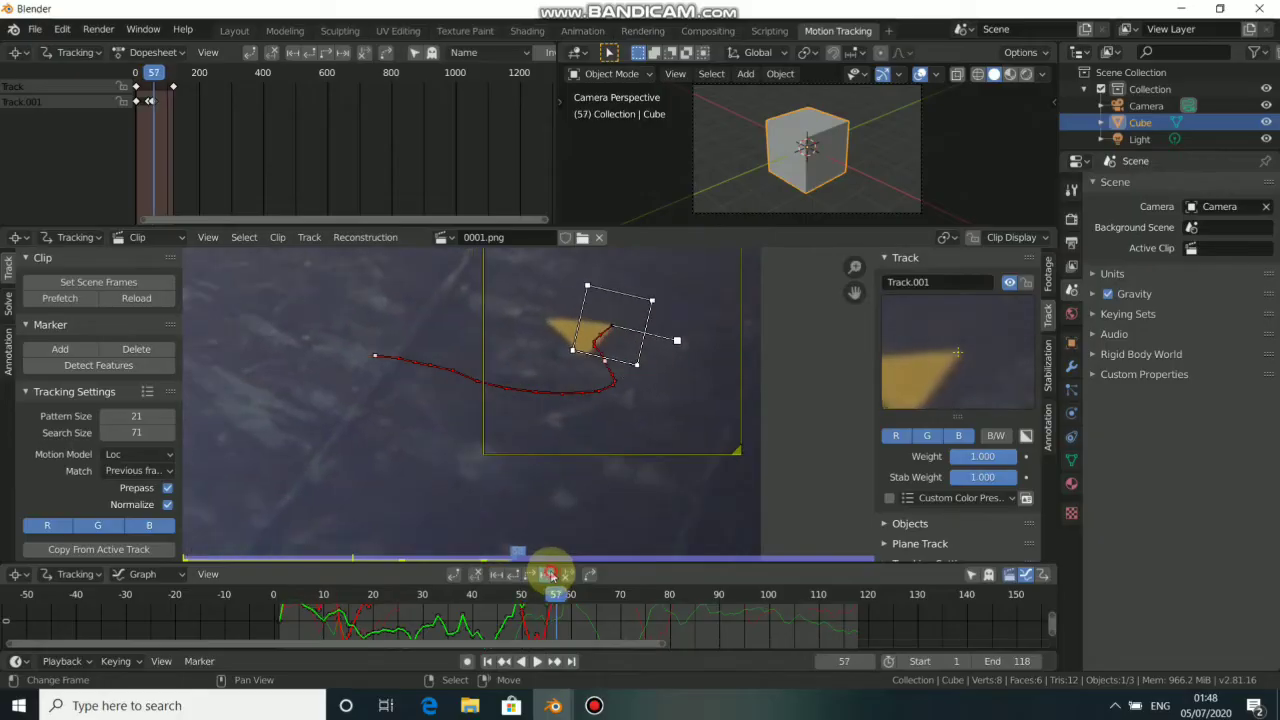
scroll(677, 422, up, 1)
scroll(607, 453, up, 2)
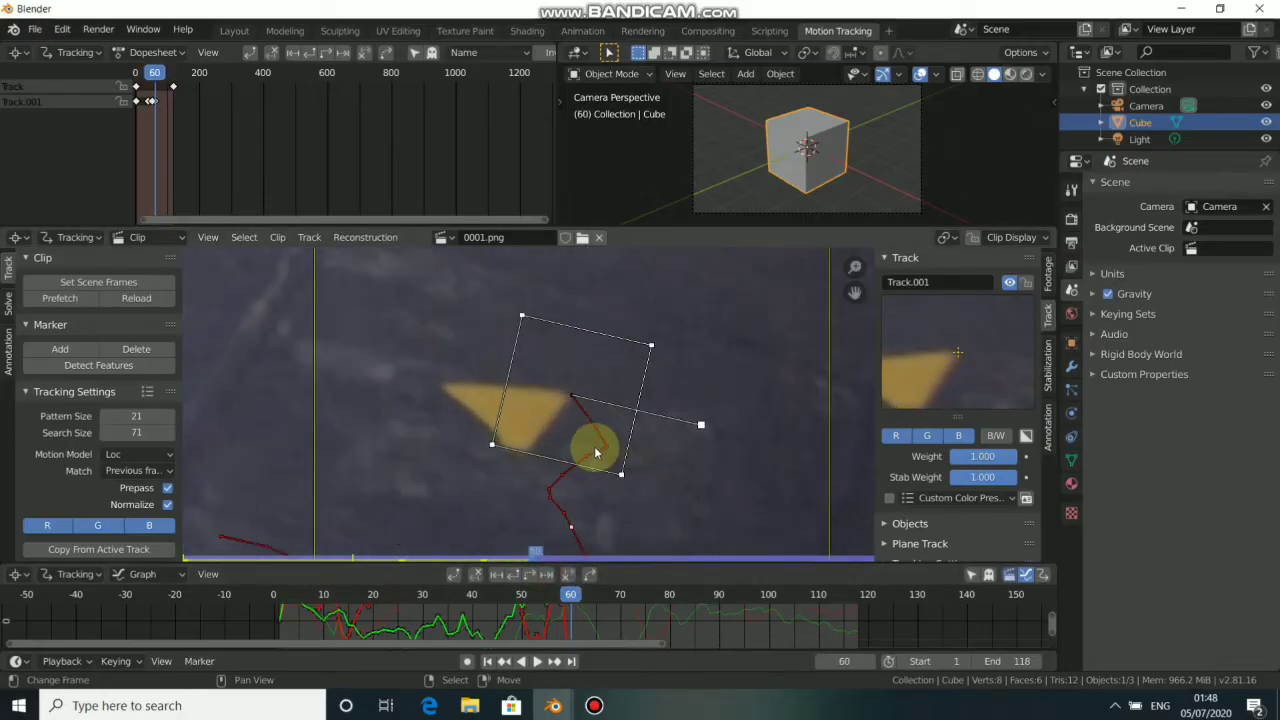
key(g)
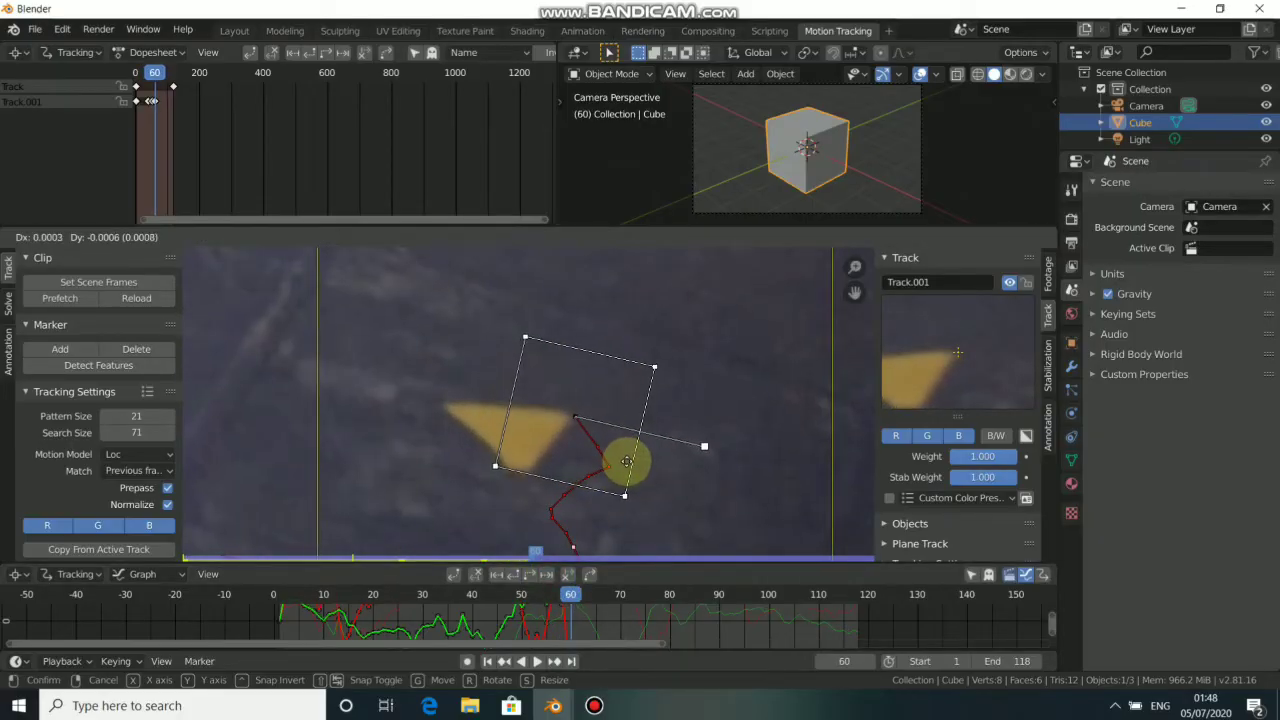
click(615, 463)
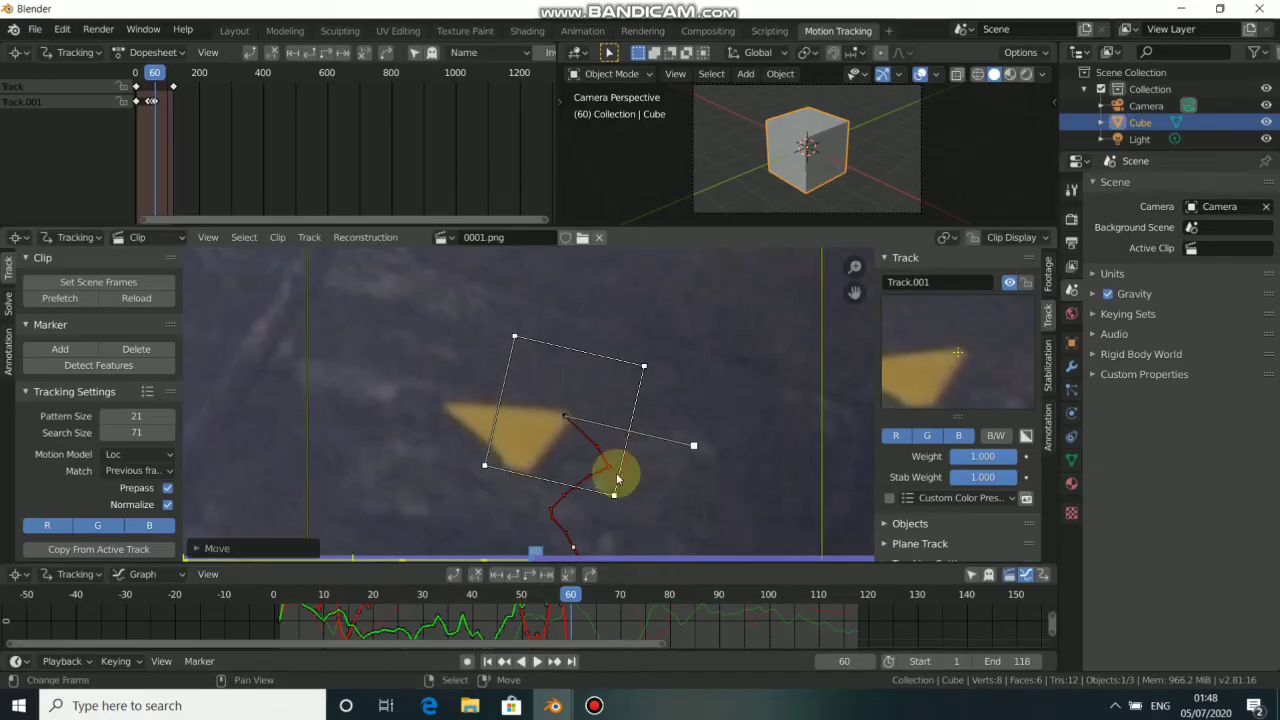
Step: Continue tracking the second marker frame by frame to frame 76 and realign it with the triangle's upper corner
click(545, 576)
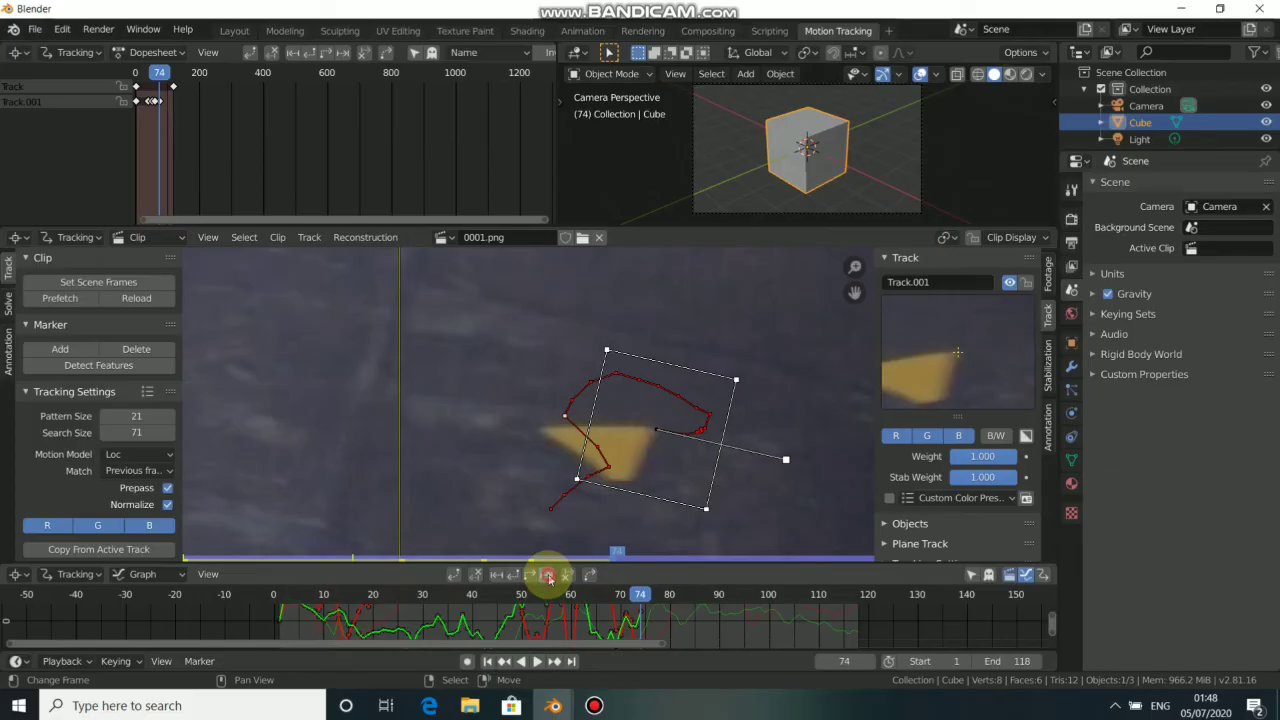
middle_drag(631, 463, 613, 477)
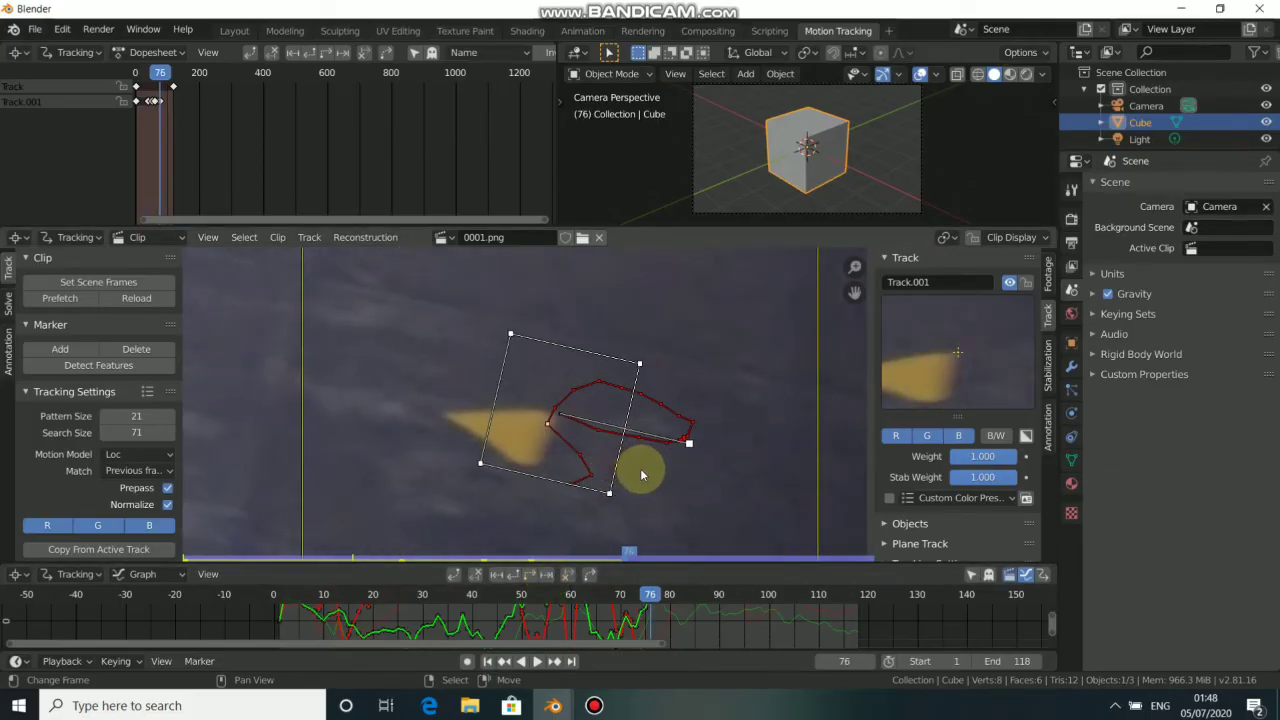
key(g)
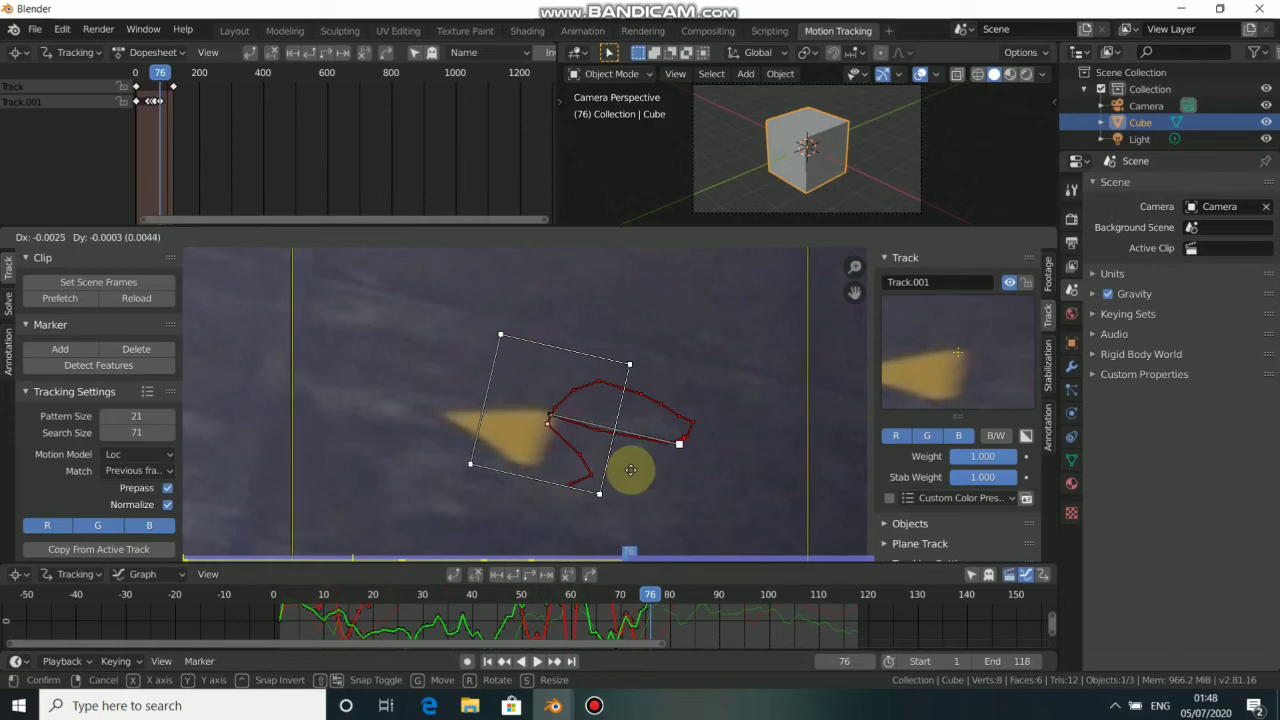
click(631, 470)
Step: Track the second marker on to frame 90 and correct its position on the triangle's upper corner
click(536, 576)
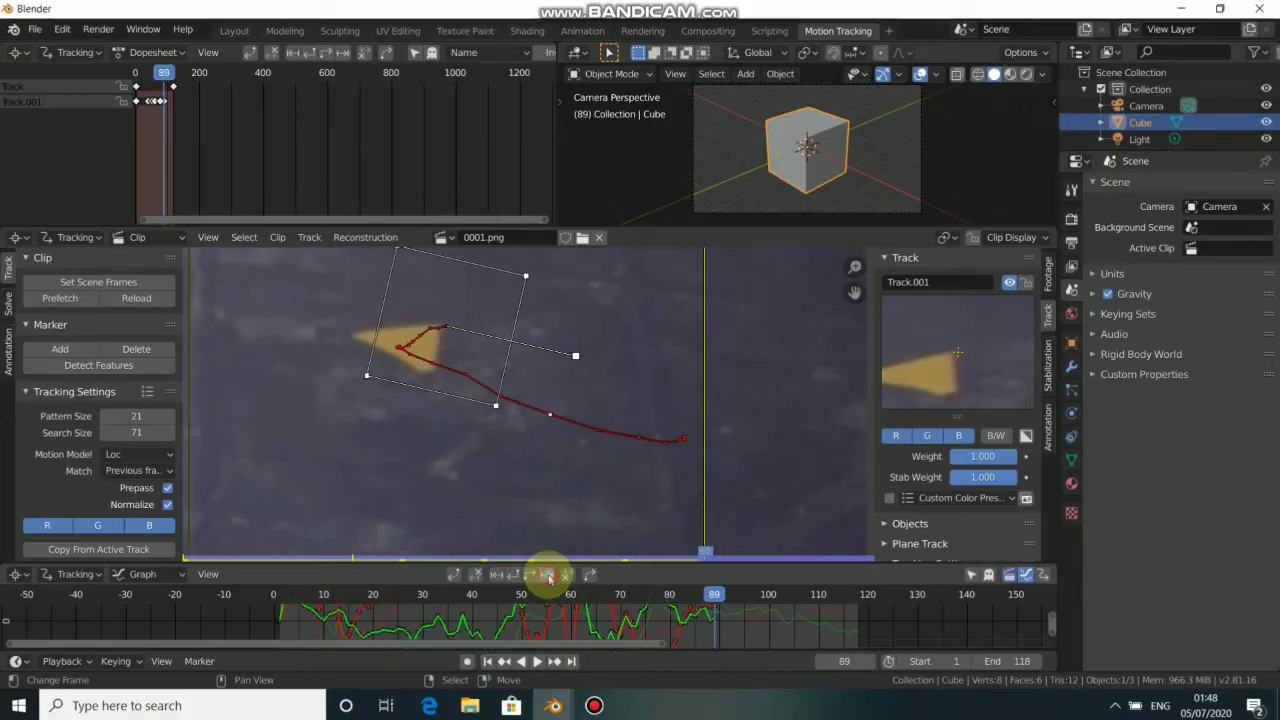
key(g)
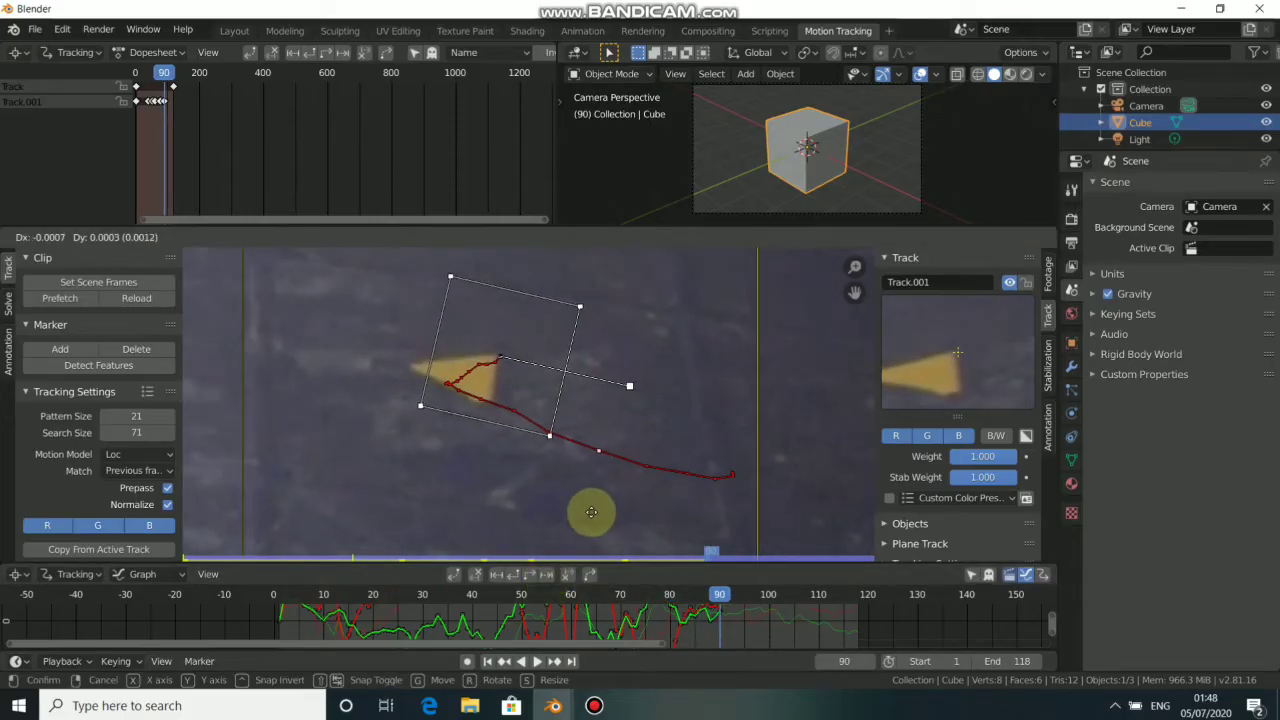
click(586, 514)
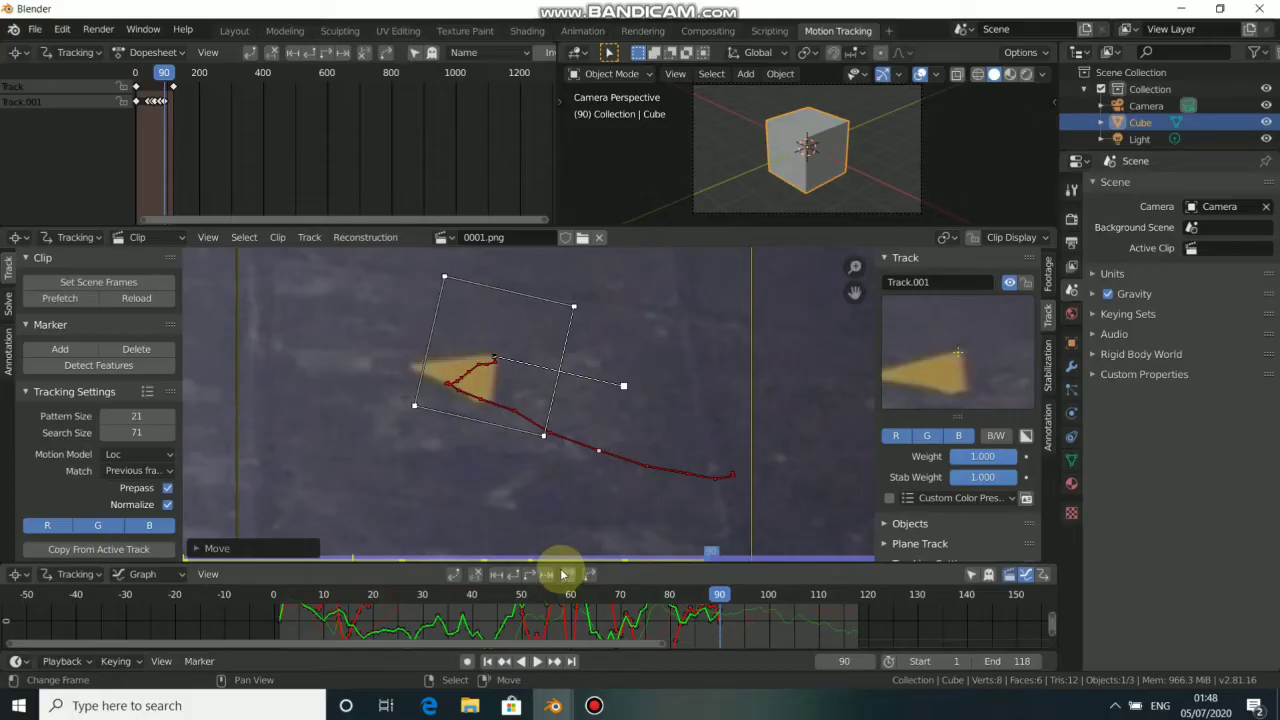
Step: Track the second marker to frame 113, move it back onto the triangle's upper corner, and track it through frame 118
click(545, 576)
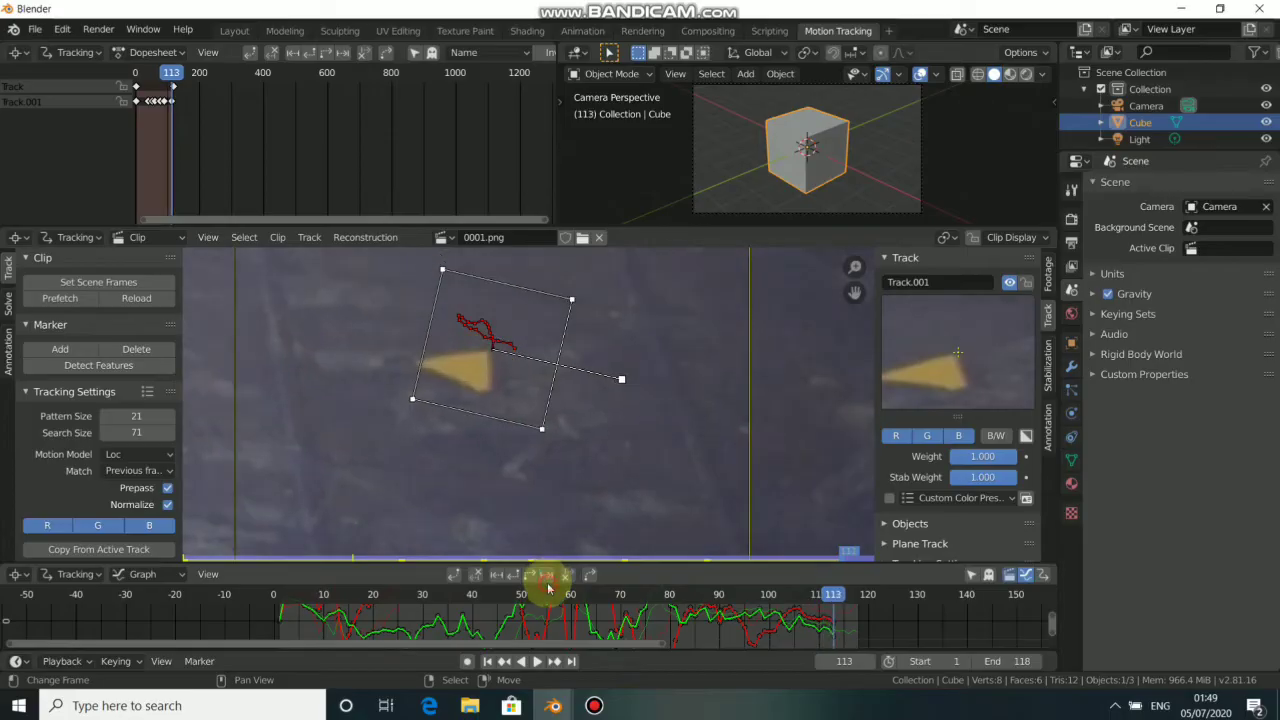
scroll(548, 470, up, 4)
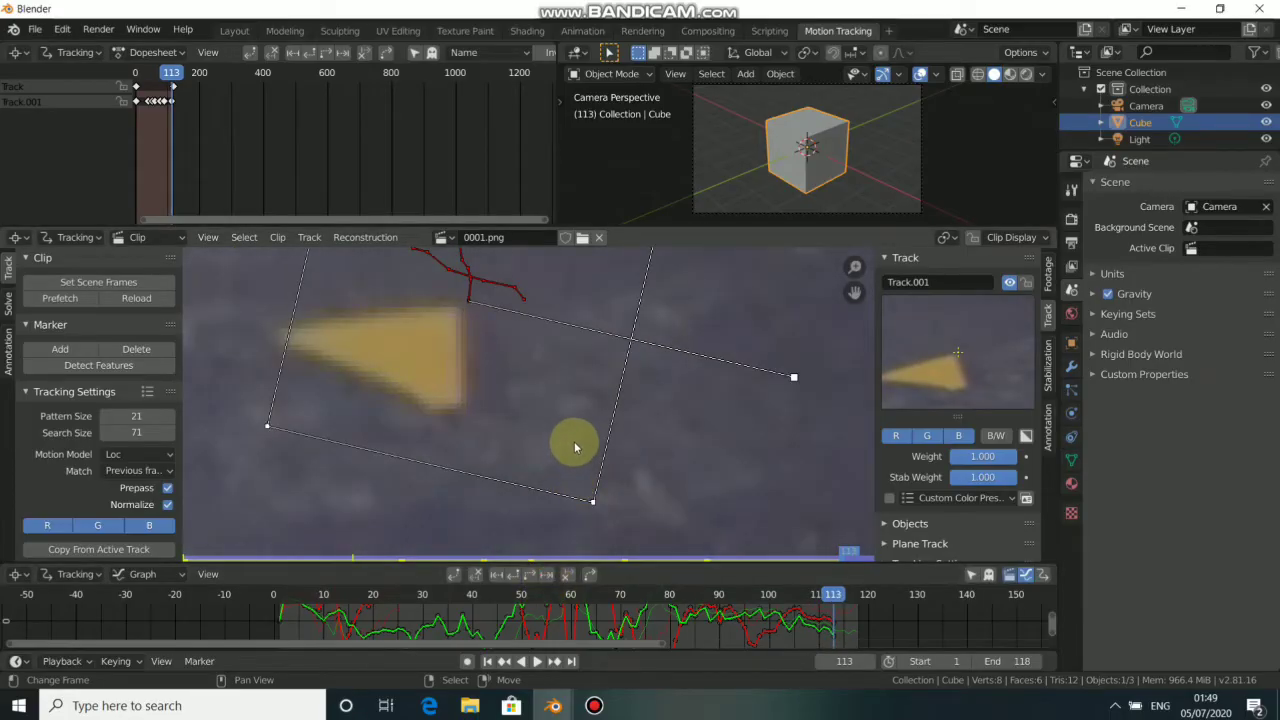
key(g)
click(565, 452)
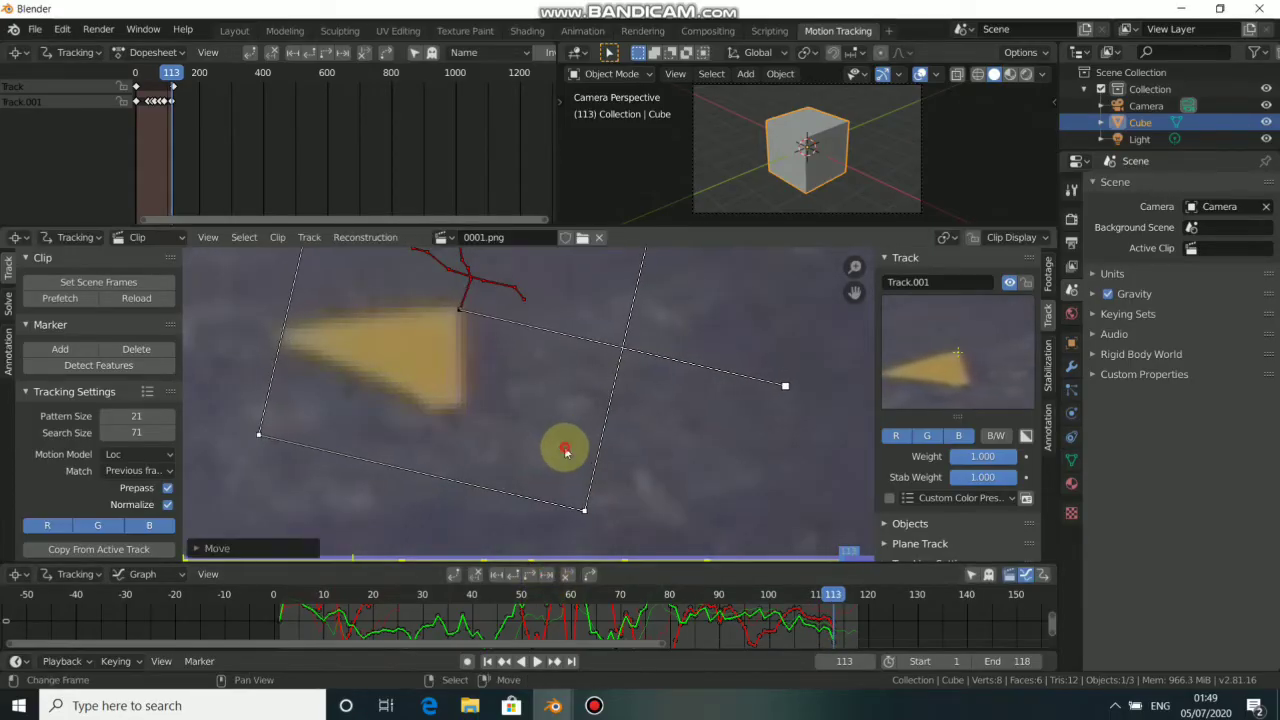
click(545, 574)
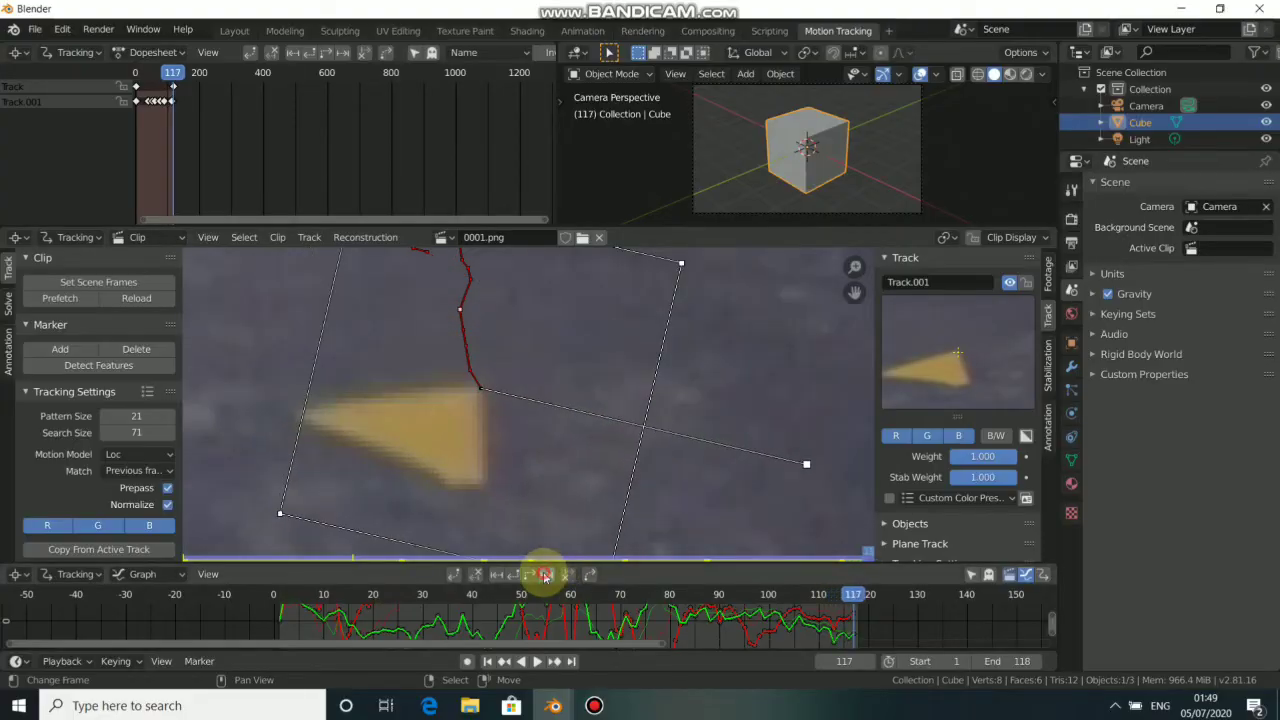
Step: Look over the desk footage for yellow triangles that still need a tracking marker
scroll(600, 451, down, 5)
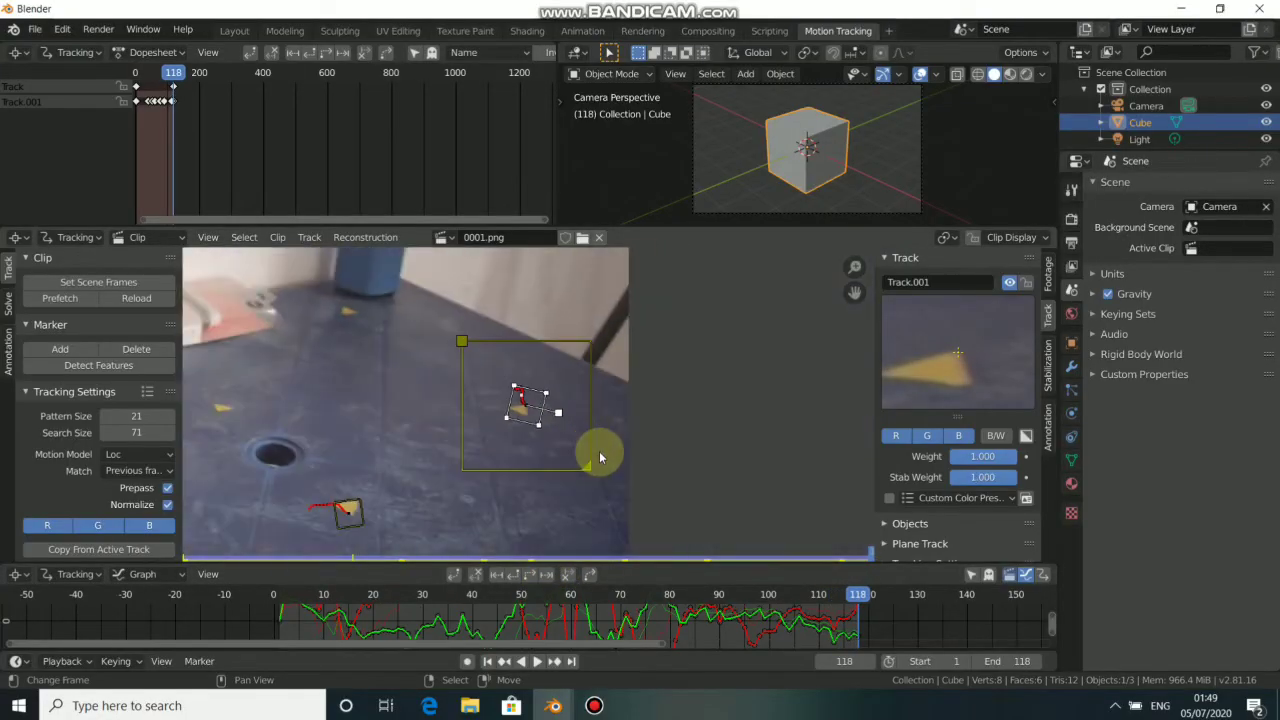
scroll(599, 457, down, 3)
middle_drag(506, 471, 654, 468)
scroll(684, 452, down, 2)
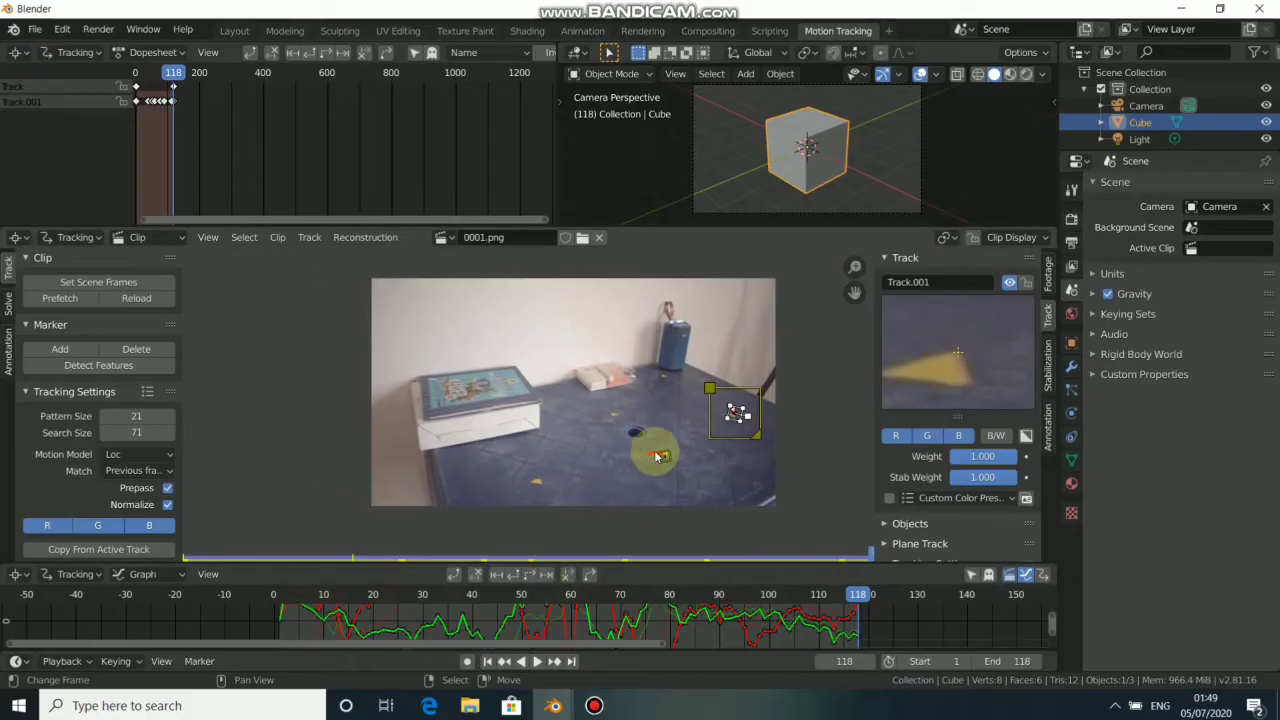
scroll(627, 456, up, 3)
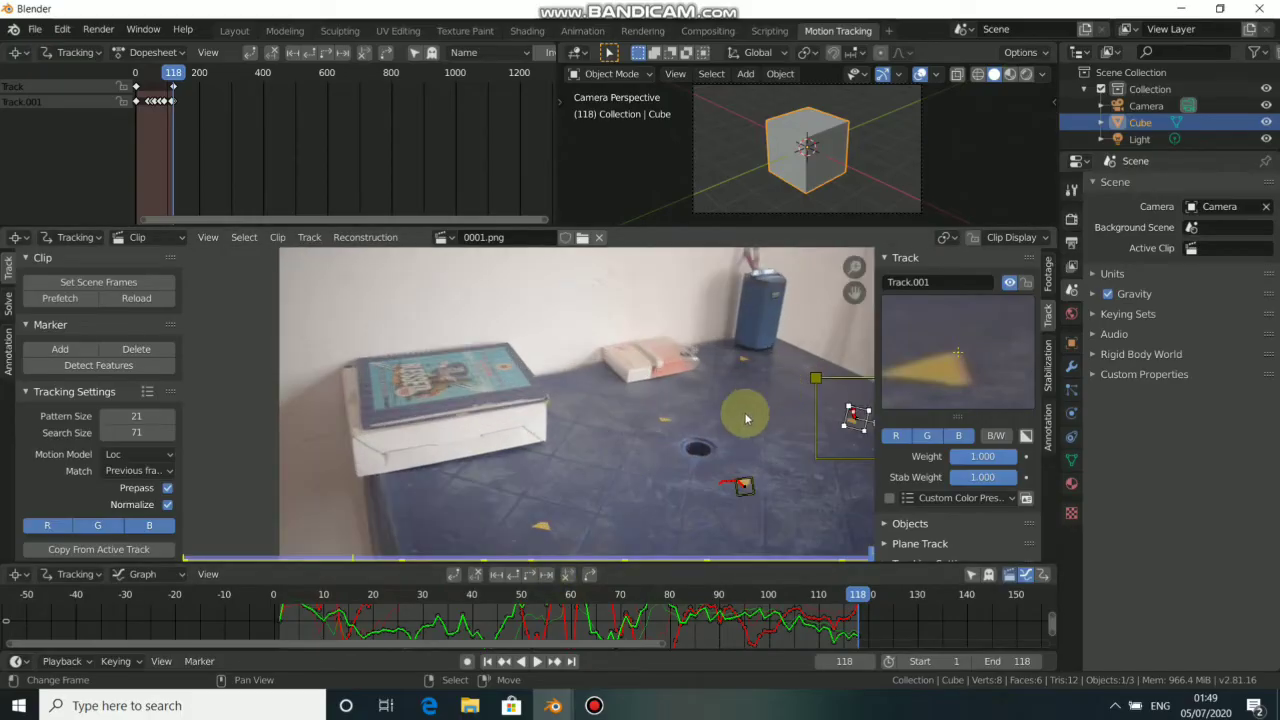
scroll(745, 418, up, 5)
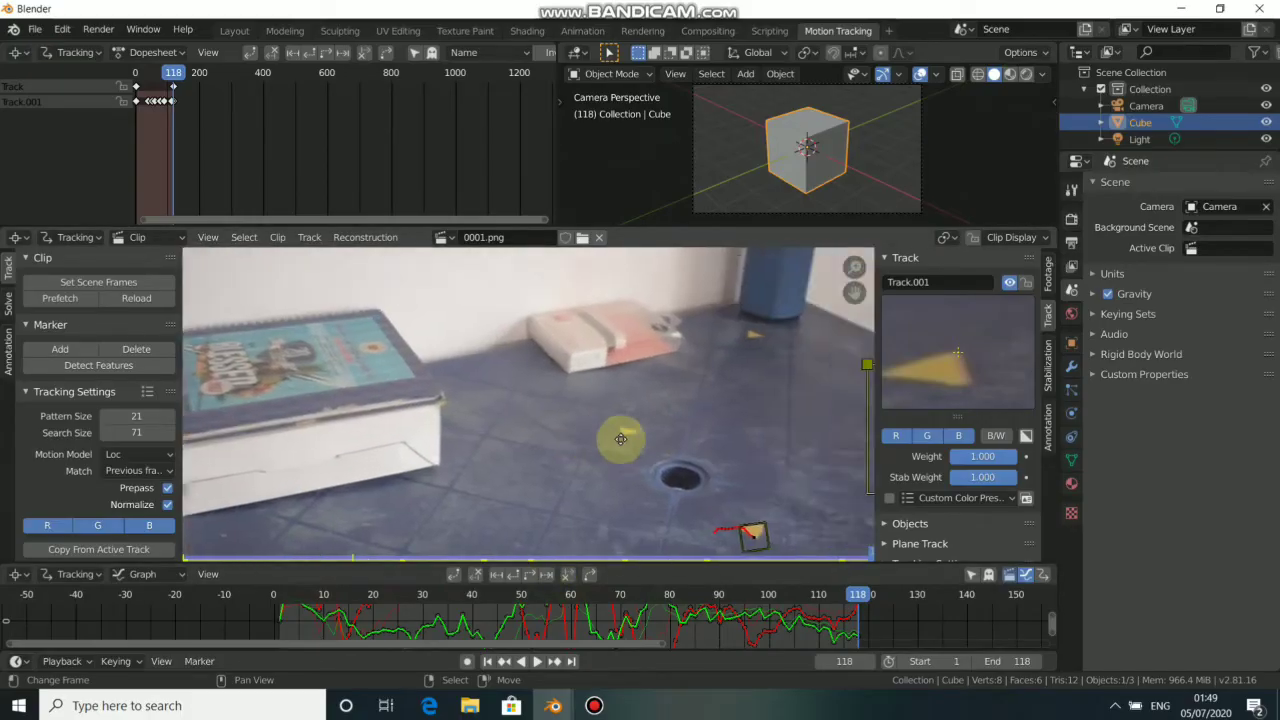
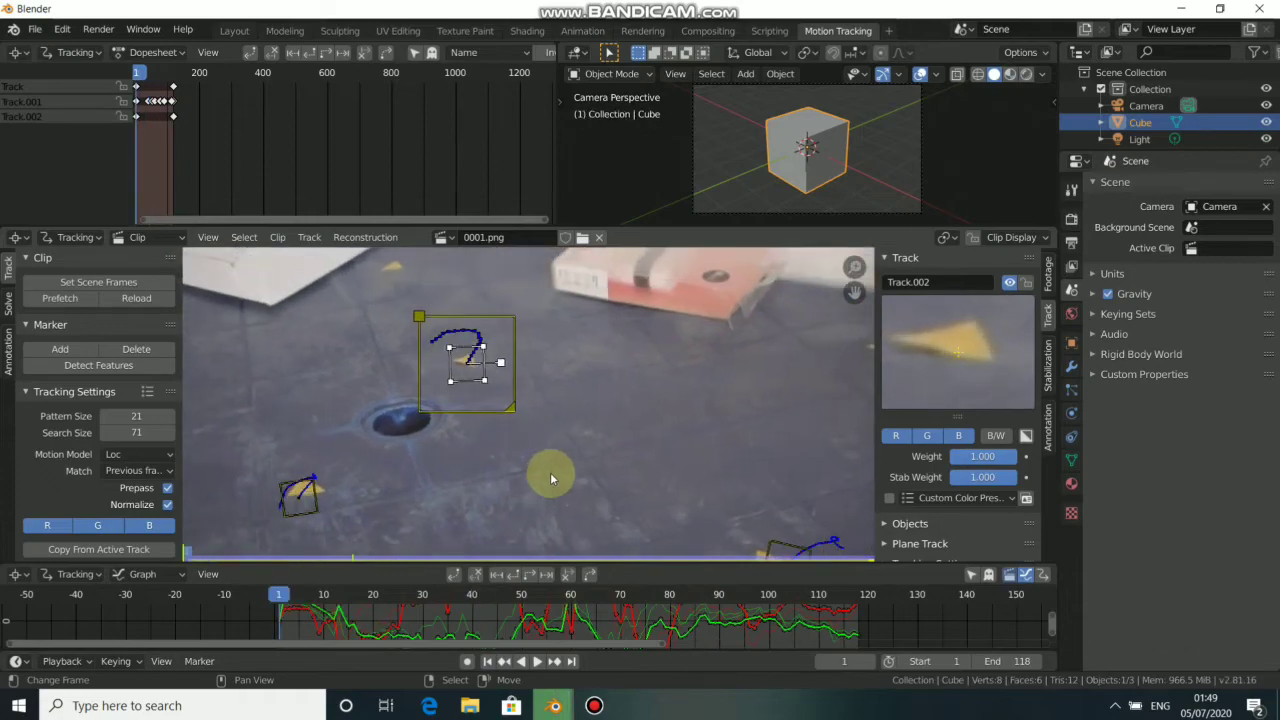
scroll(537, 433, down, 6)
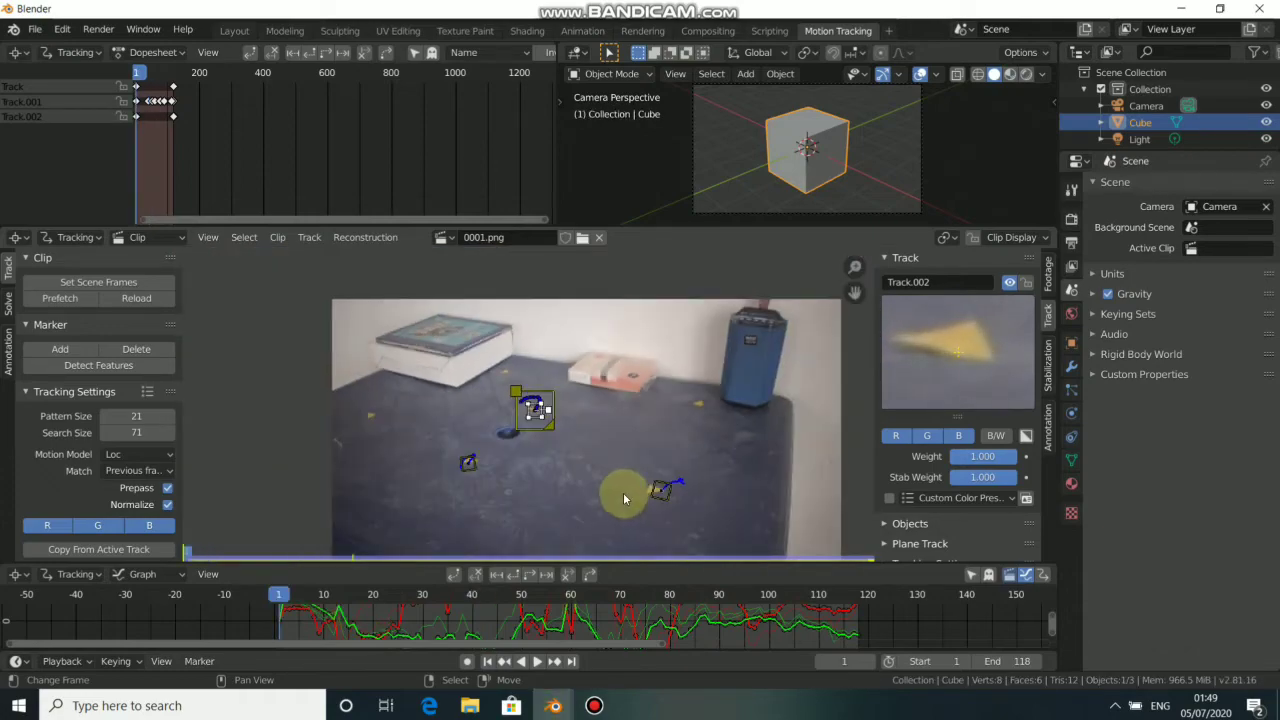
middle_drag(622, 495, 631, 453)
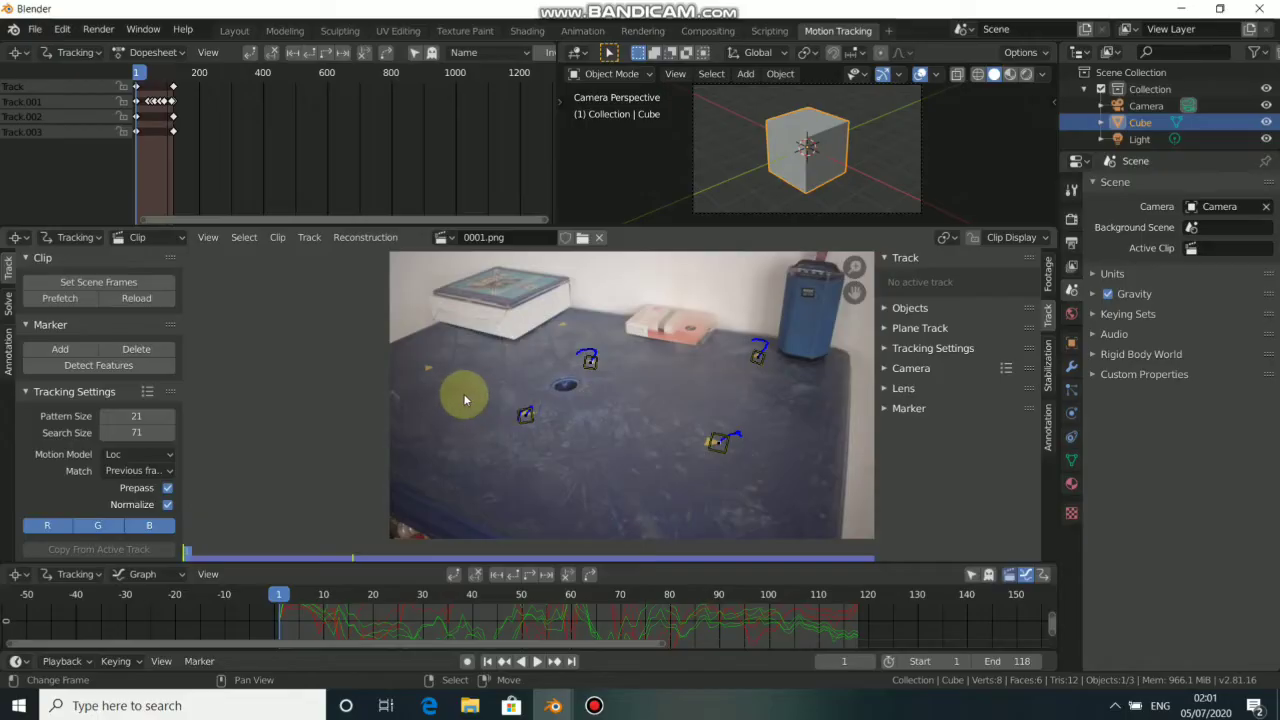
Step: Add a fifth marker at frame 1 on the yellow triangle near the footage's left edge, enlarging its search and pattern areas
scroll(464, 400, up, 4)
middle_drag(449, 417, 694, 466)
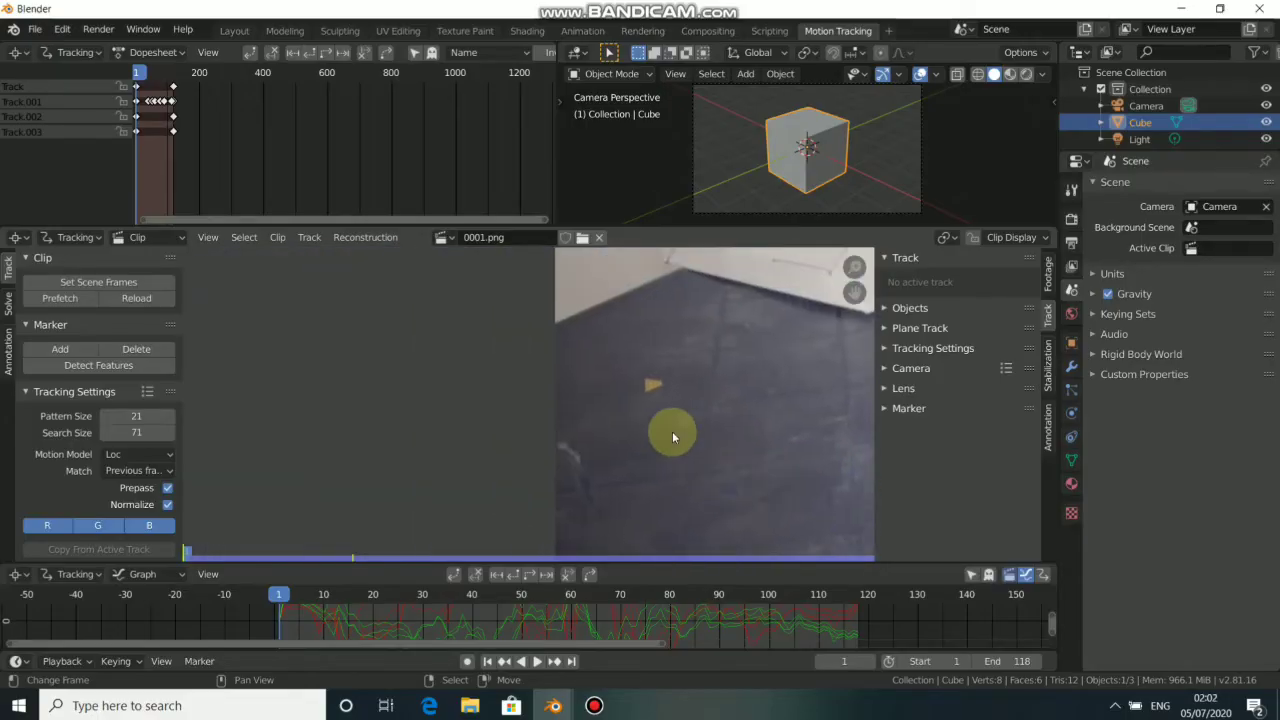
scroll(672, 431, up, 1)
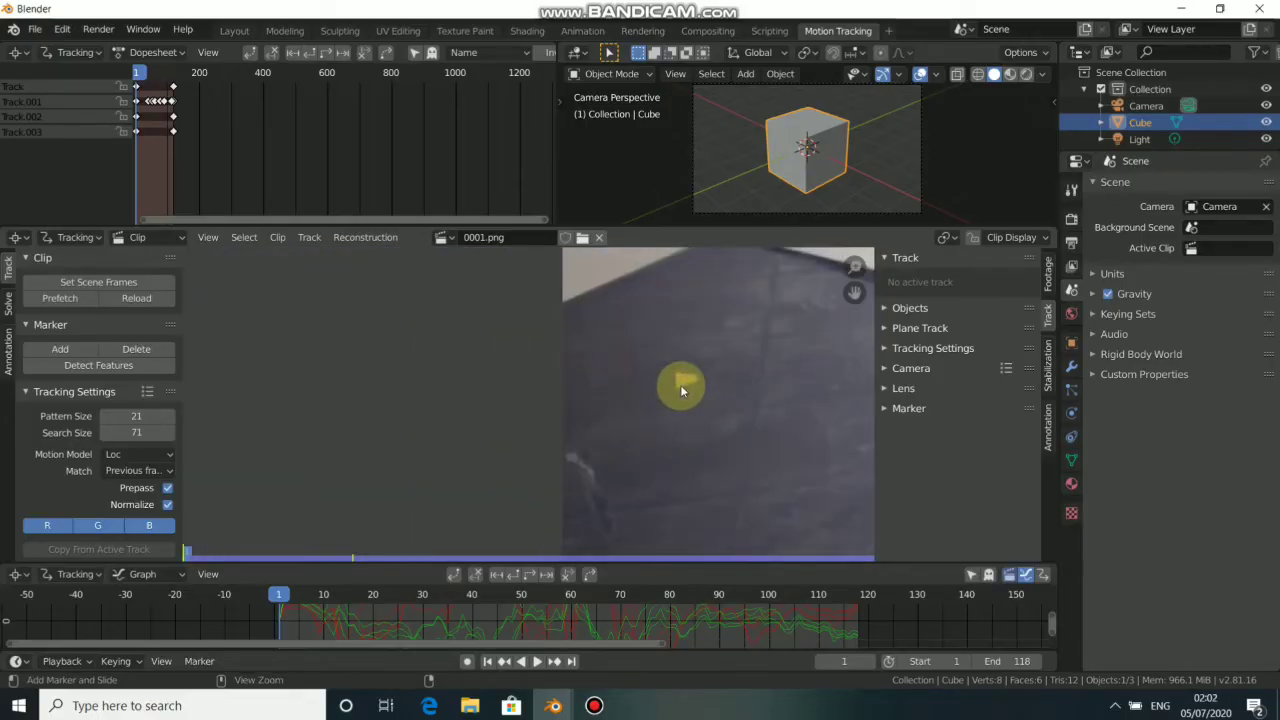
ctrl+click(680, 384)
drag(707, 413, 744, 450)
click(703, 391)
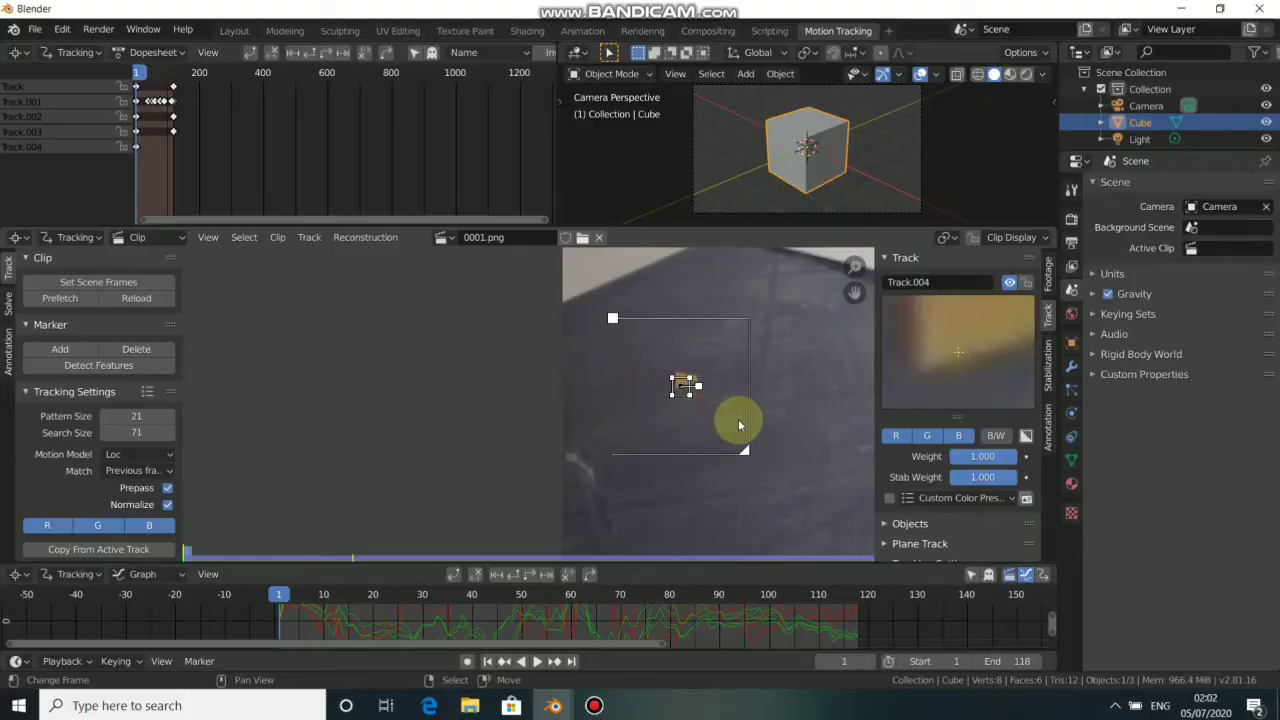
drag(700, 388, 715, 393)
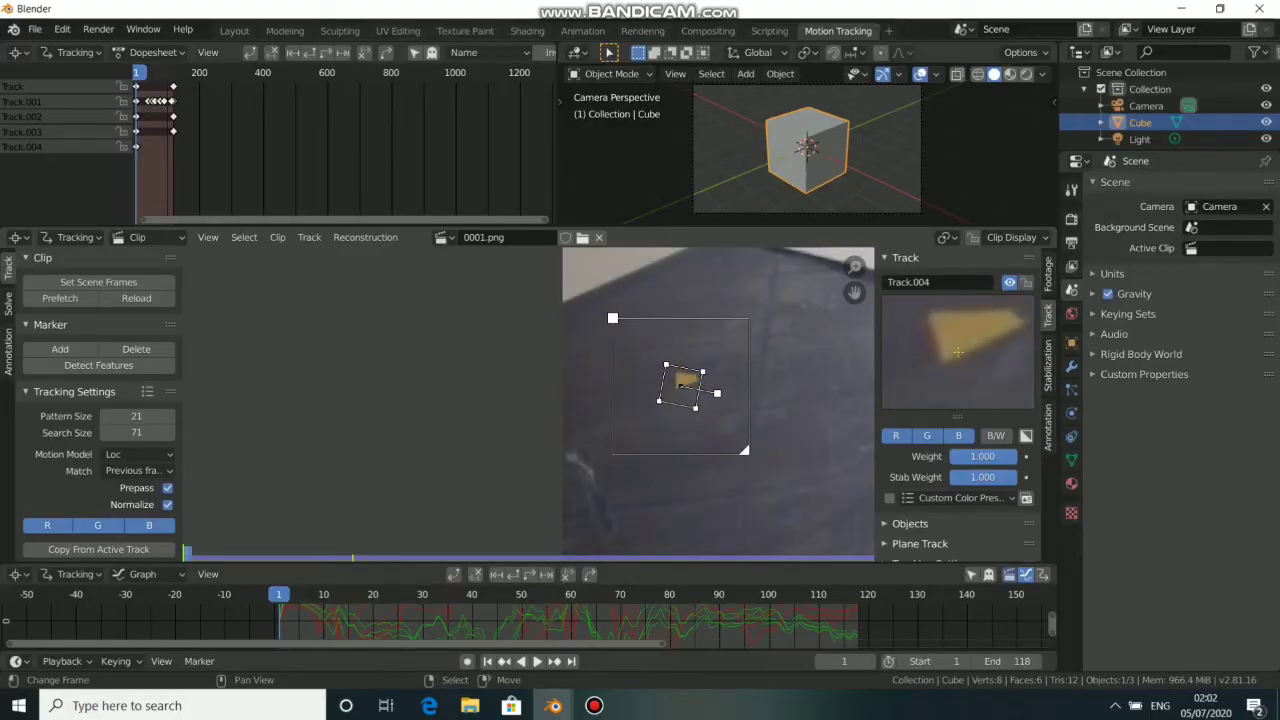
Step: Track the fifth marker forward in small increments from frame 1 to frame 18
click(555, 576)
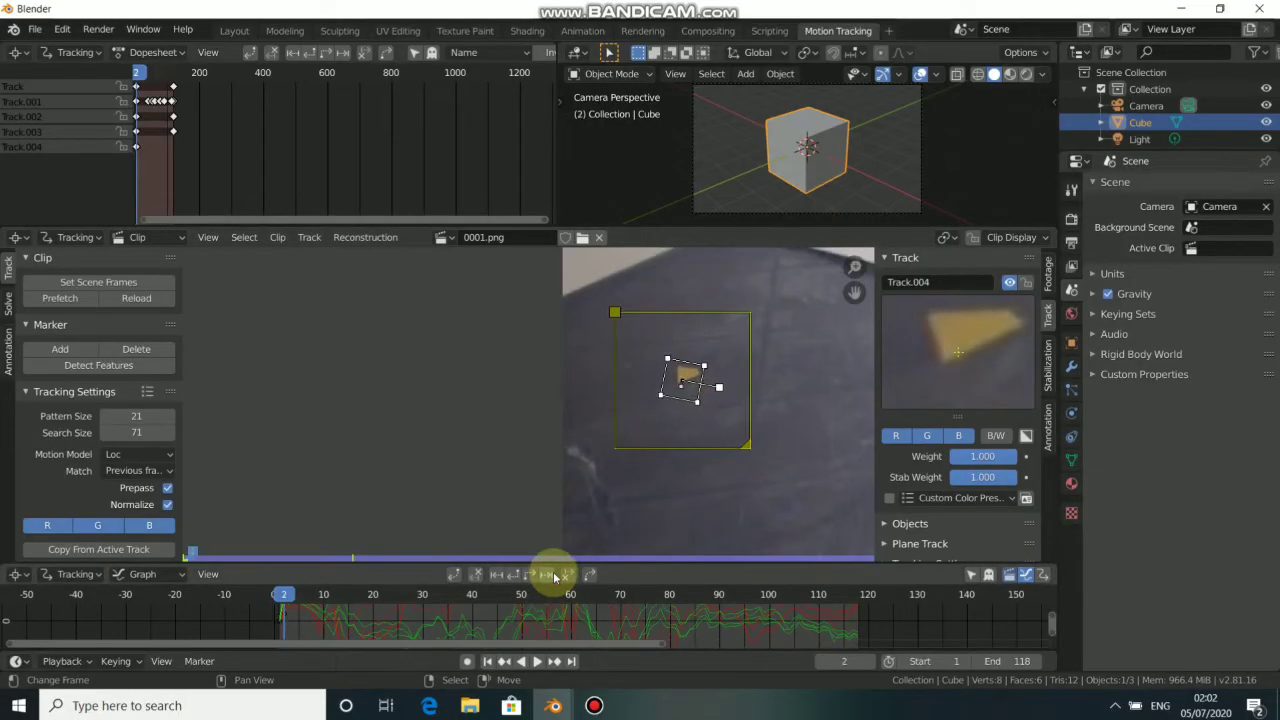
click(555, 576)
click(555, 576)
click(555, 576)
click(555, 576)
click(555, 576)
click(555, 576)
click(555, 576)
click(555, 576)
click(555, 576)
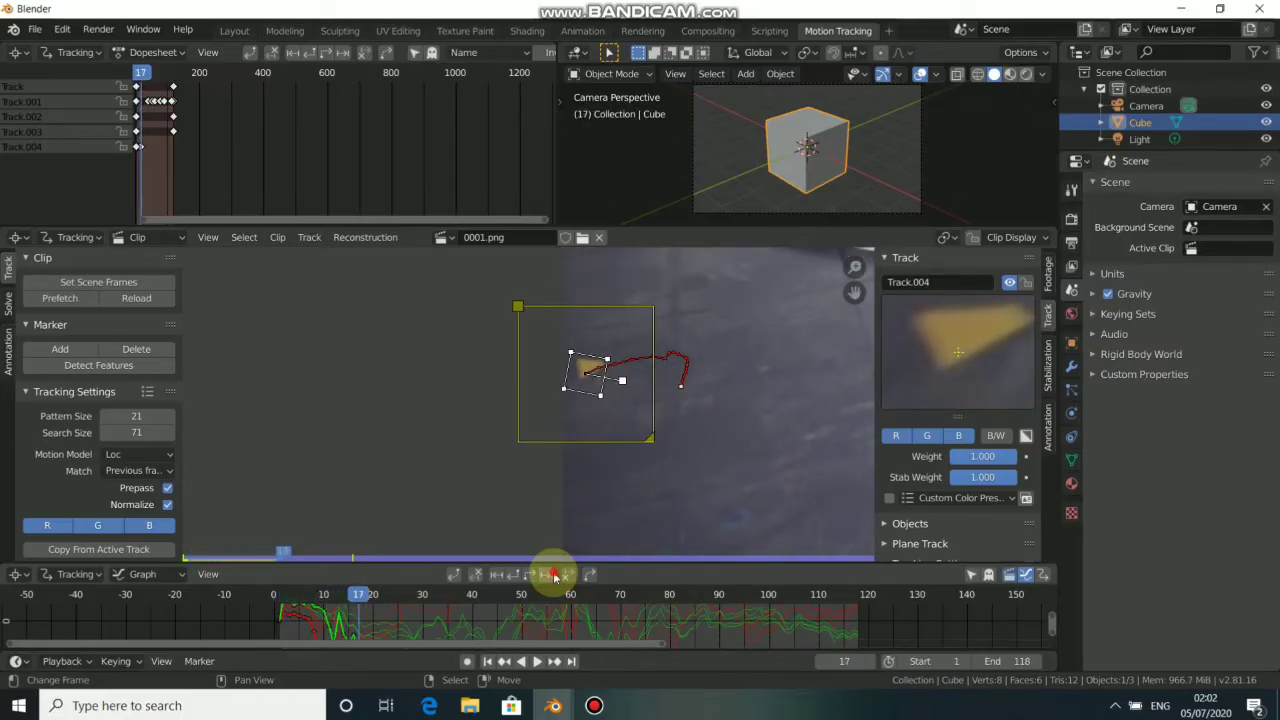
click(555, 576)
click(555, 576)
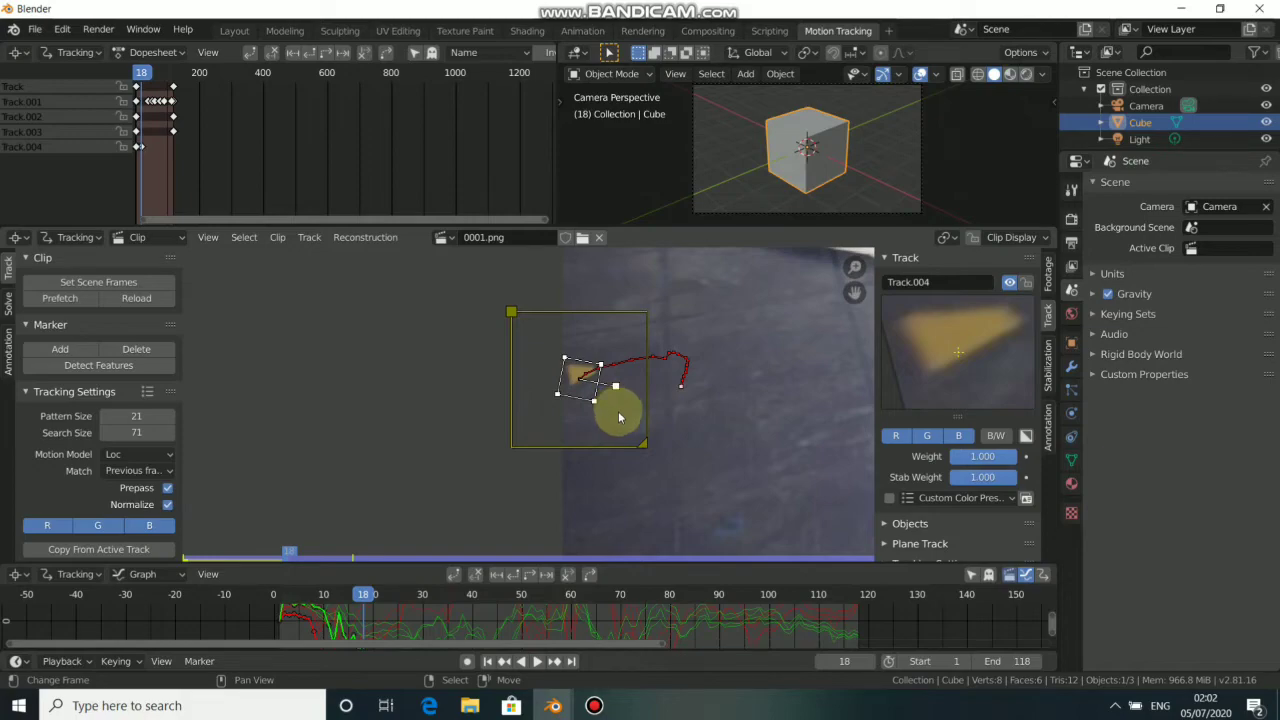
Step: At frame 47, move the fifth marker back onto its yellow triangle and track it forward to the last frame
key(space)
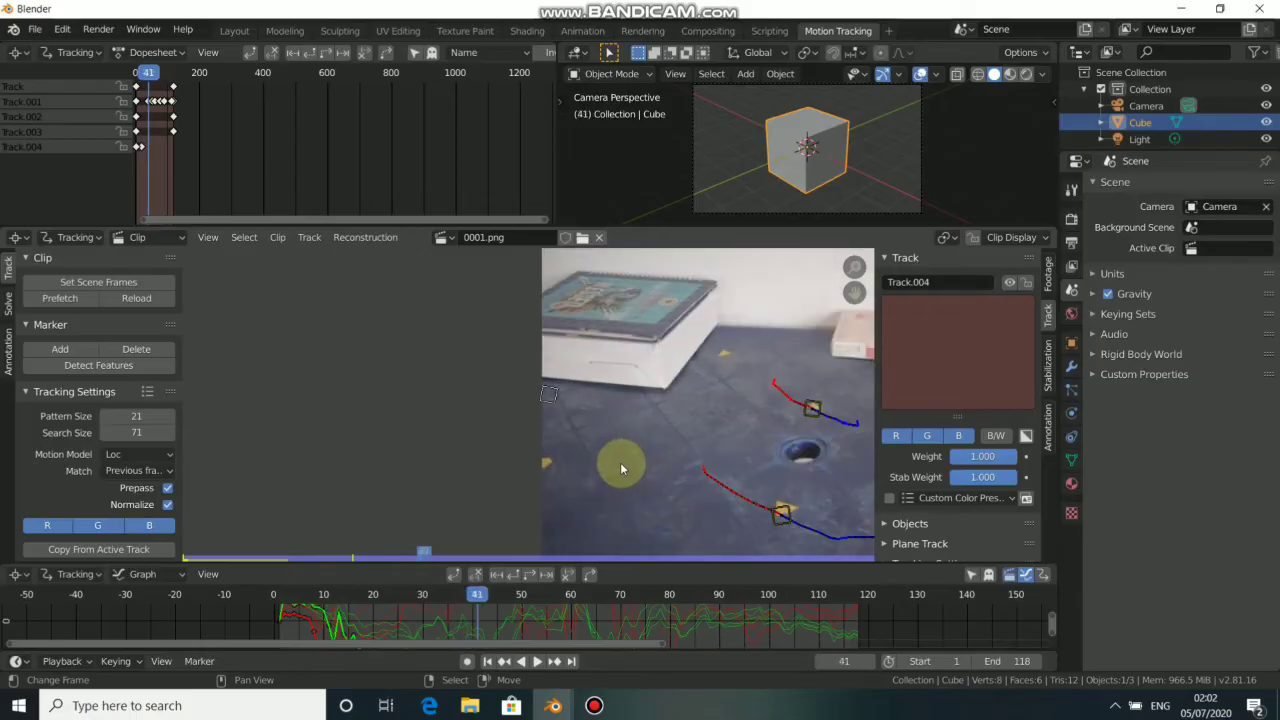
middle_drag(617, 462, 629, 400)
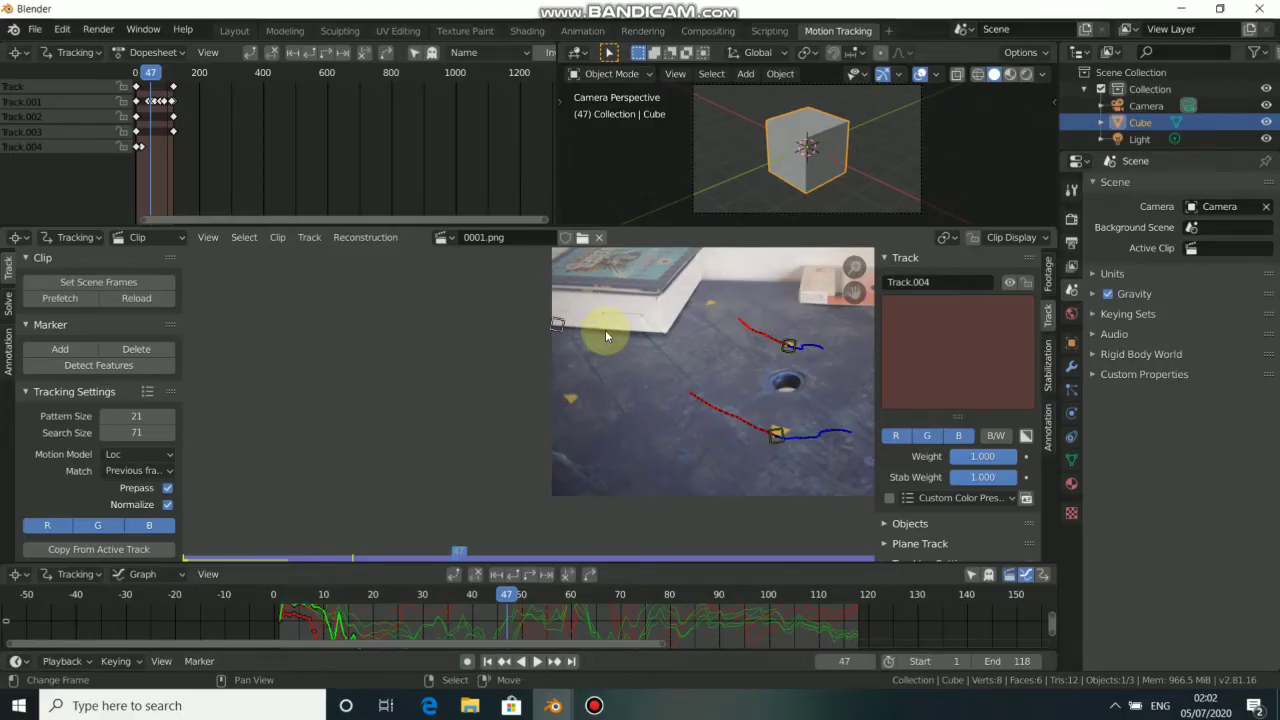
key(g)
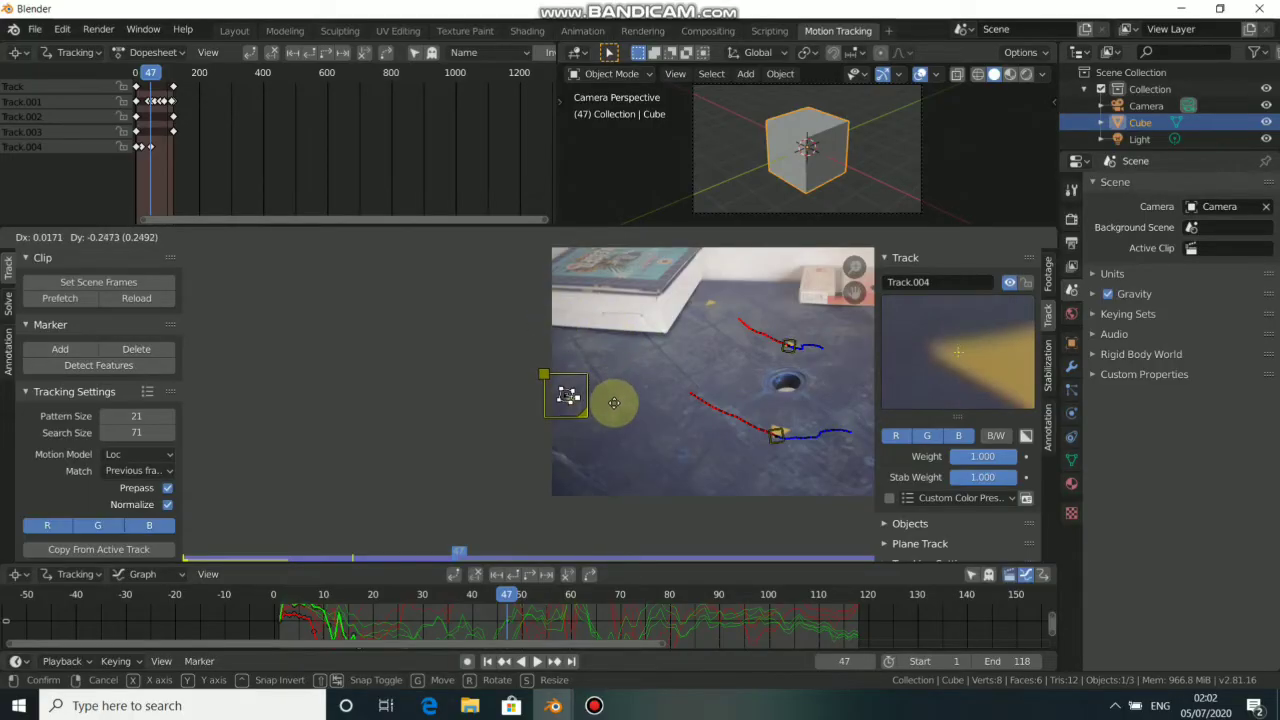
click(612, 404)
scroll(612, 410, up, 4)
middle_drag(628, 414, 542, 401)
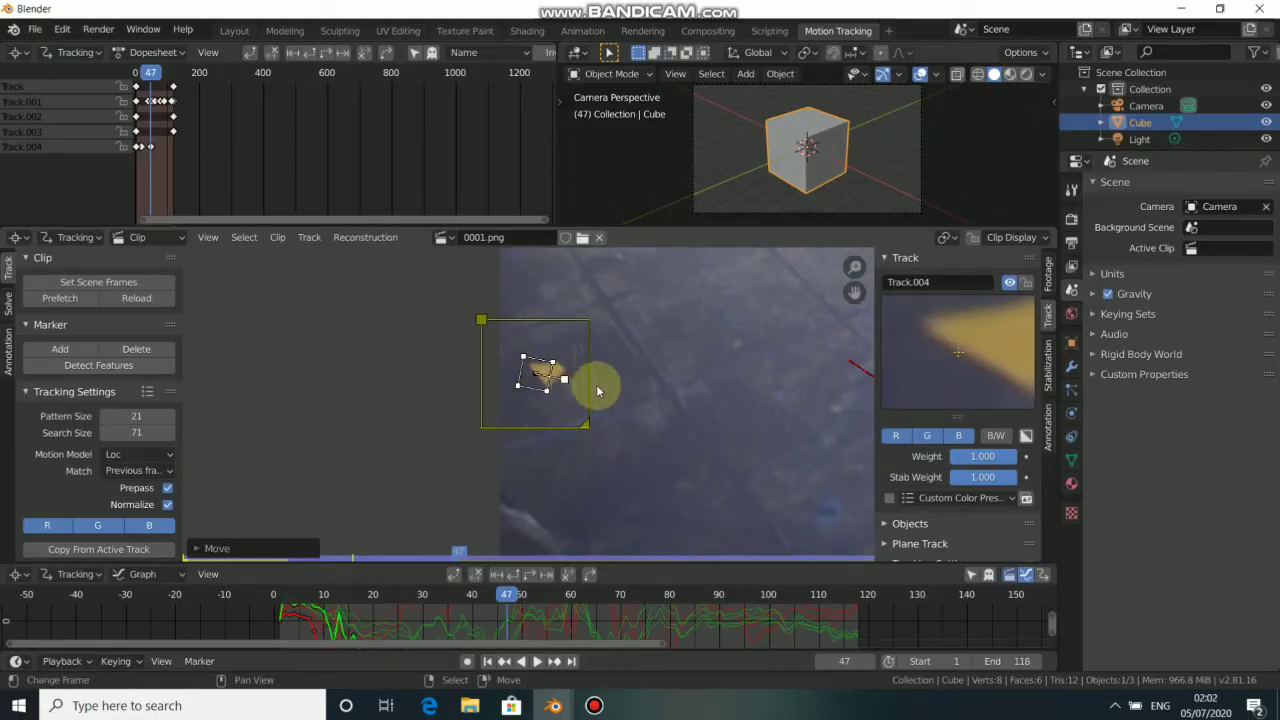
key(g)
click(604, 390)
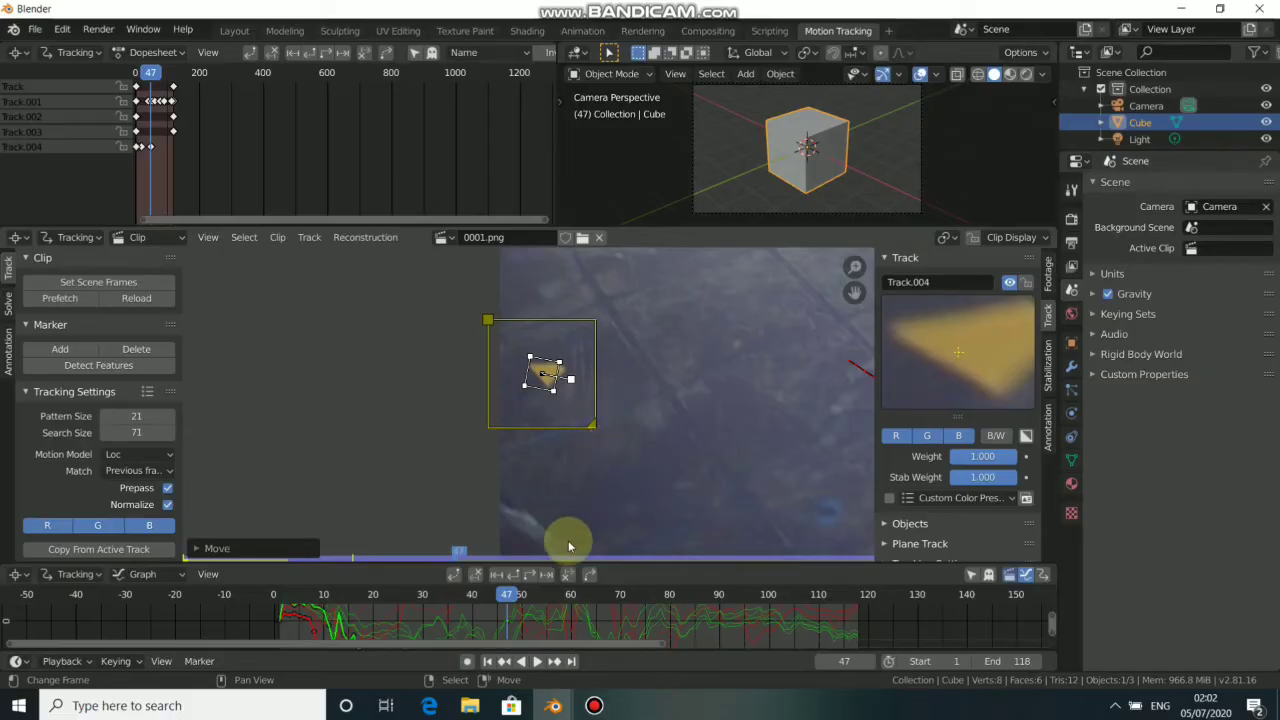
click(552, 578)
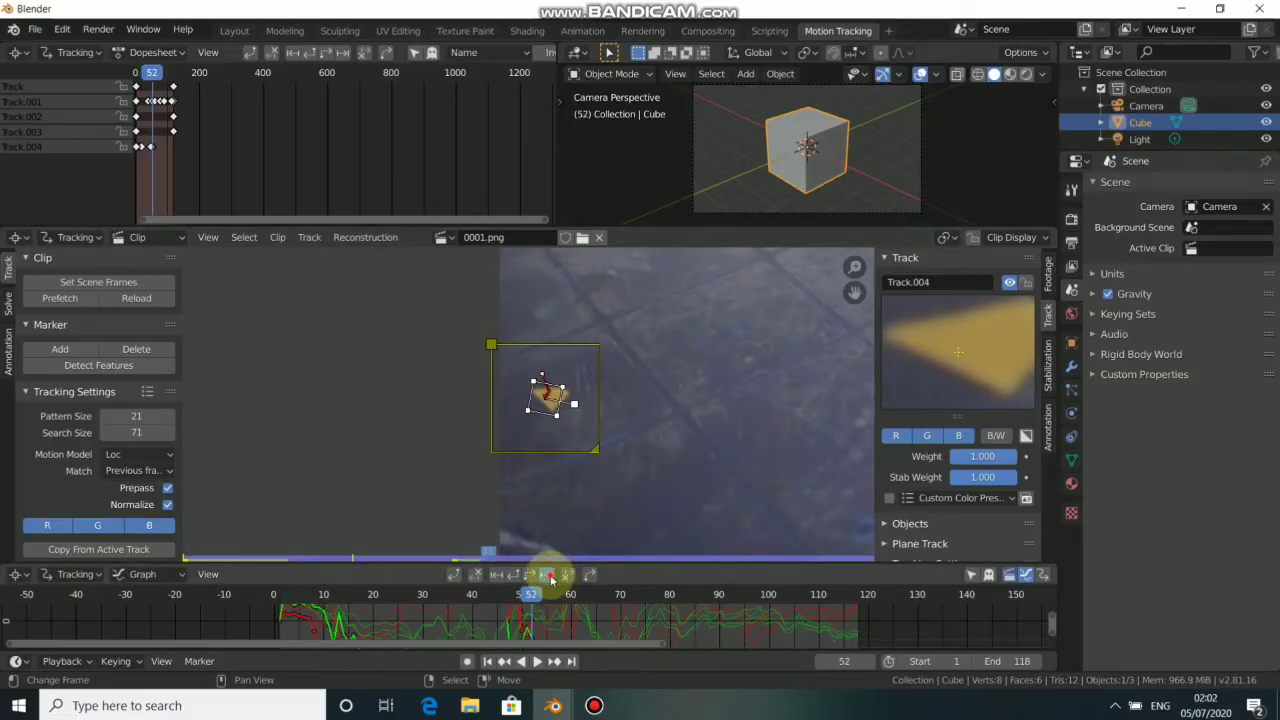
Step: From frame 1, add a marker at the corner of the blue speaker's label, enlarge its pattern area, and track it to frame 118
click(487, 661)
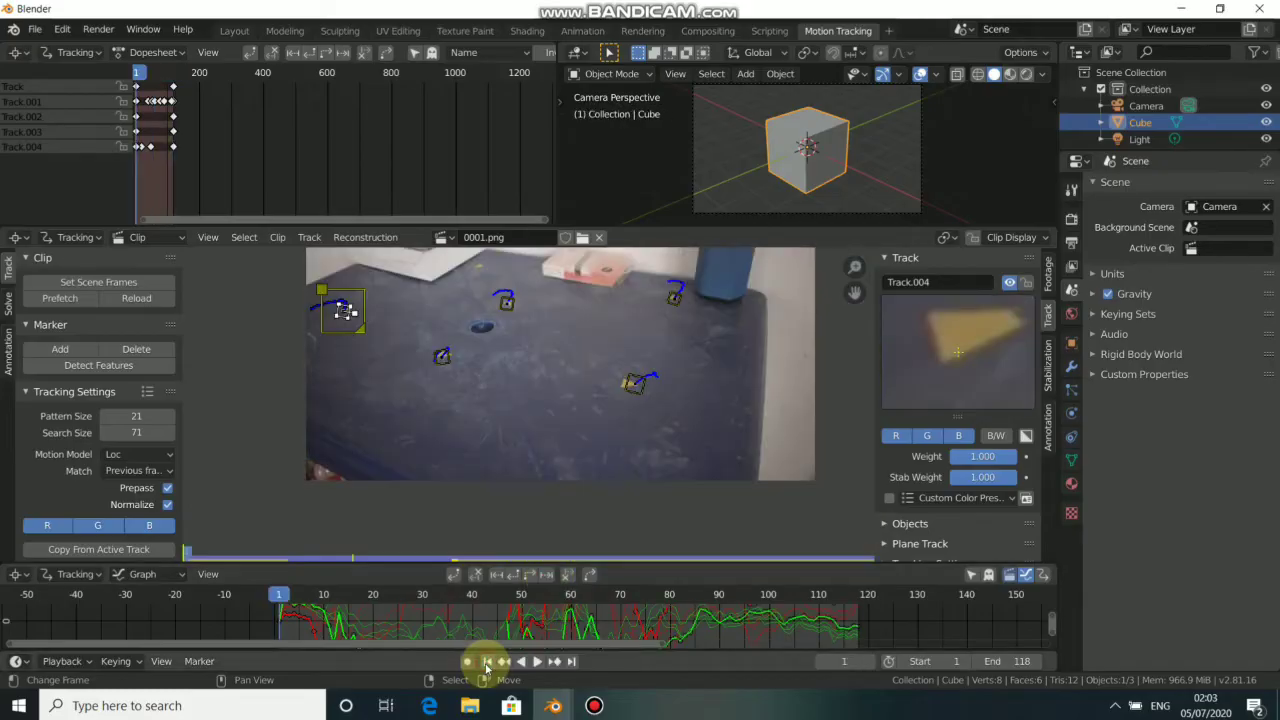
middle_drag(757, 357, 700, 395)
scroll(700, 395, up, 5)
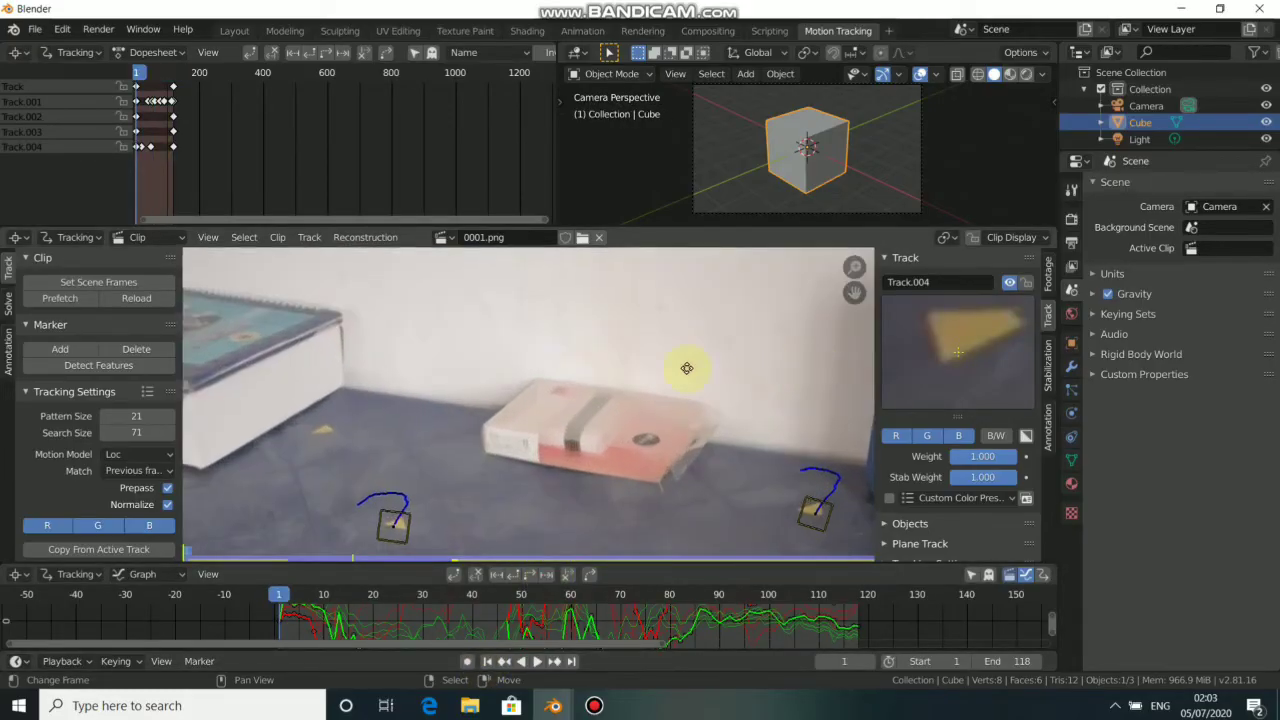
middle_drag(760, 366, 465, 377)
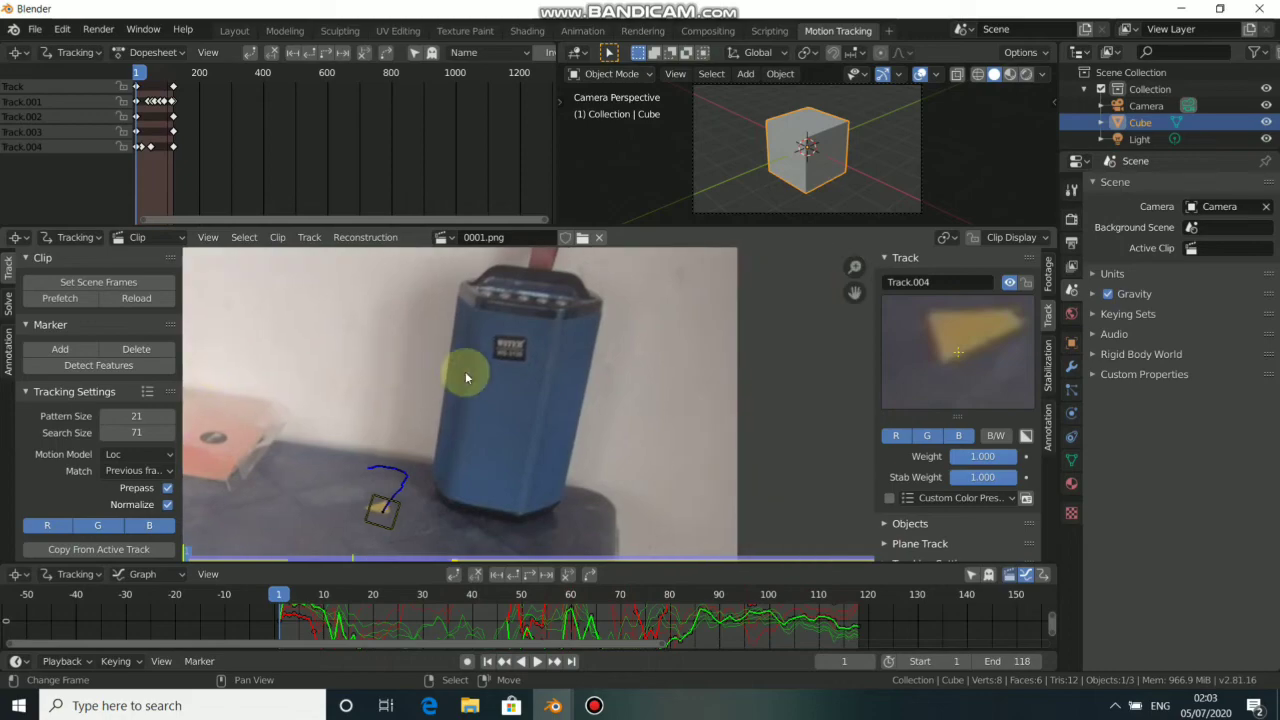
ctrl+click(525, 344)
mouse_move(534, 342)
mouse_down()
mouse_move(560, 371)
mouse_move(560, 341)
mouse_up()
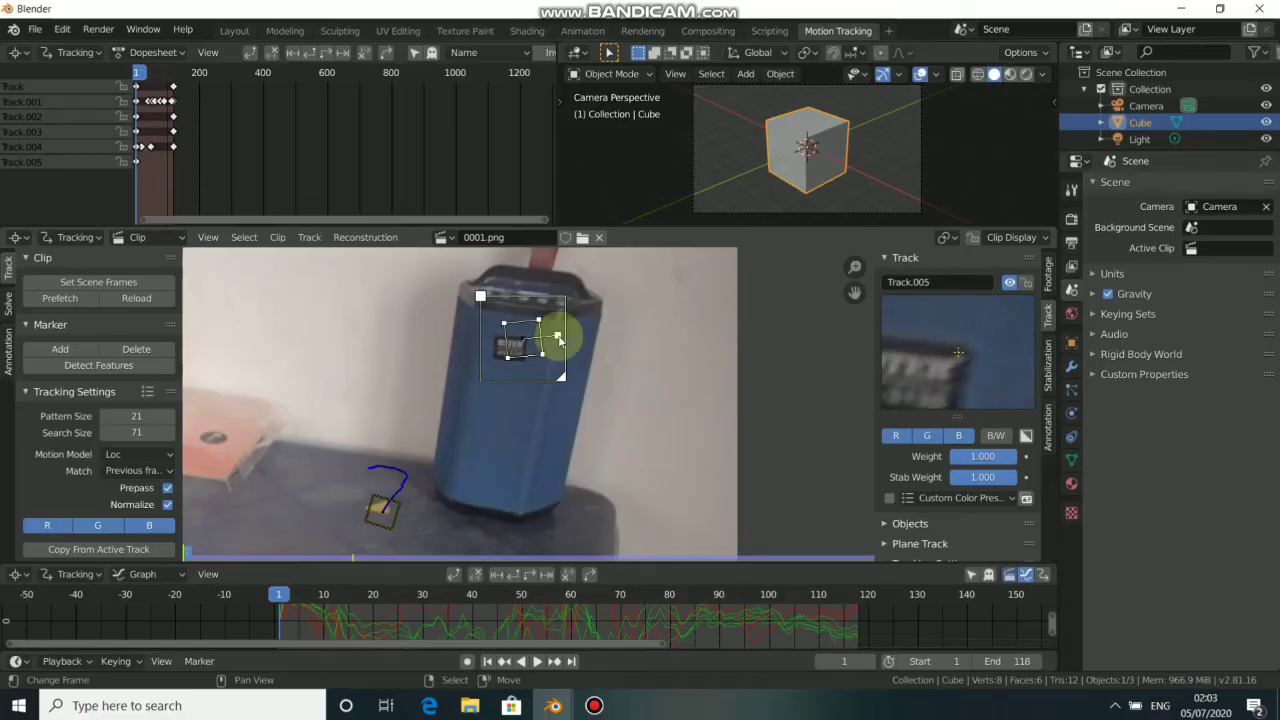
click(533, 577)
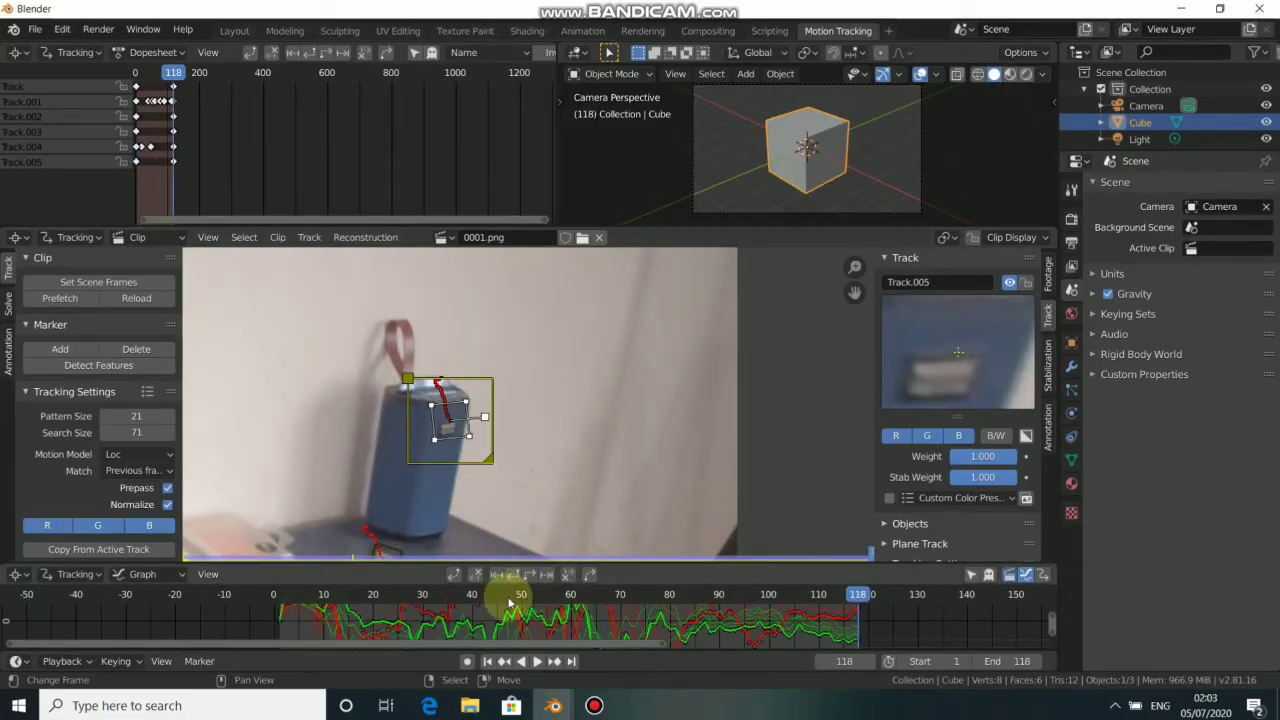
Step: Back at frame 1, add a seventh marker on the crease corner of the white box's side, enlarging its search and pattern areas
click(487, 661)
middle_drag(355, 448, 500, 401)
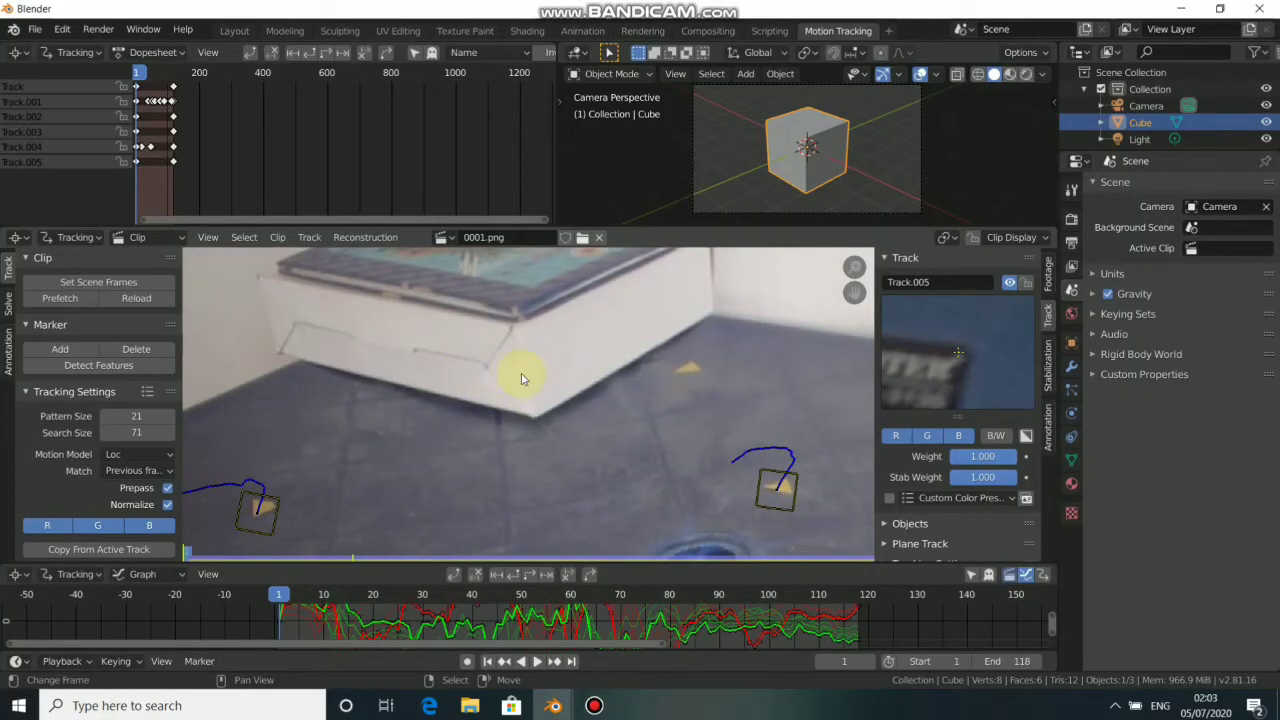
scroll(512, 375, up, 5)
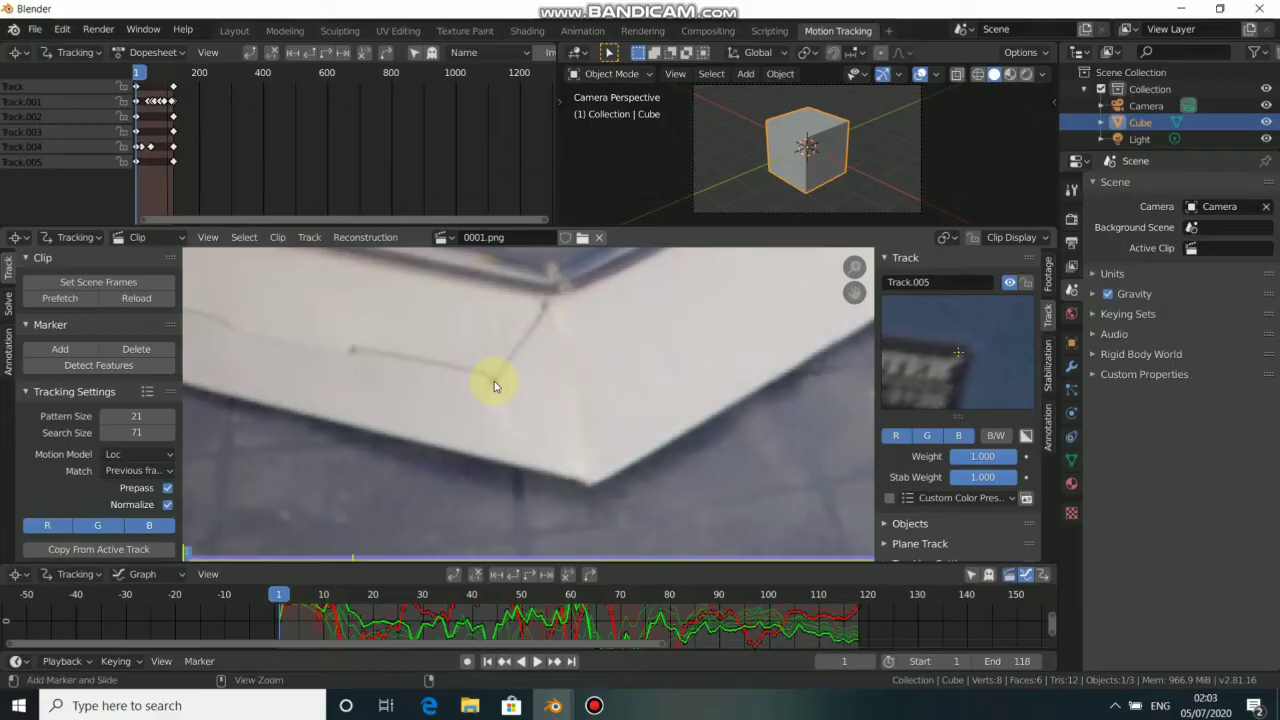
ctrl+click(494, 381)
drag(545, 437, 576, 465)
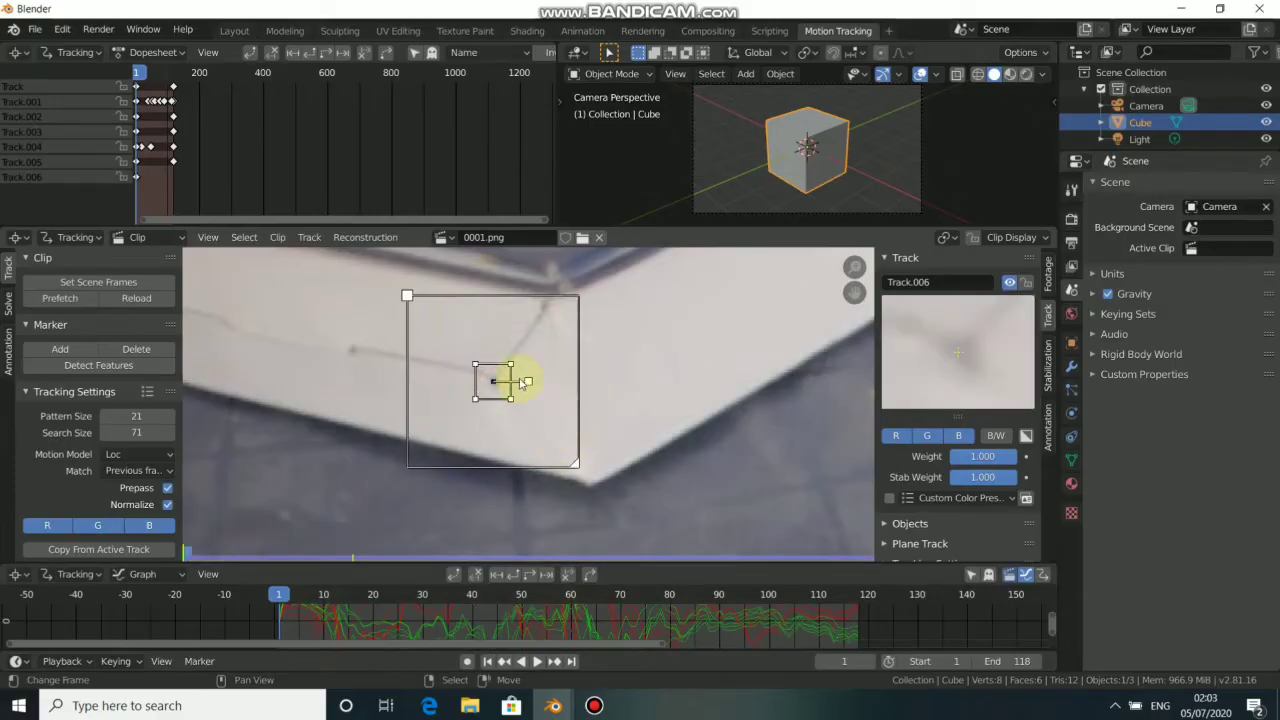
drag(536, 375, 554, 393)
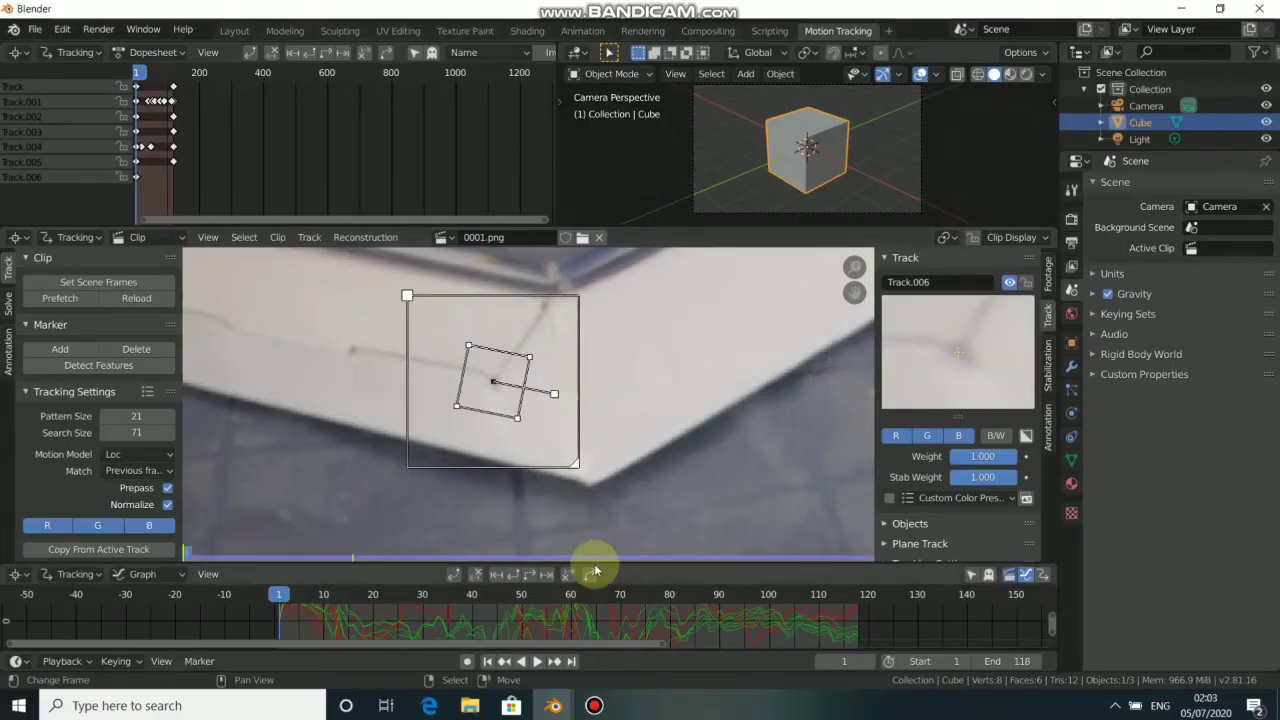
Step: Track the white box marker forward to frame 118 and inspect its position there
click(531, 572)
scroll(631, 470, down, 3)
scroll(680, 370, up, 5)
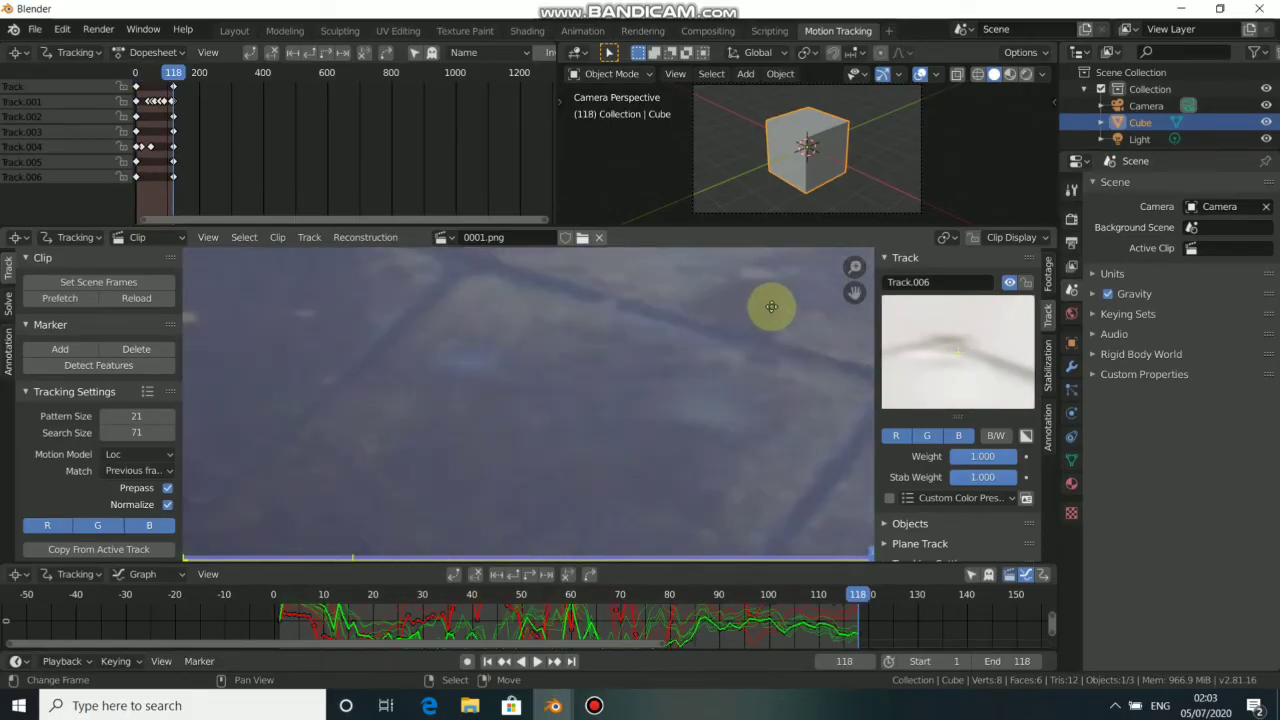
scroll(348, 490, up, 3)
scroll(348, 490, down, 4)
scroll(391, 214, down, 4)
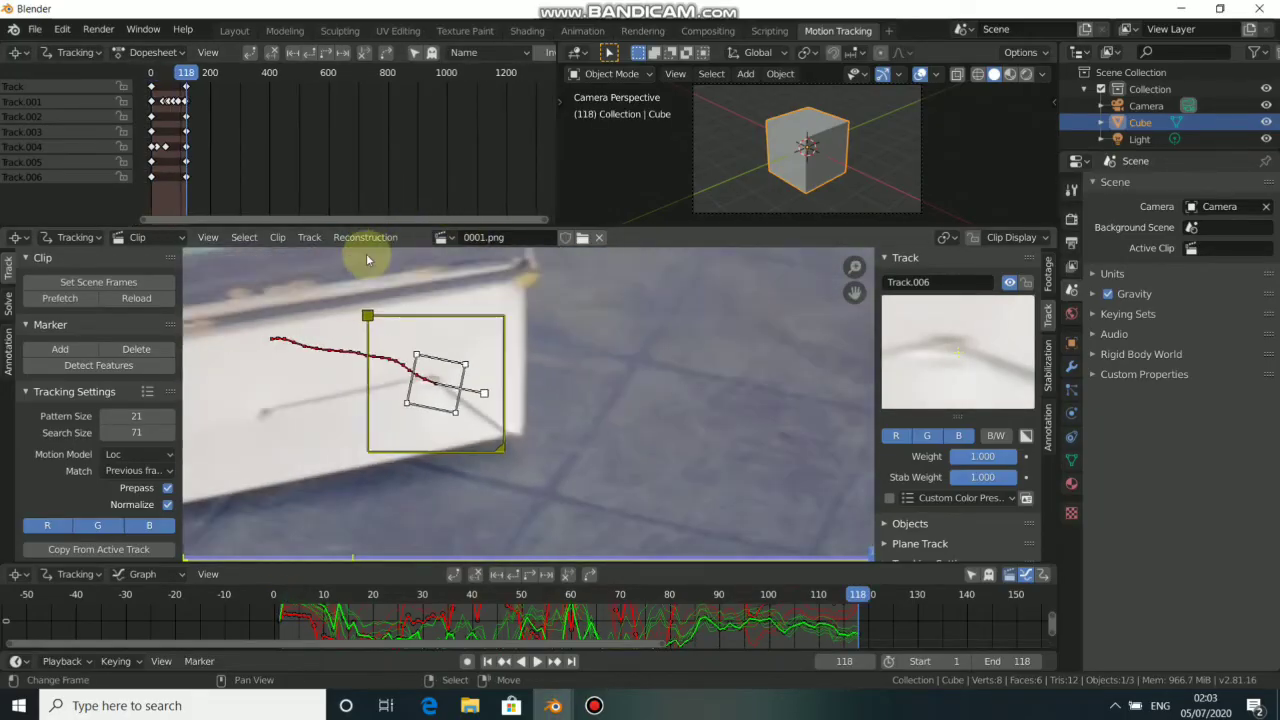
Step: At frame 118, add an eighth marker on the dark spot at the end of the small red-and-white box, enlarging its search and pattern areas
scroll(369, 271, down, 4)
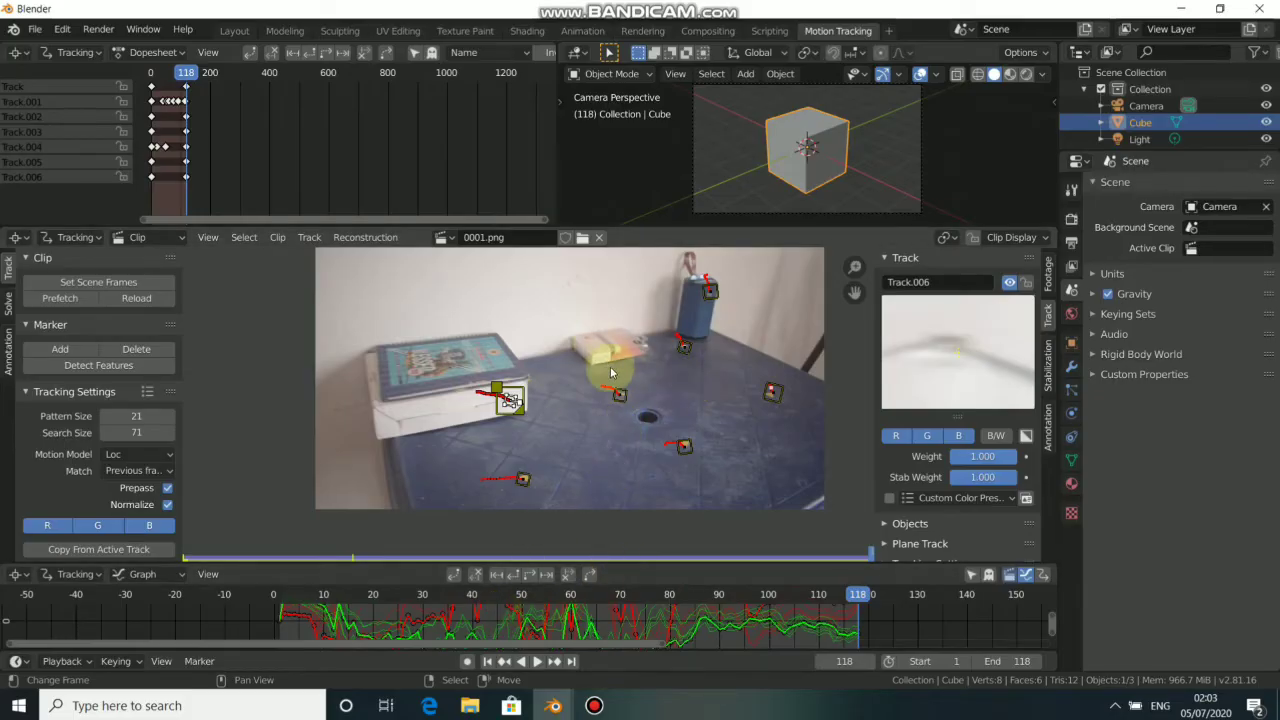
scroll(620, 366, up, 4)
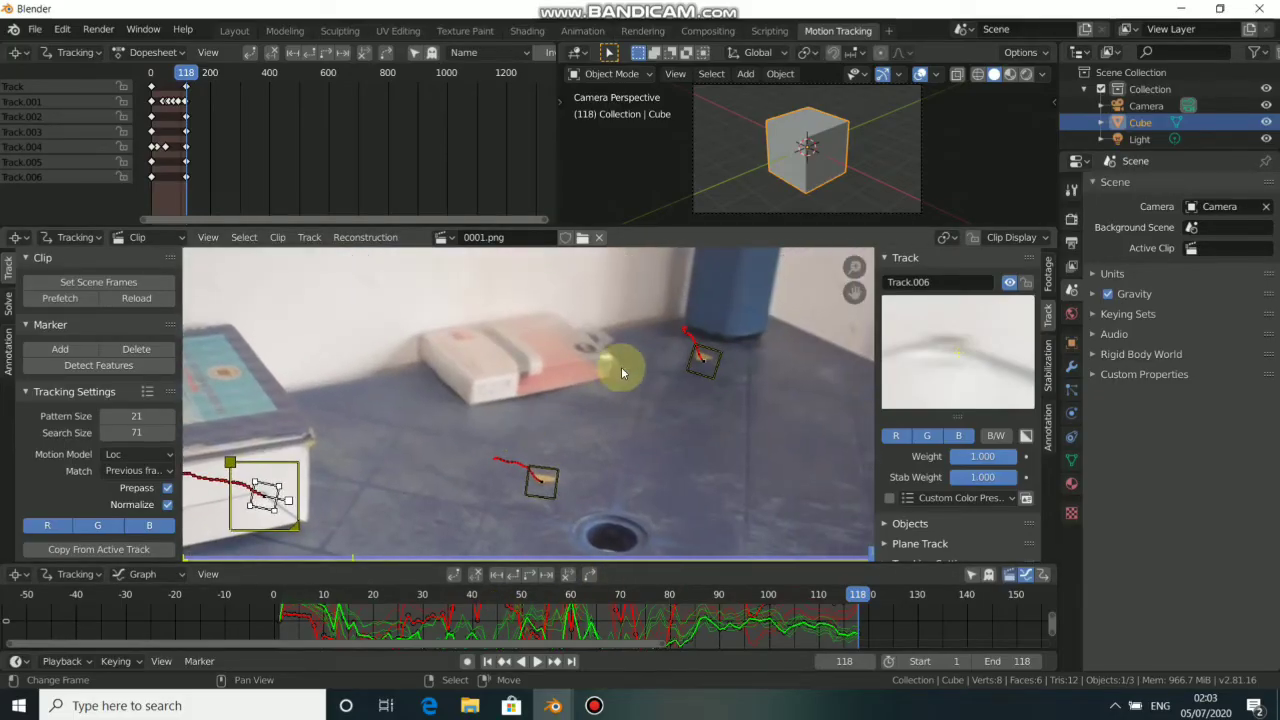
scroll(618, 371, up, 2)
middle_drag(669, 353, 560, 412)
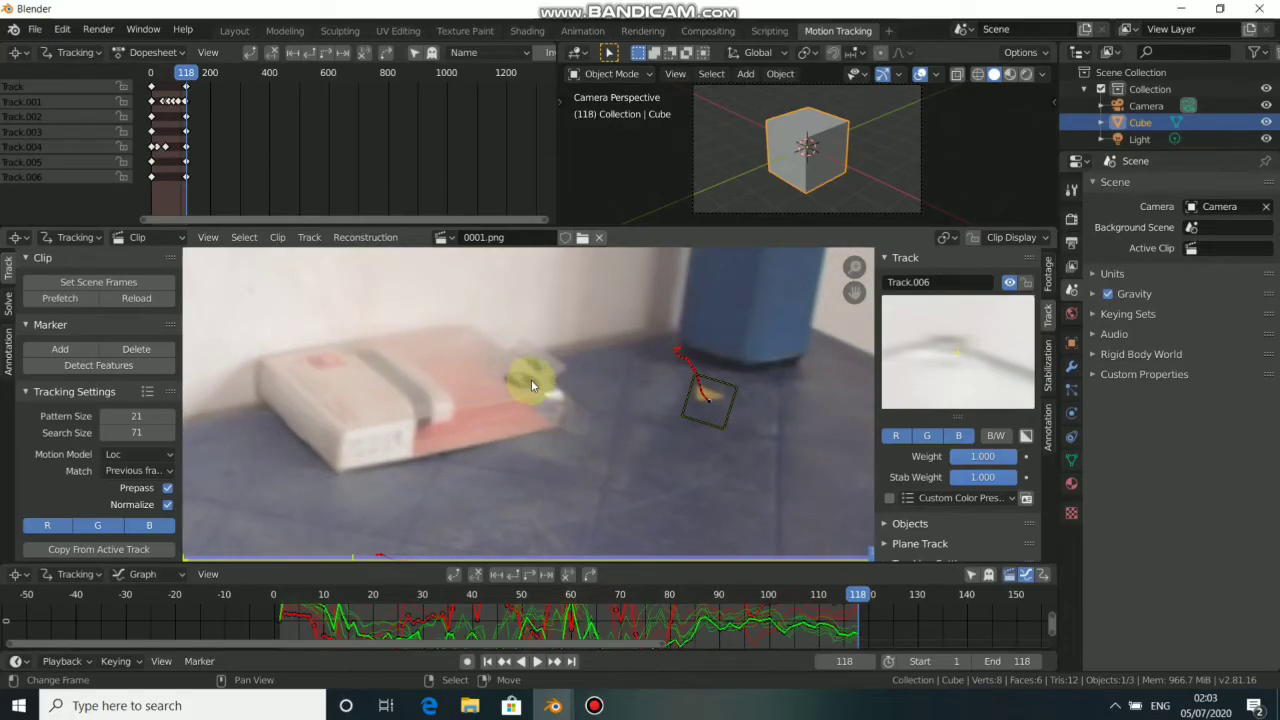
ctrl+click(525, 382)
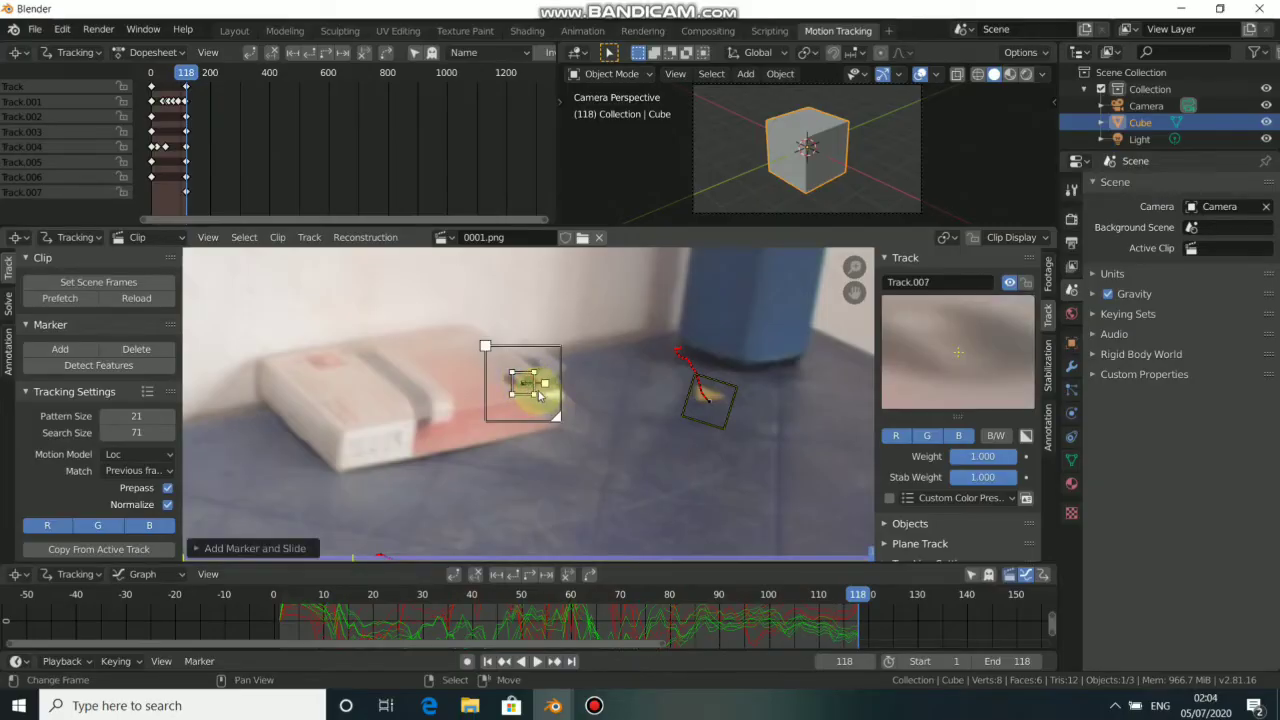
click(530, 400)
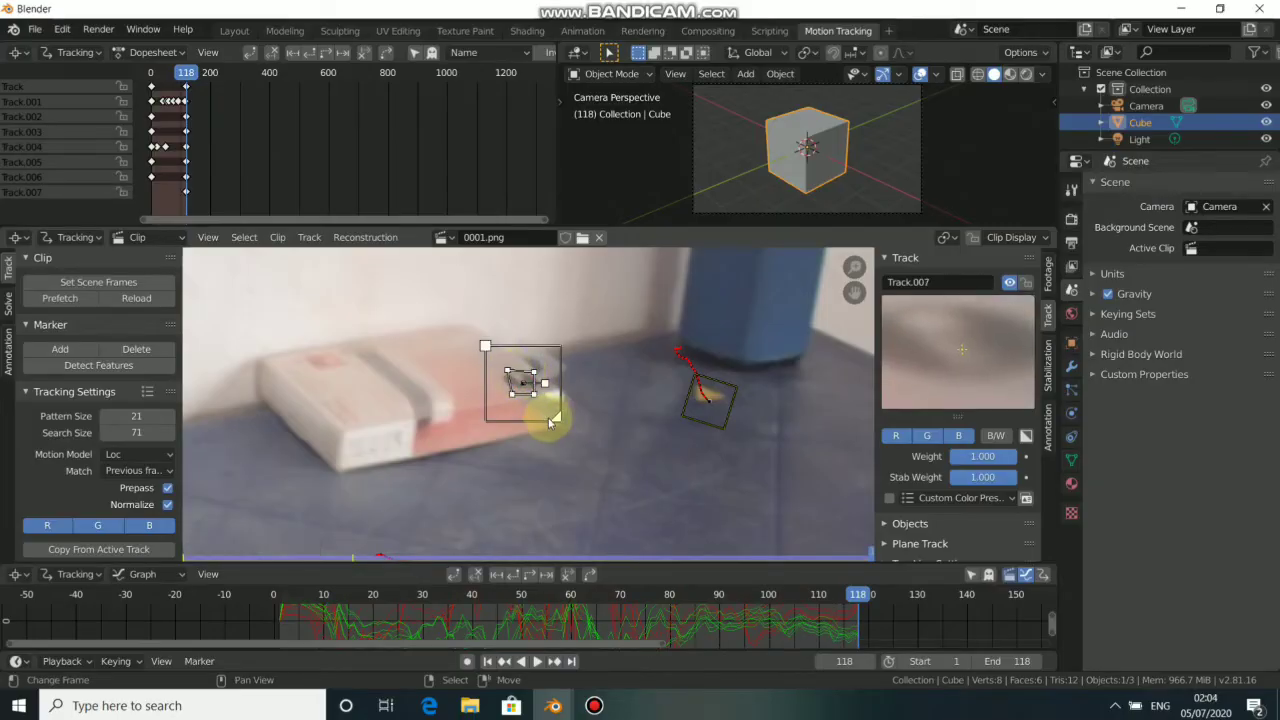
drag(485, 346, 464, 319)
drag(545, 383, 553, 382)
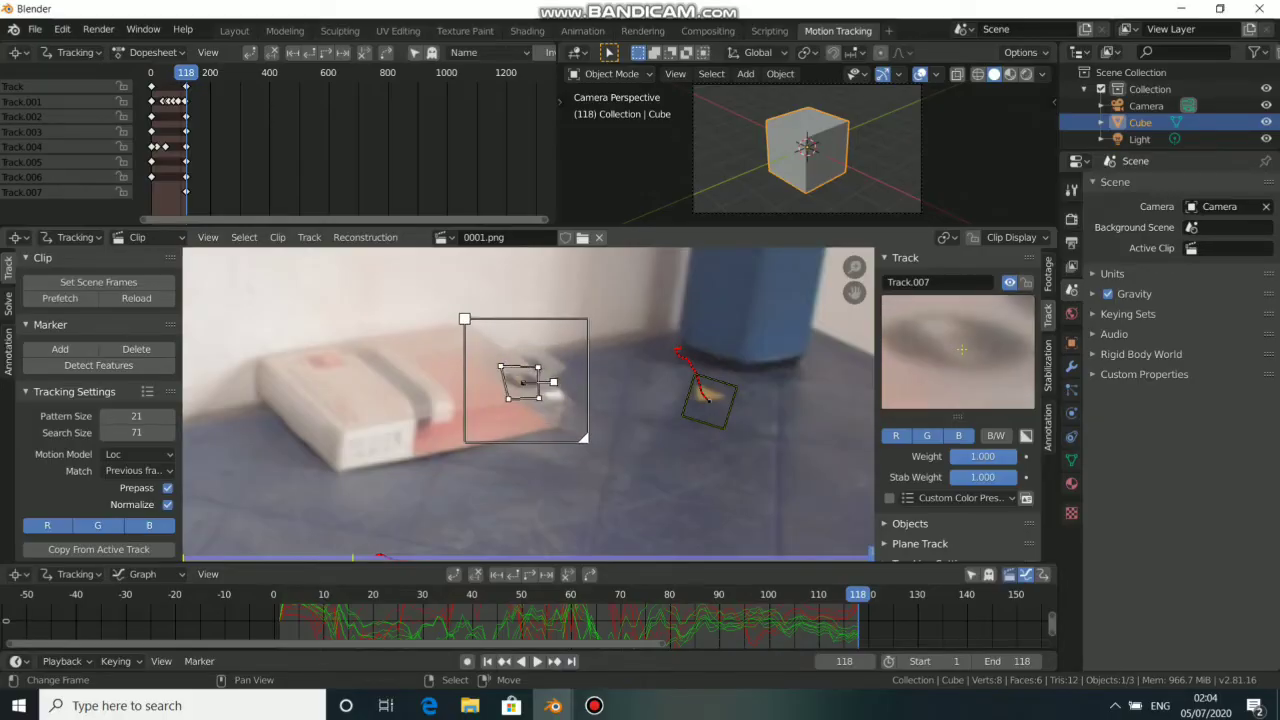
click(527, 393)
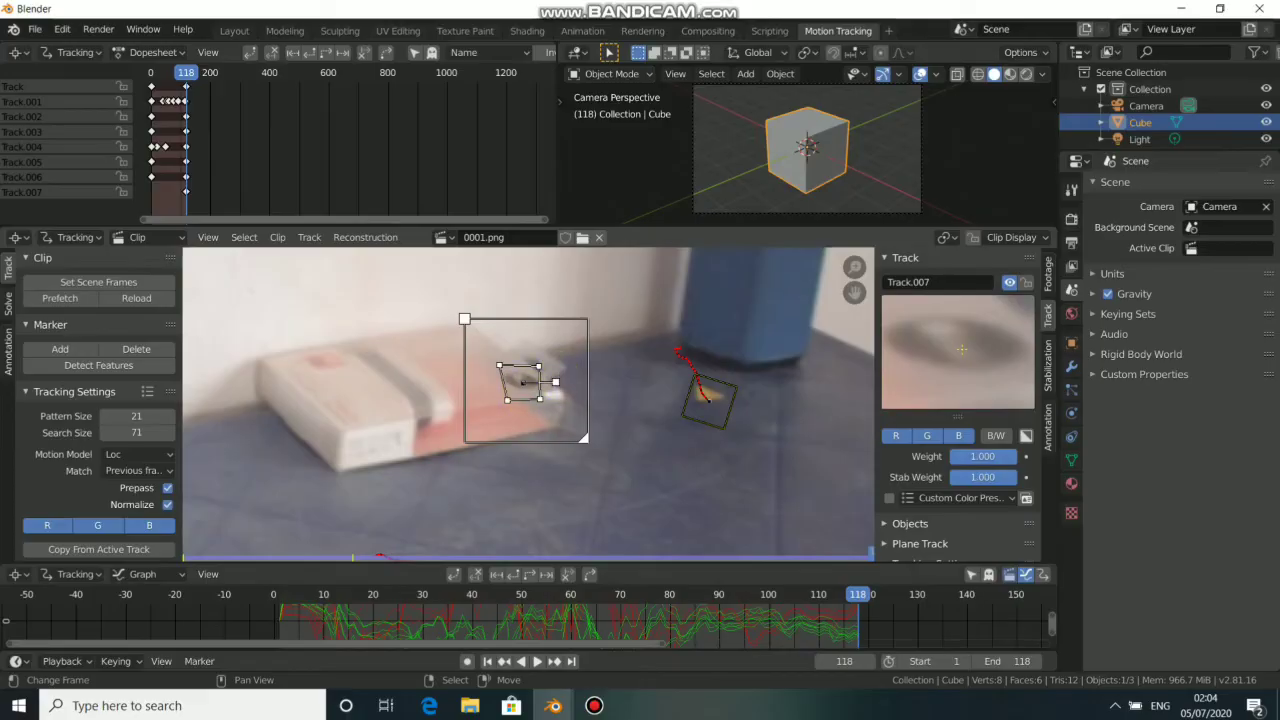
drag(527, 393, 524, 391)
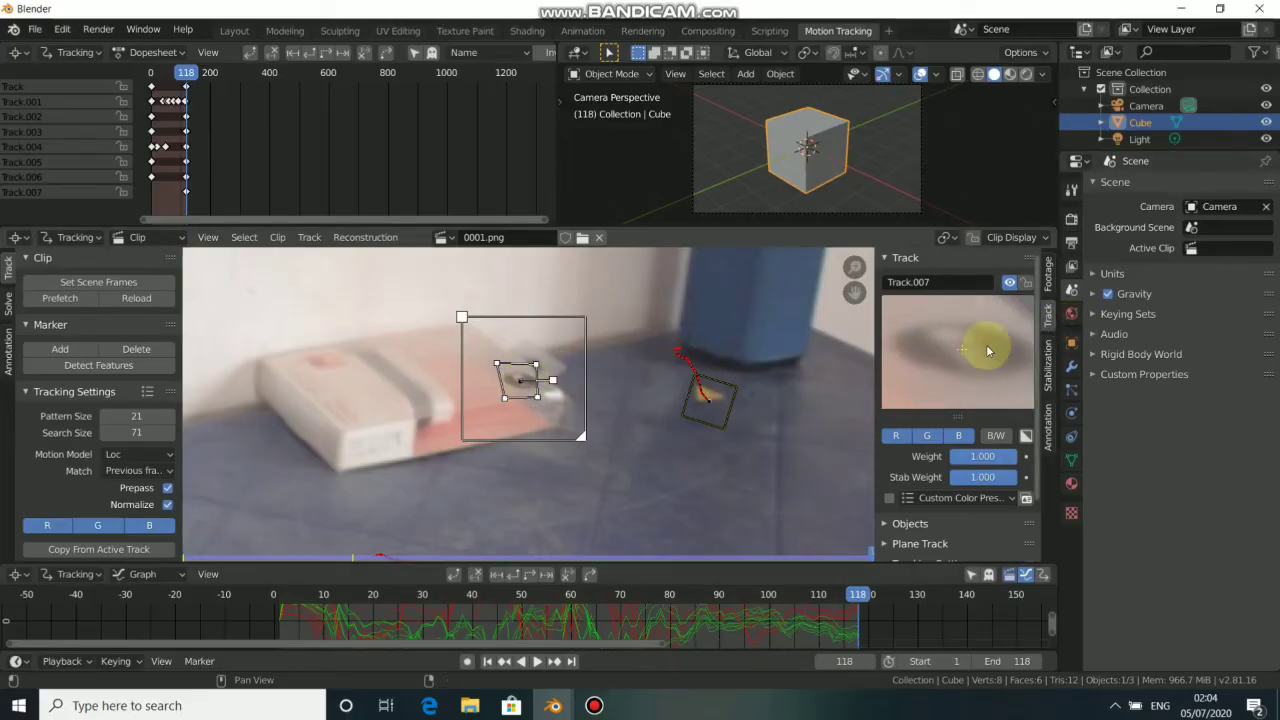
Step: Set the new marker's motion model to Affine and track it backward from frame 118
scroll(910, 430, down, 3)
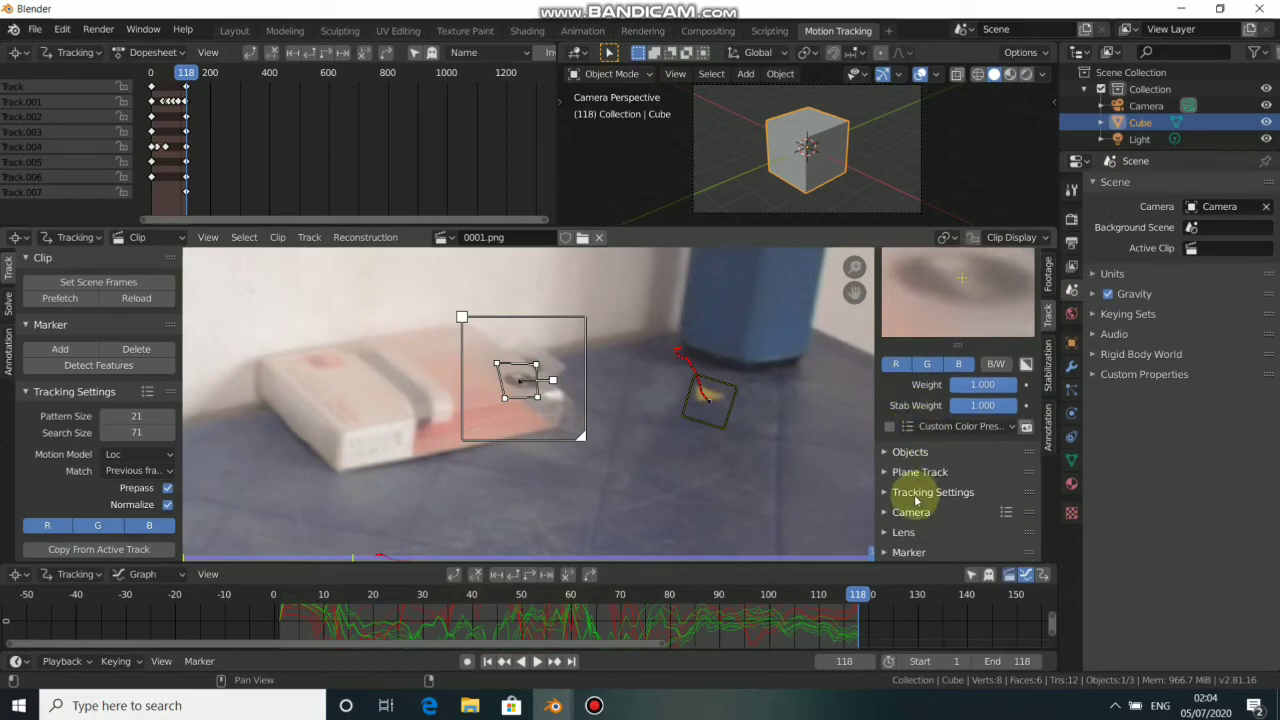
click(890, 492)
scroll(905, 490, down, 4)
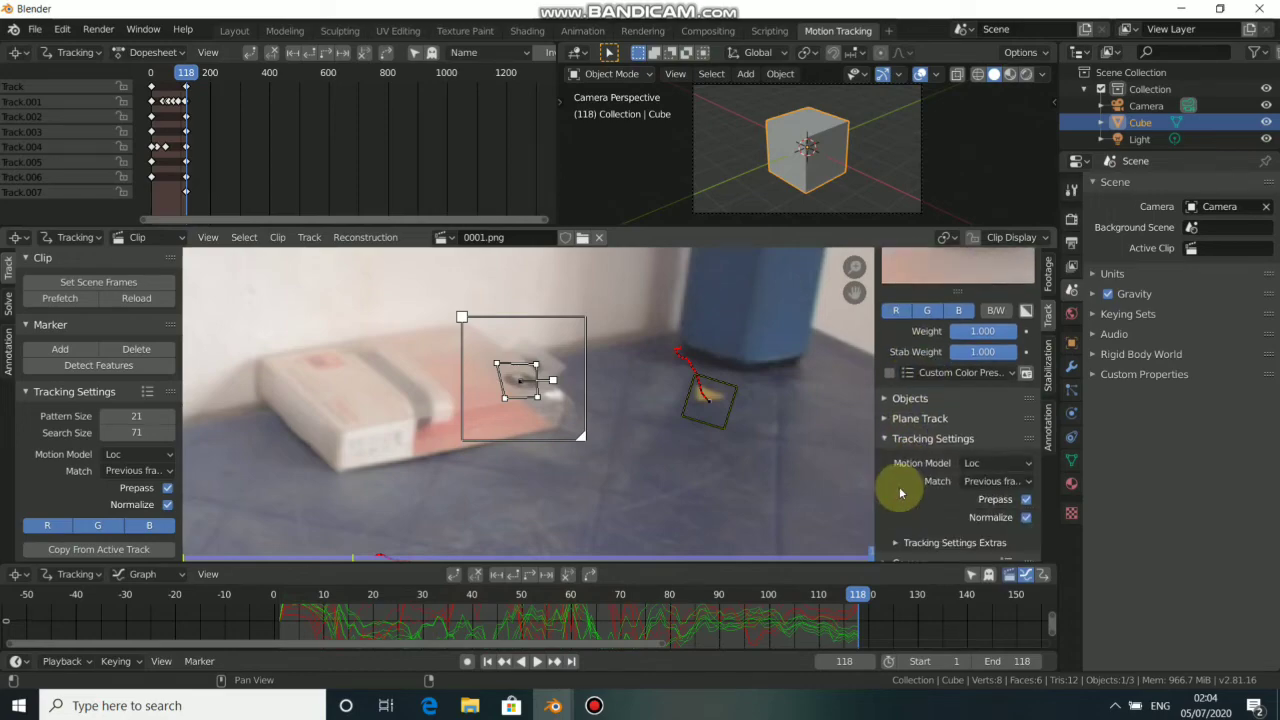
click(988, 414)
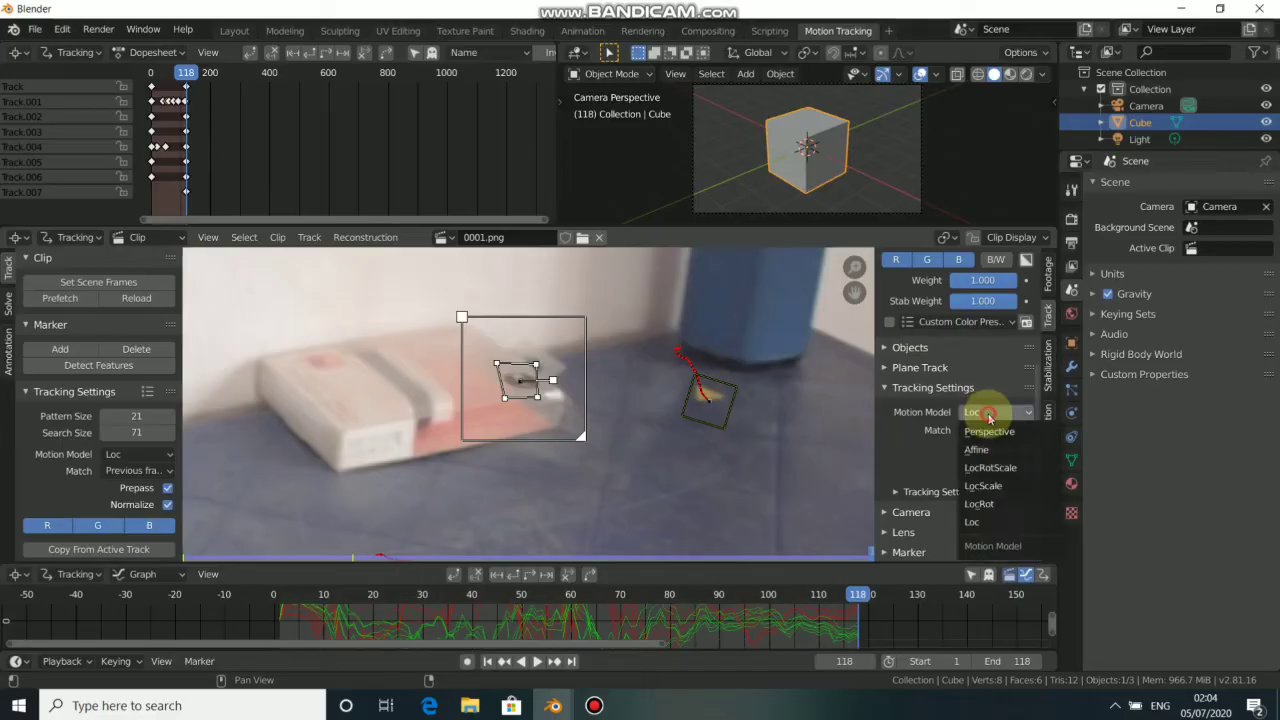
click(987, 455)
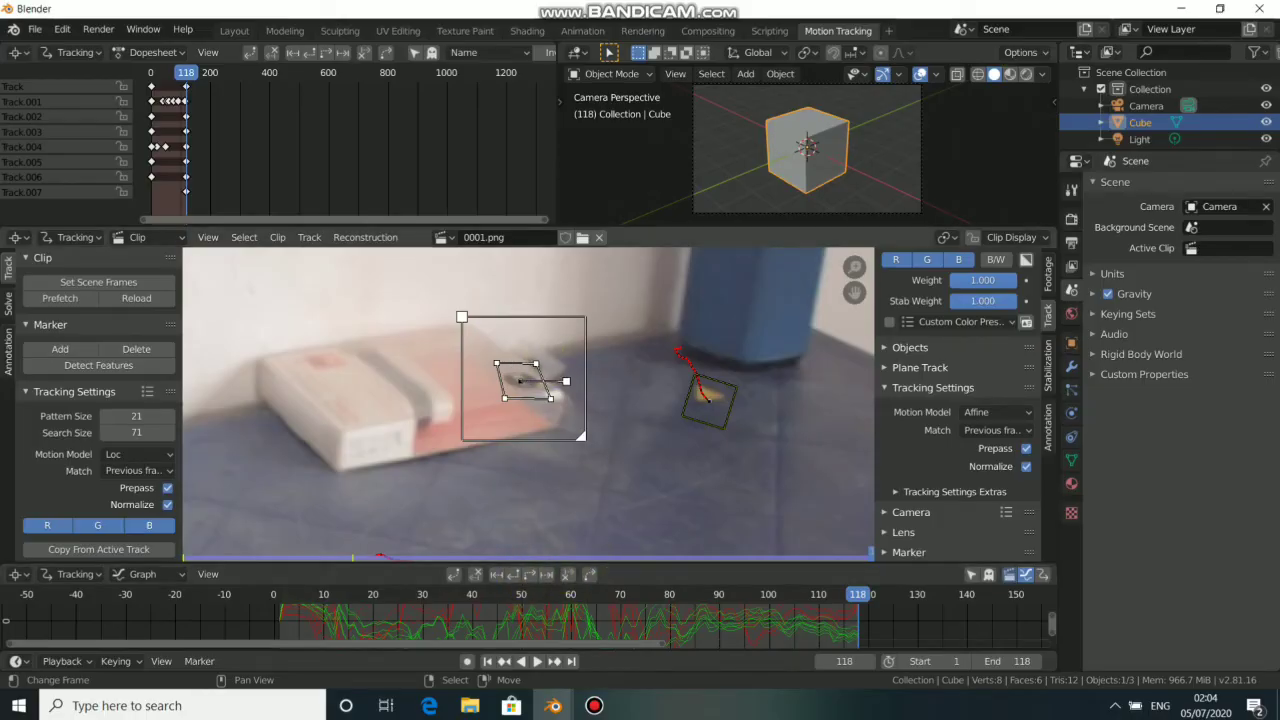
click(503, 575)
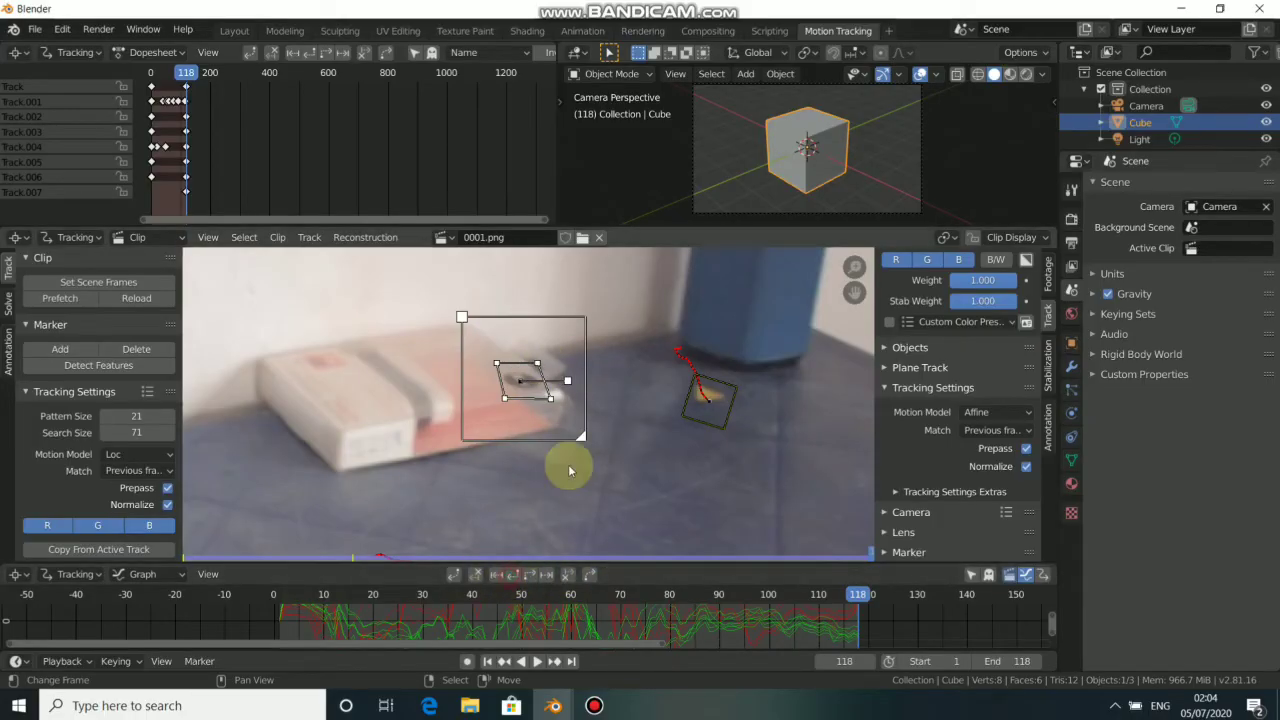
scroll(568, 446, down, 4)
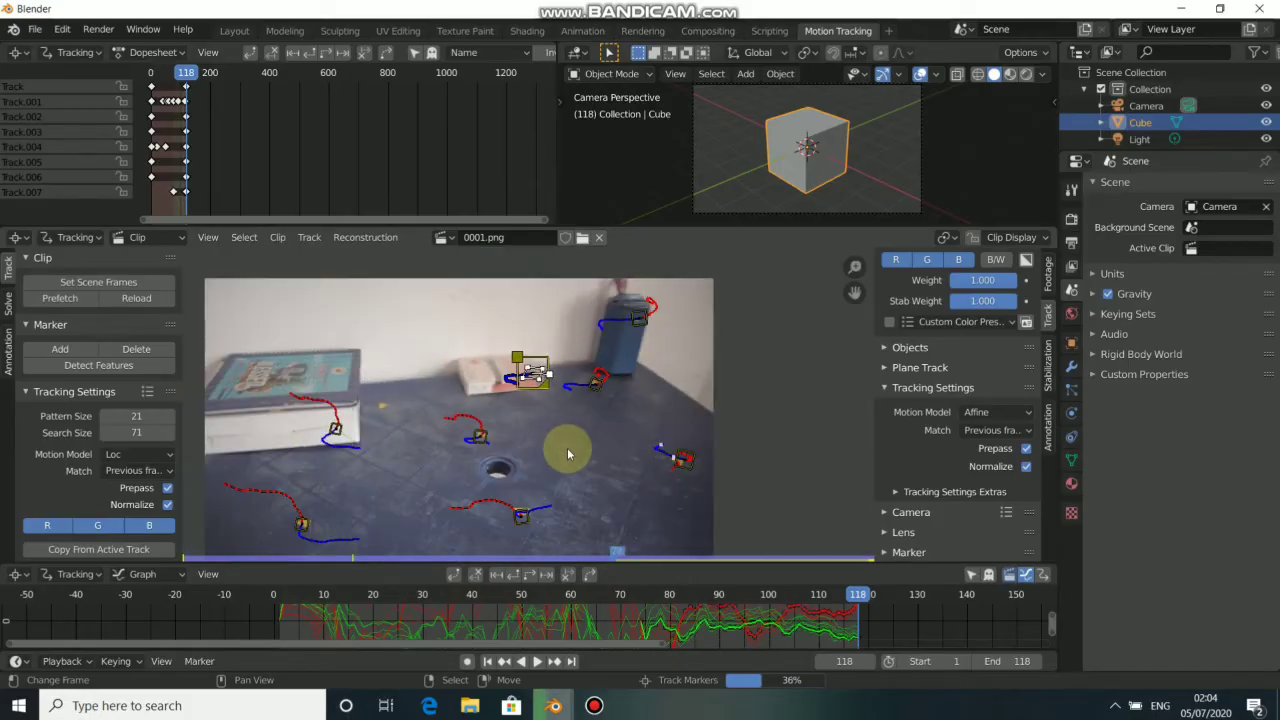
Step: At frame 59, move the small box's marker back onto the dark spot, adjust its pattern corners, and track it backward to frame 1
scroll(553, 366, up, 4)
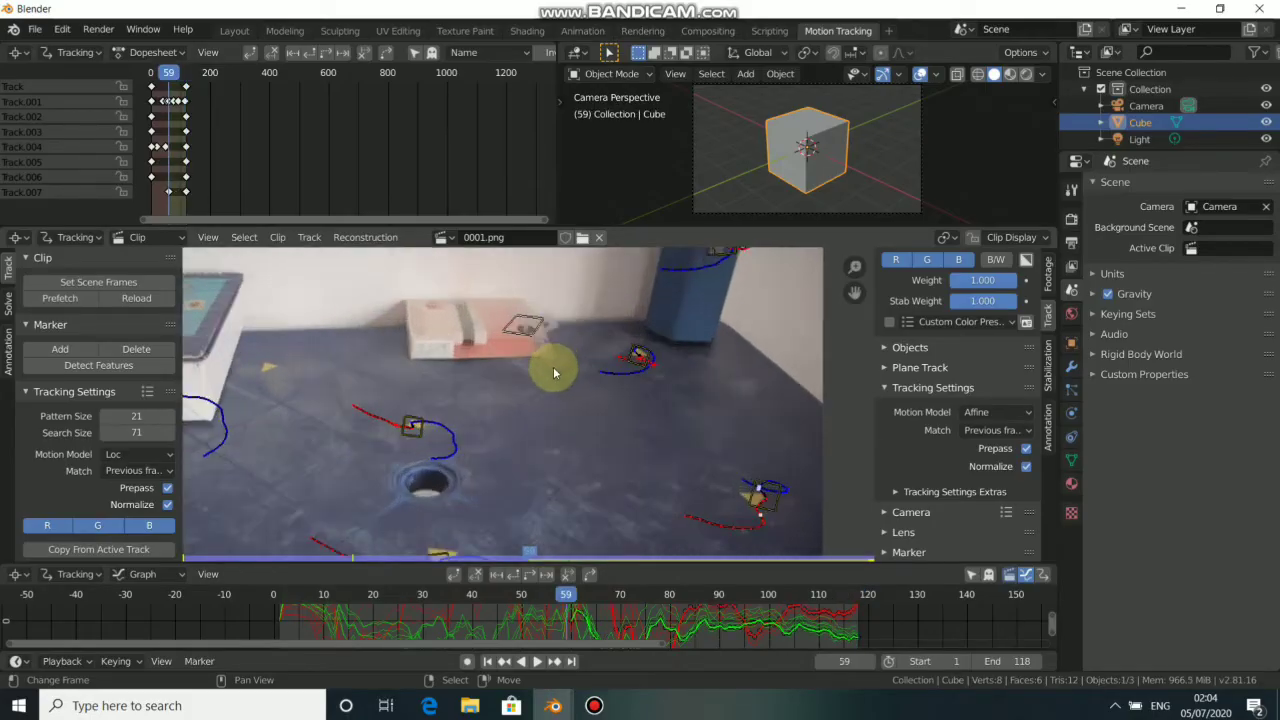
middle_drag(590, 358, 580, 486)
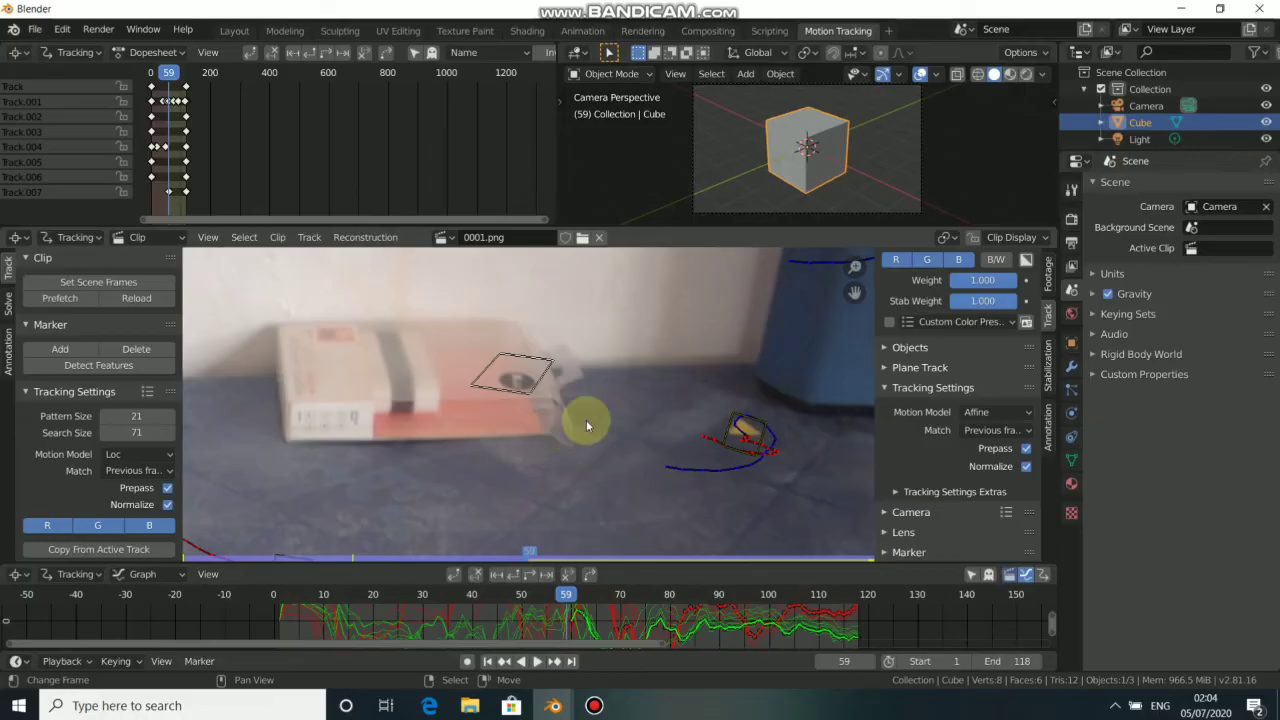
drag(636, 438, 636, 441)
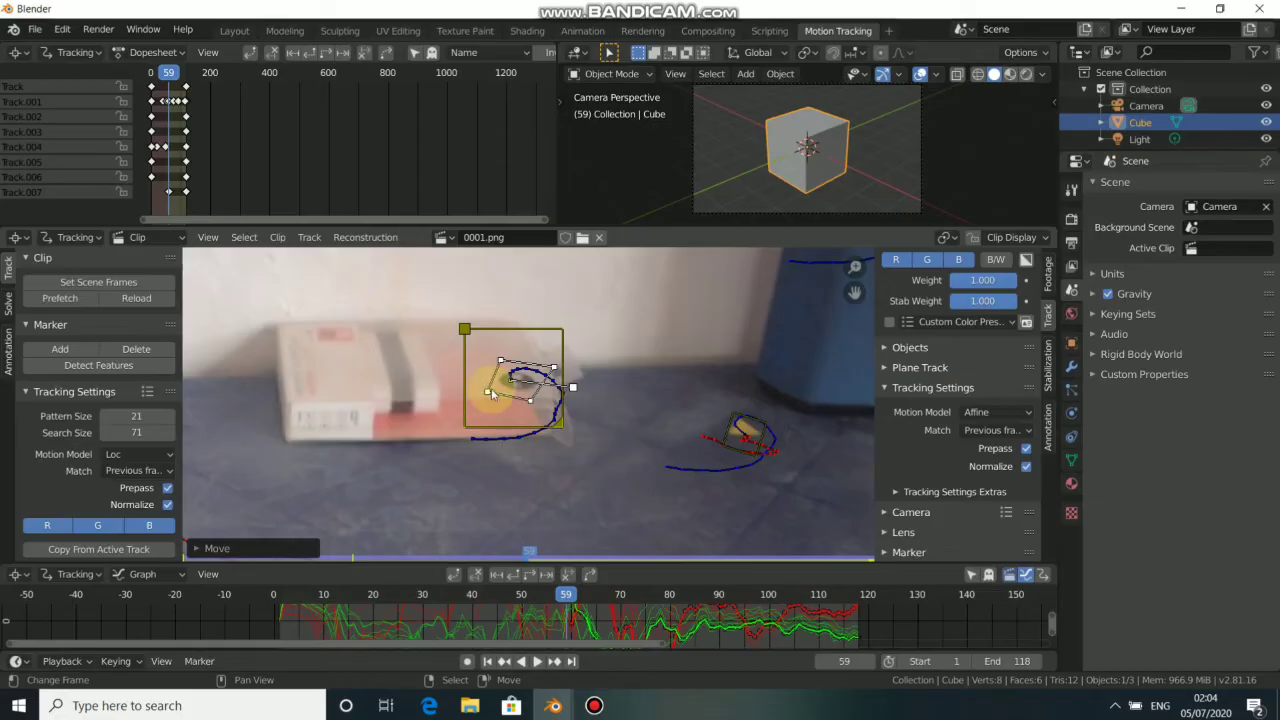
click(546, 378)
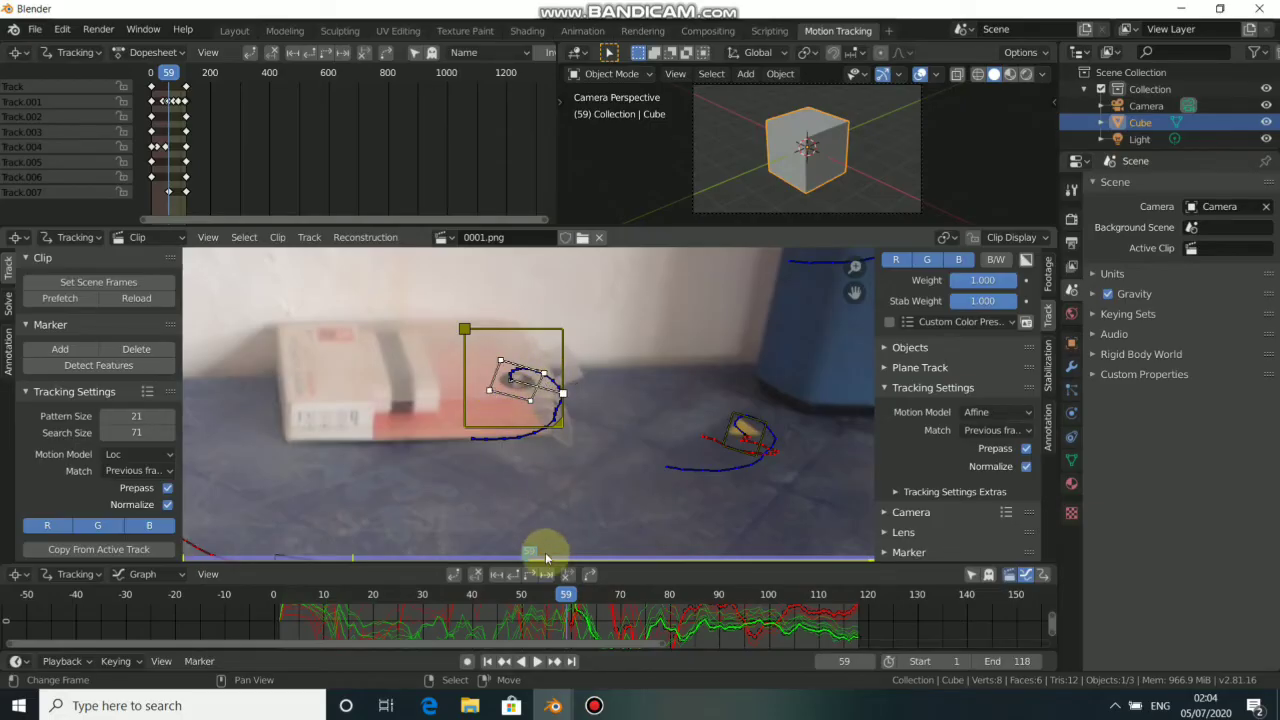
key(ctrl+t)
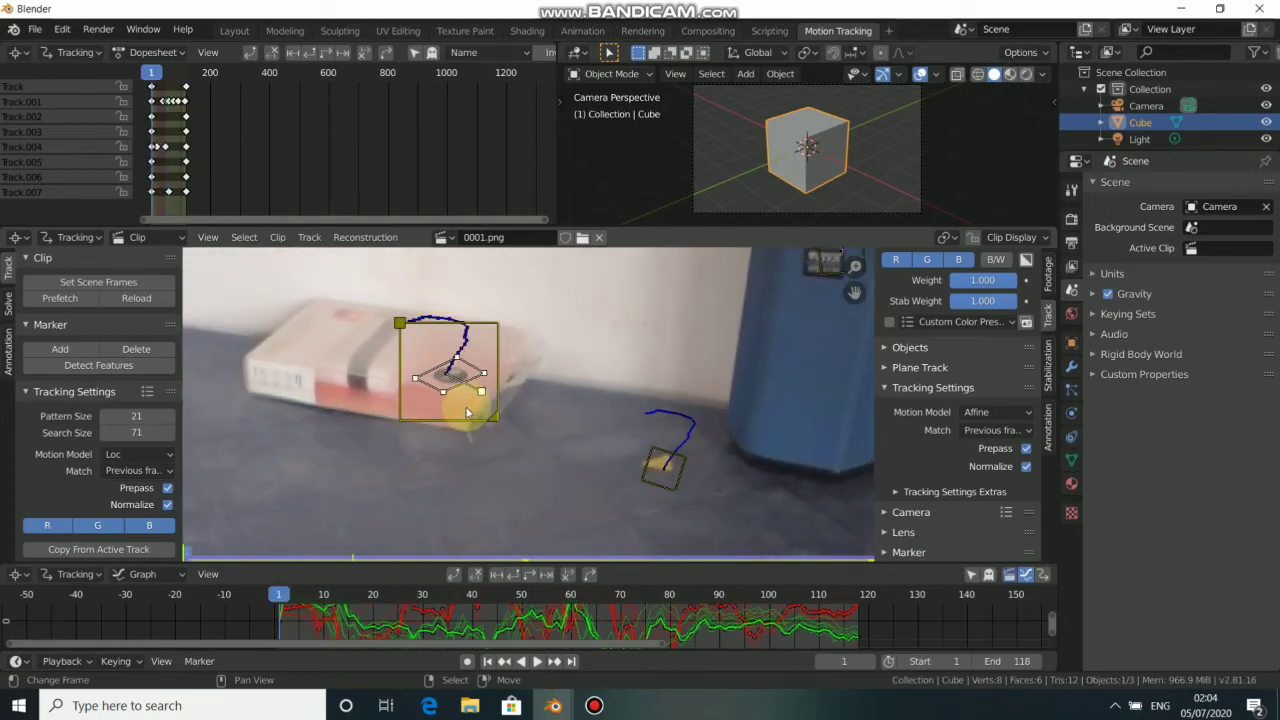
key(shift+Left)
scroll(472, 425, down, 5)
middle_drag(484, 447, 601, 388)
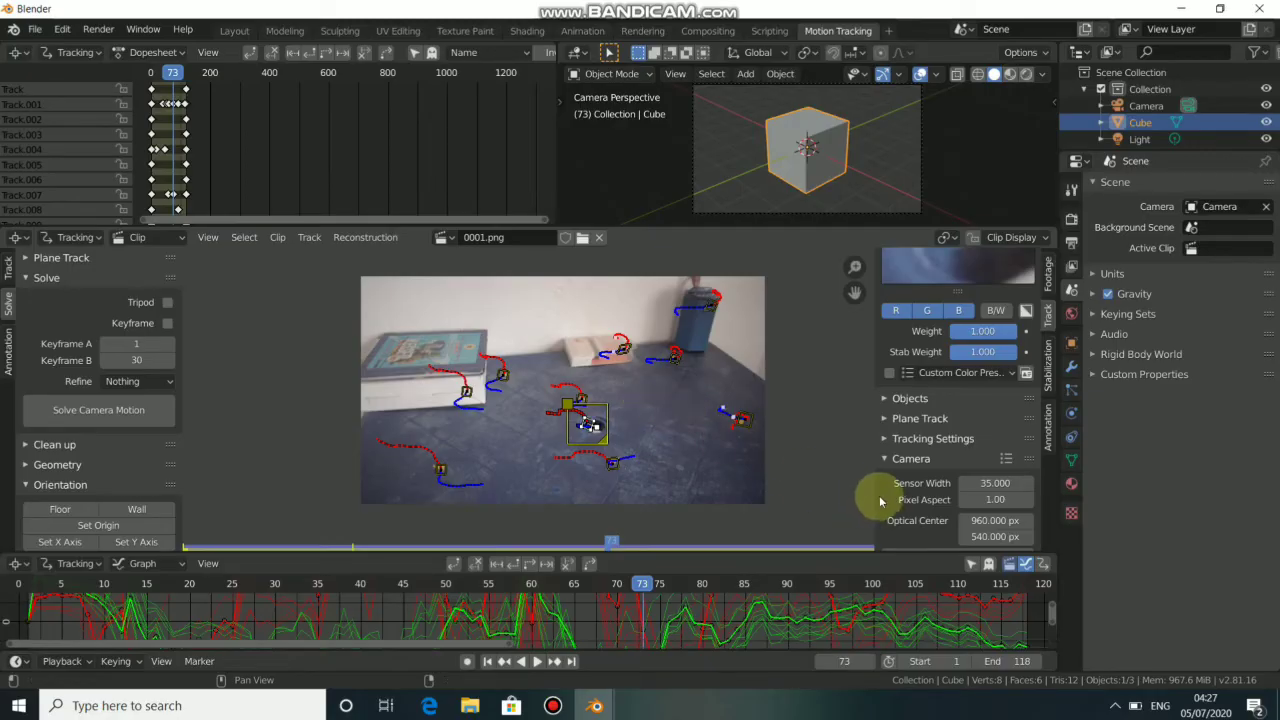
Step: Set the camera's sensor width to 23.5 and its focal length to 18 mm, and solve the camera motion
scroll(929, 457, down, 2)
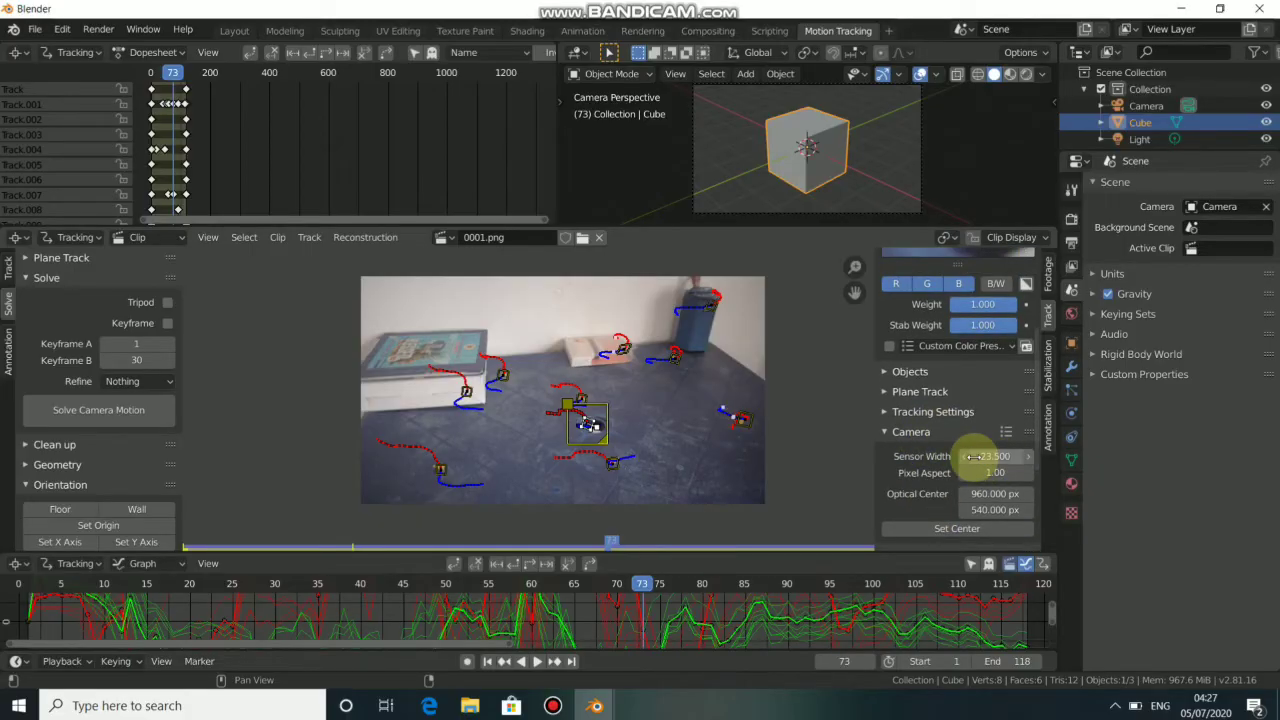
scroll(969, 461, down, 4)
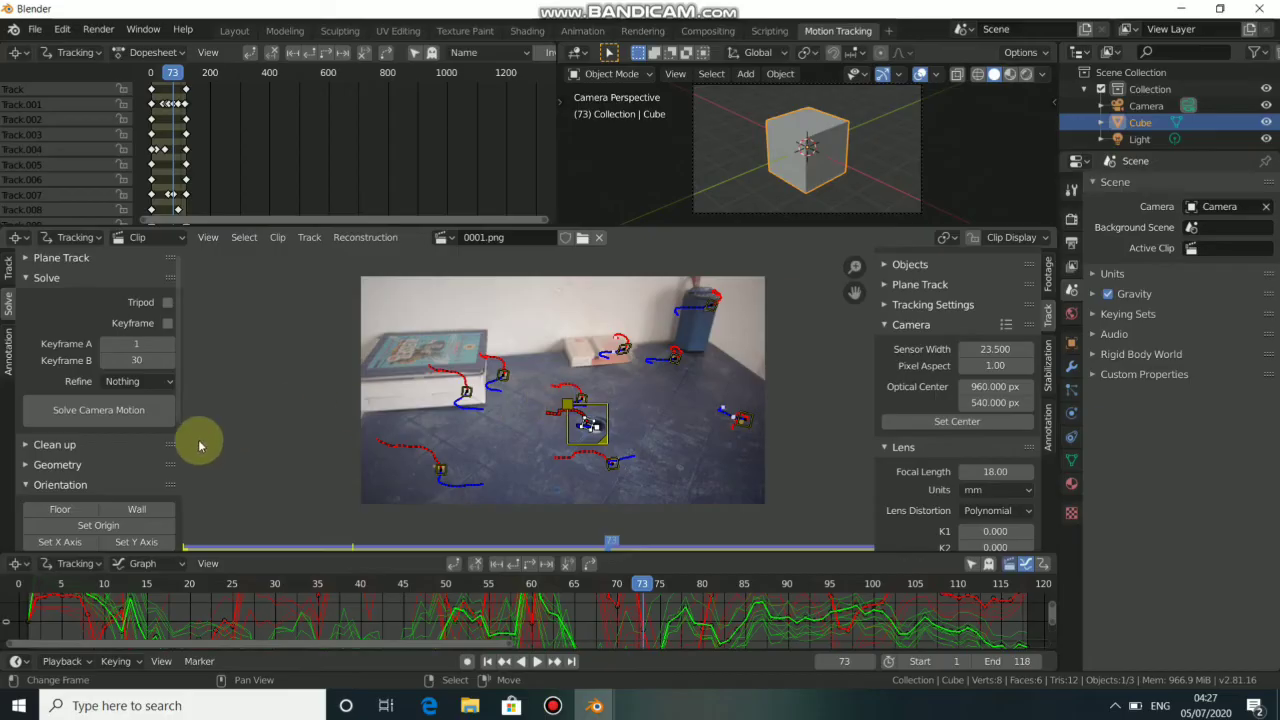
click(8, 266)
click(8, 302)
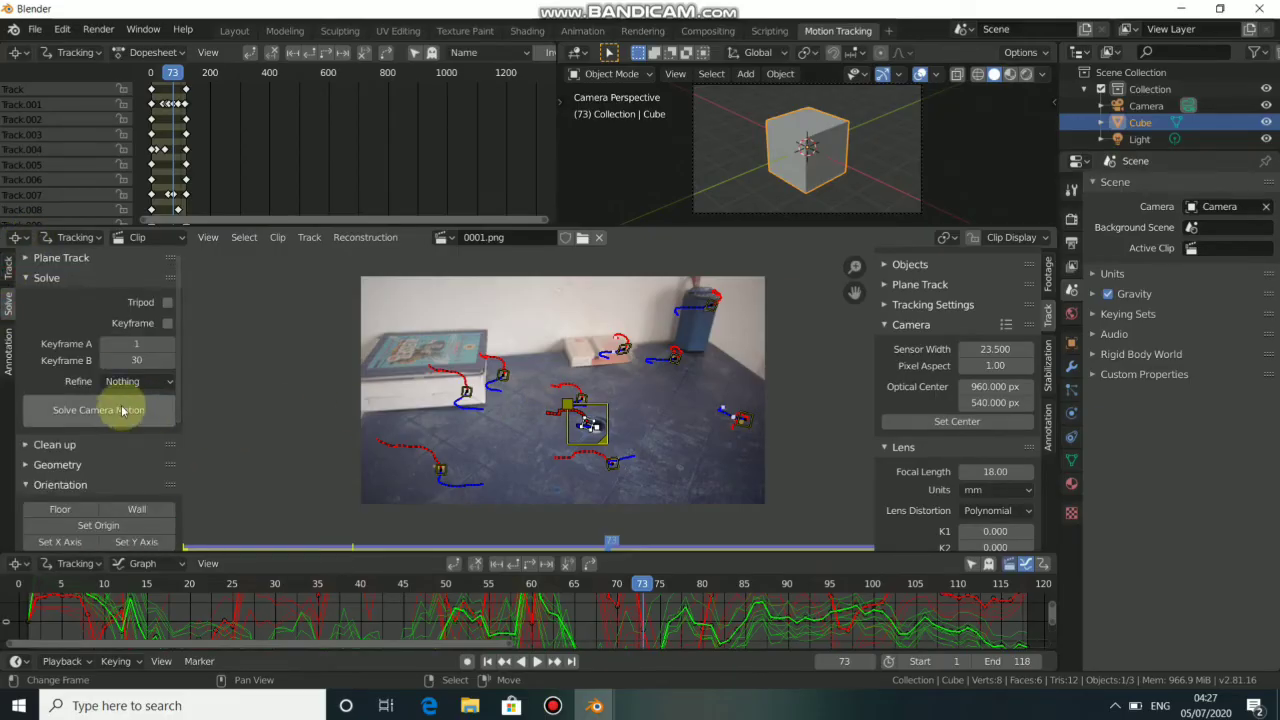
click(140, 410)
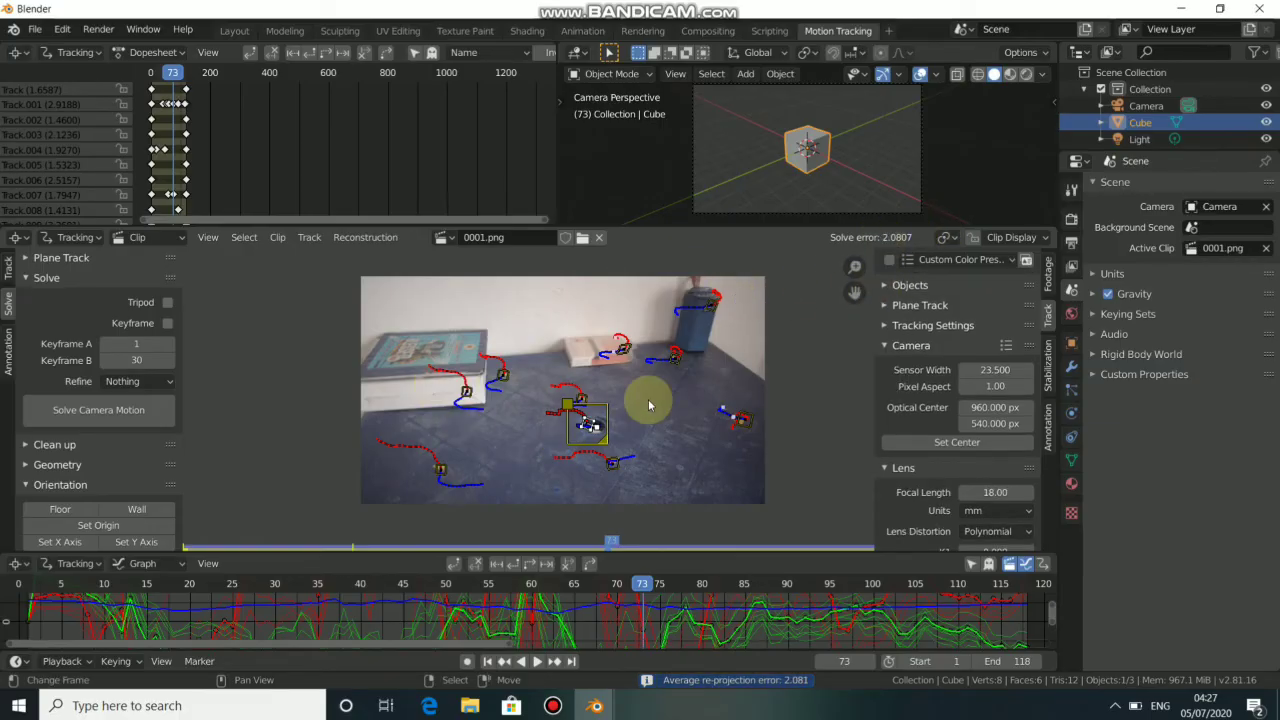
Step: Set the solver to refine K1, K2 and solve the camera motion again
click(145, 381)
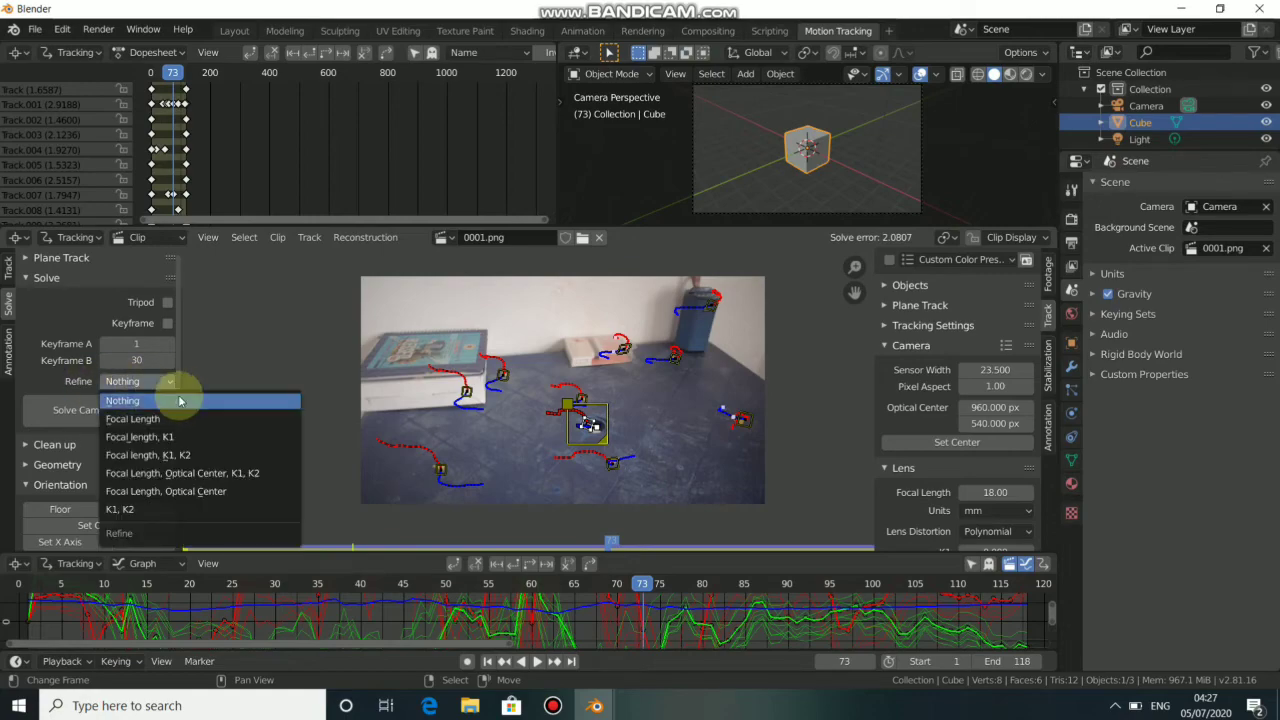
click(137, 512)
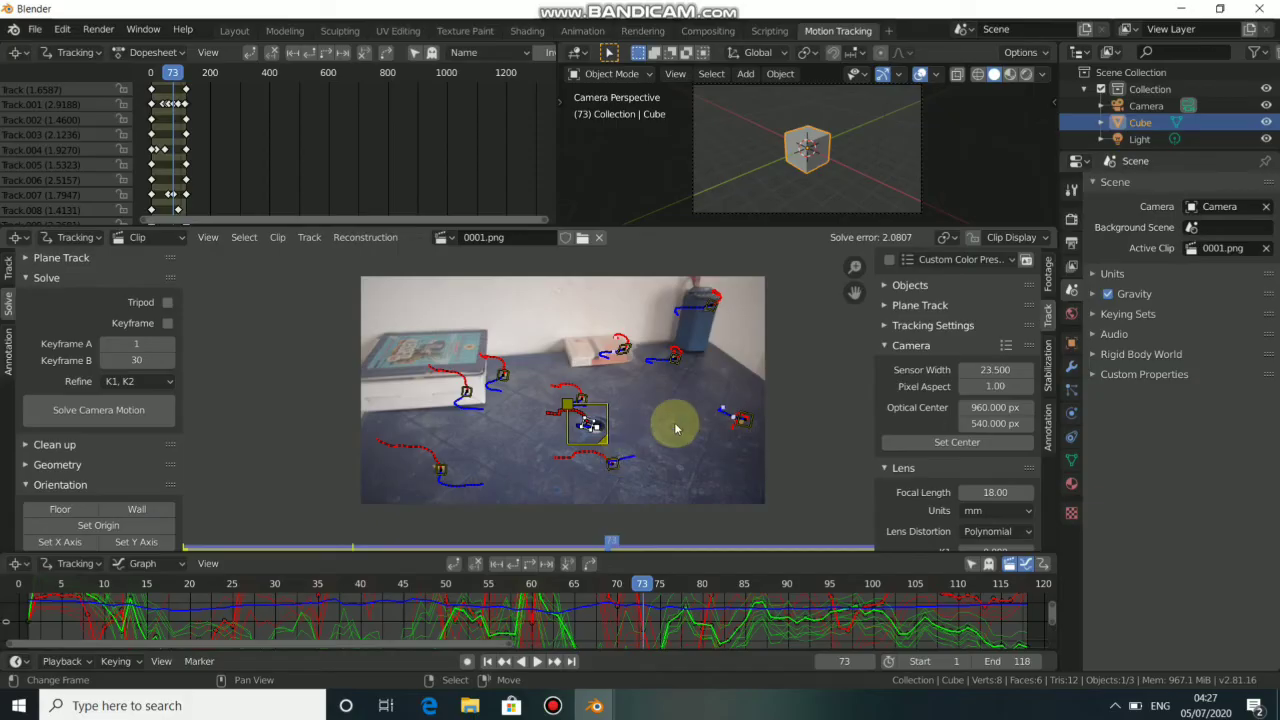
click(165, 411)
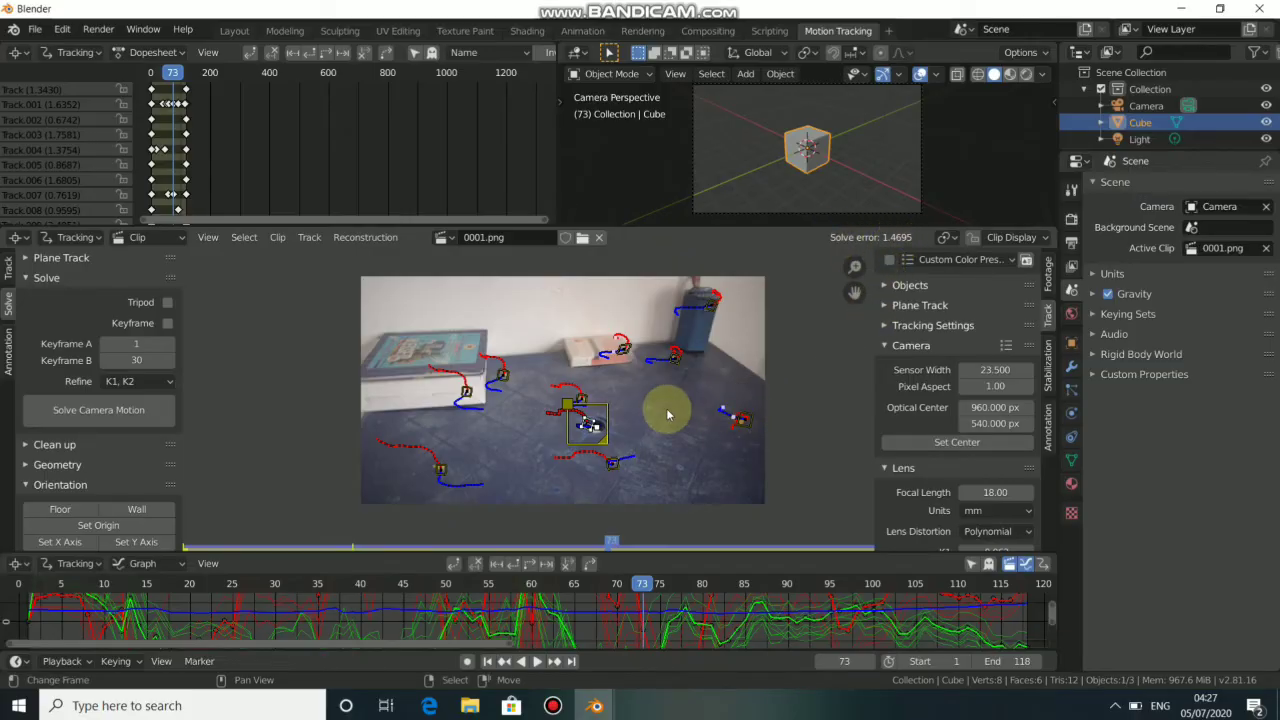
Step: Set up the tracking scene from the solved footage and inspect how the cube and ground plane sit in the camera view
scroll(676, 407, up, 1)
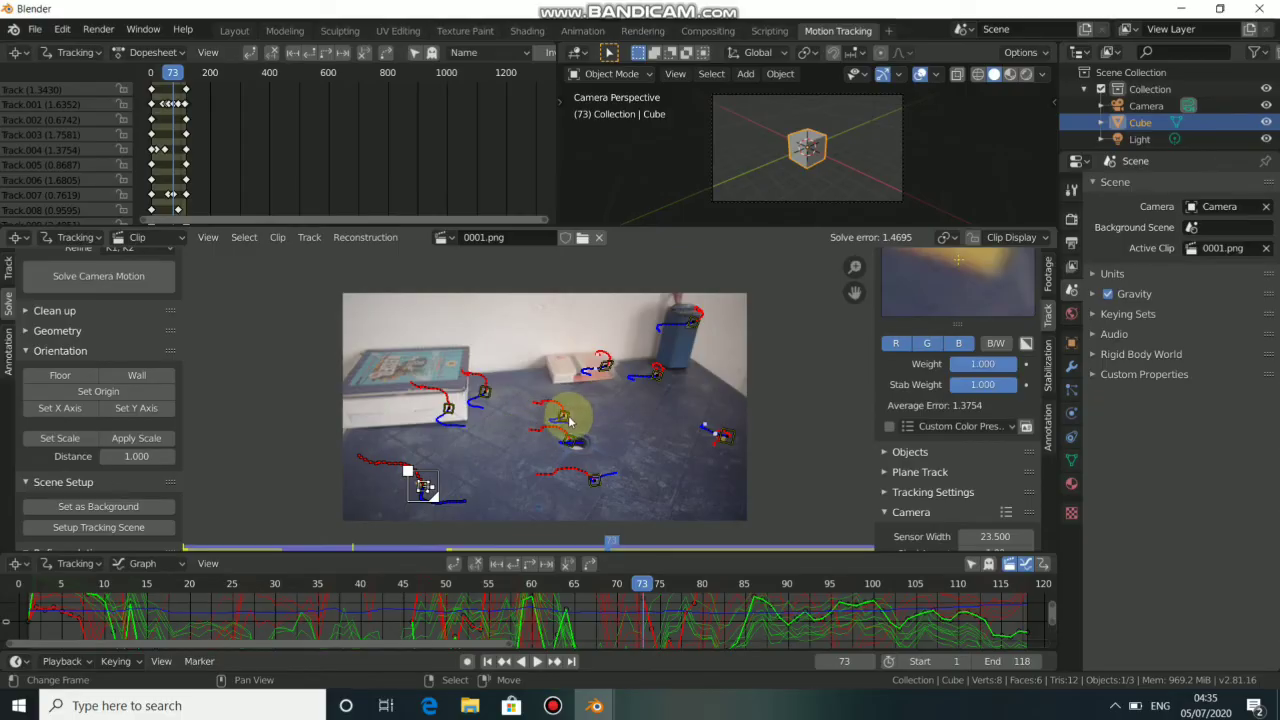
scroll(561, 413, up, 1)
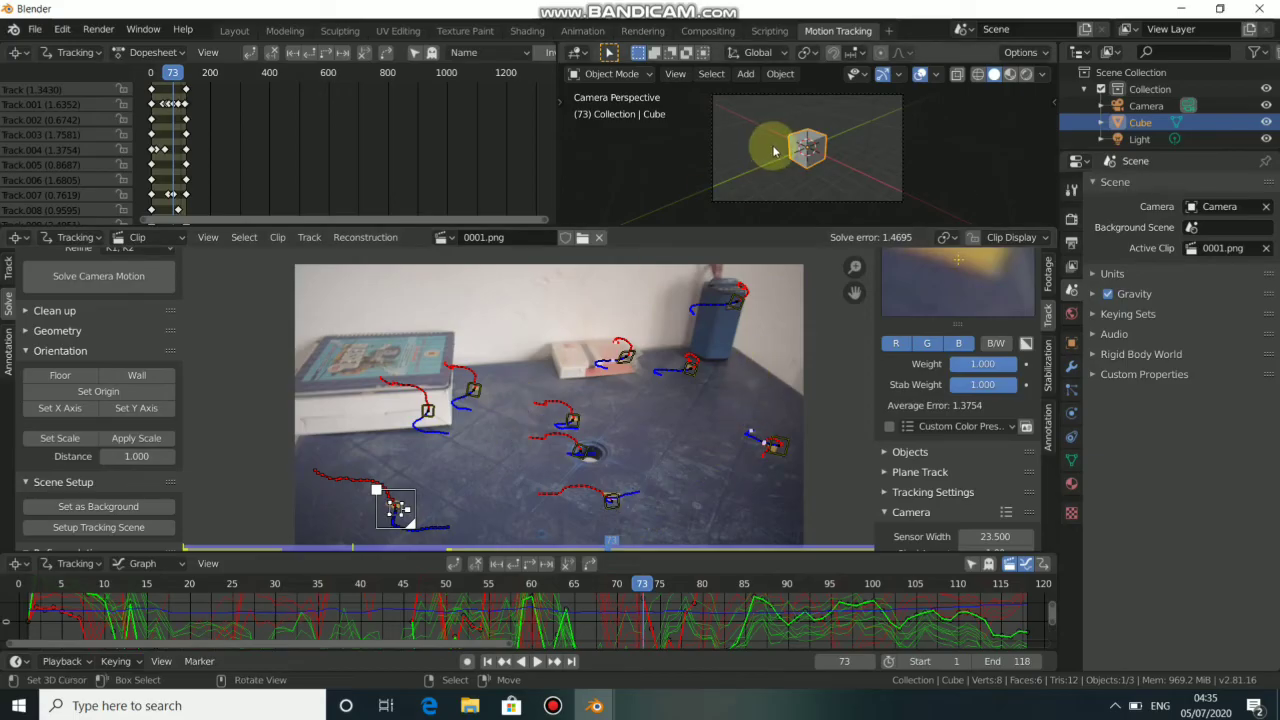
scroll(497, 408, down, 1)
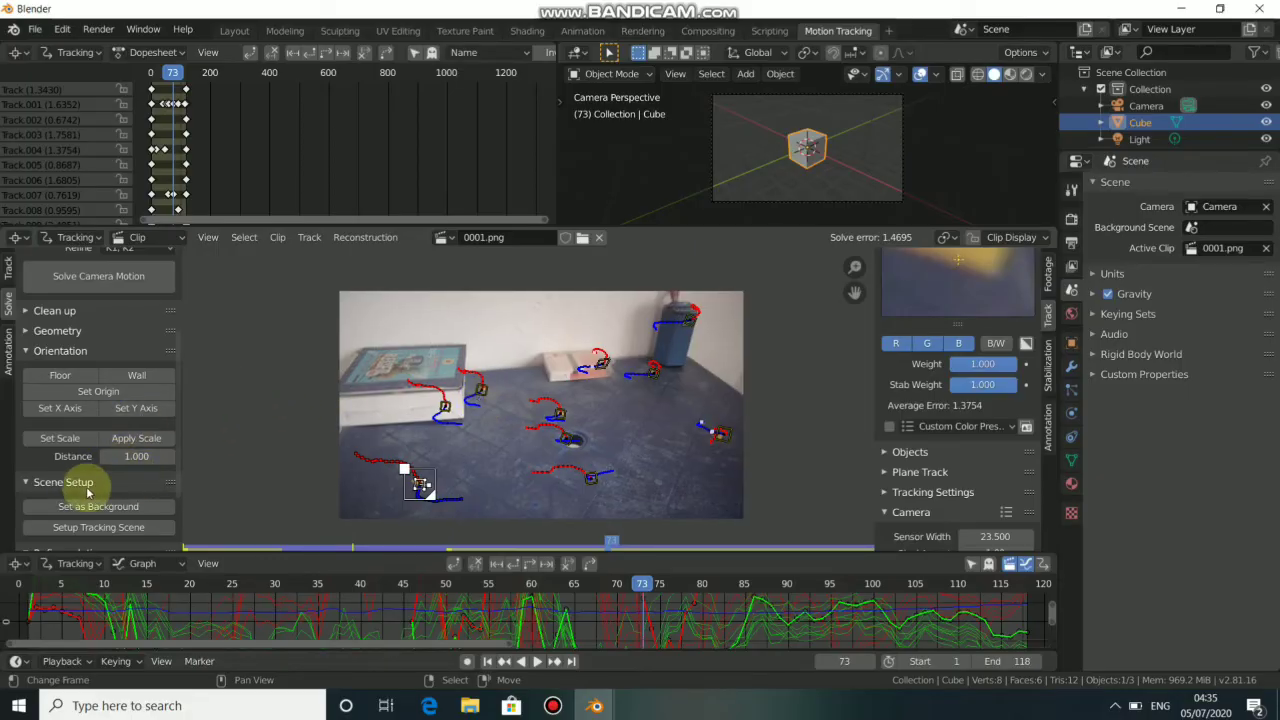
scroll(38, 482, down, 1)
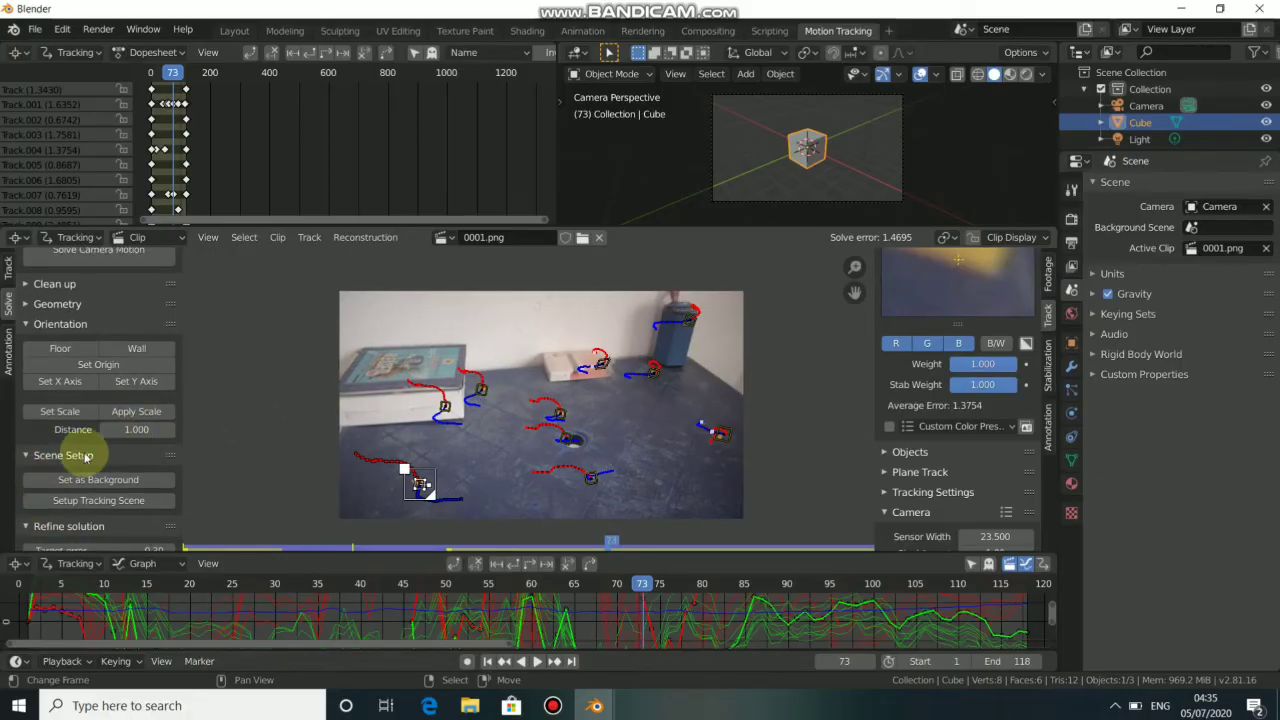
click(104, 502)
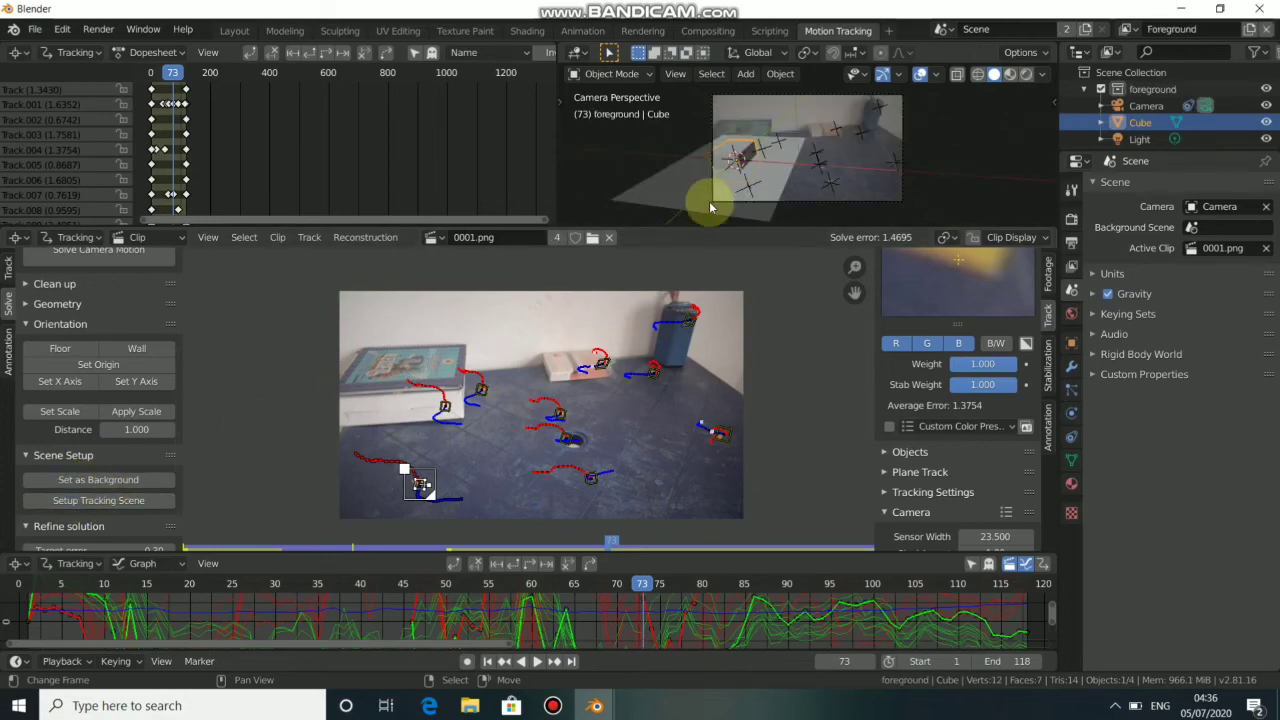
scroll(813, 129, down, 4)
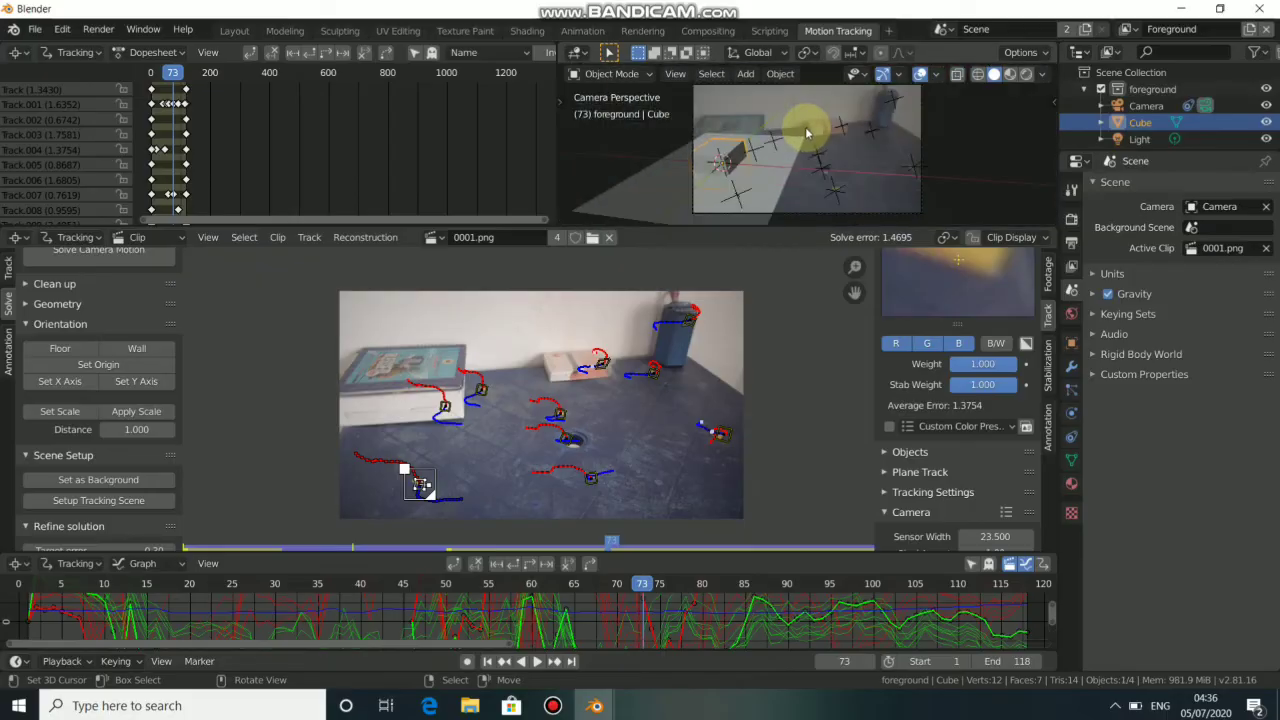
scroll(805, 134, up, 1)
scroll(805, 133, up, 3)
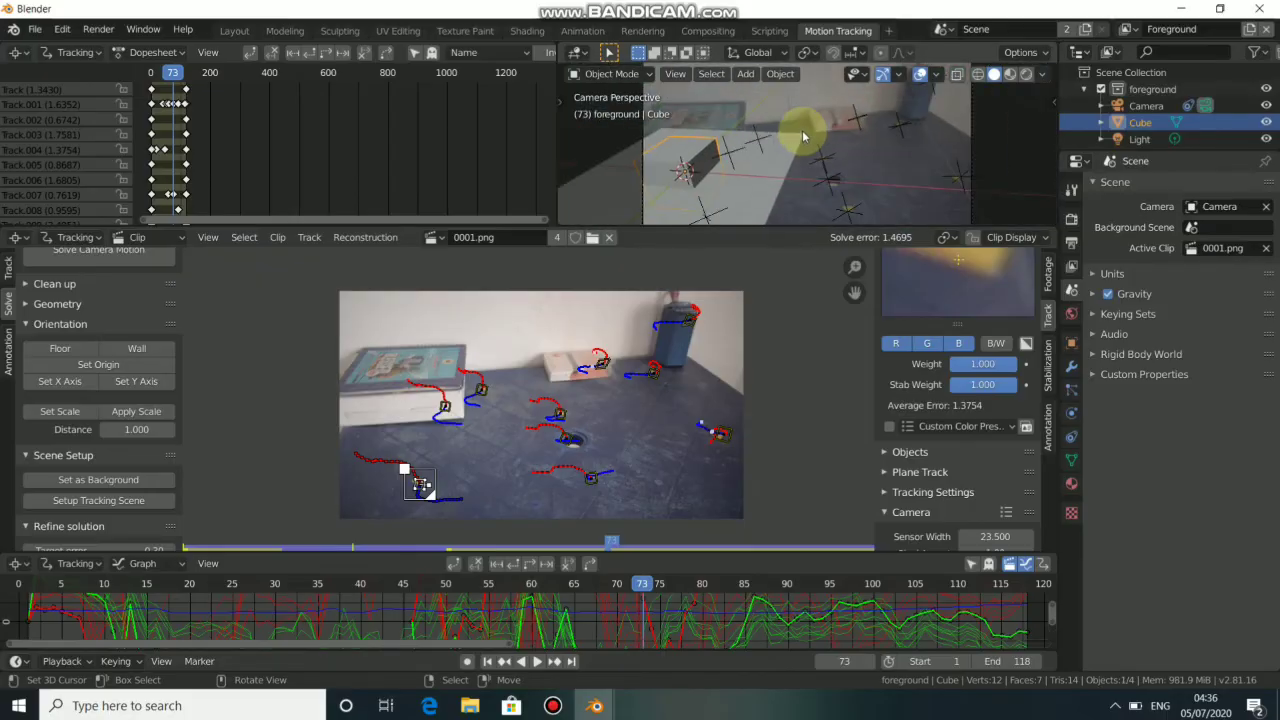
scroll(802, 131, down, 3)
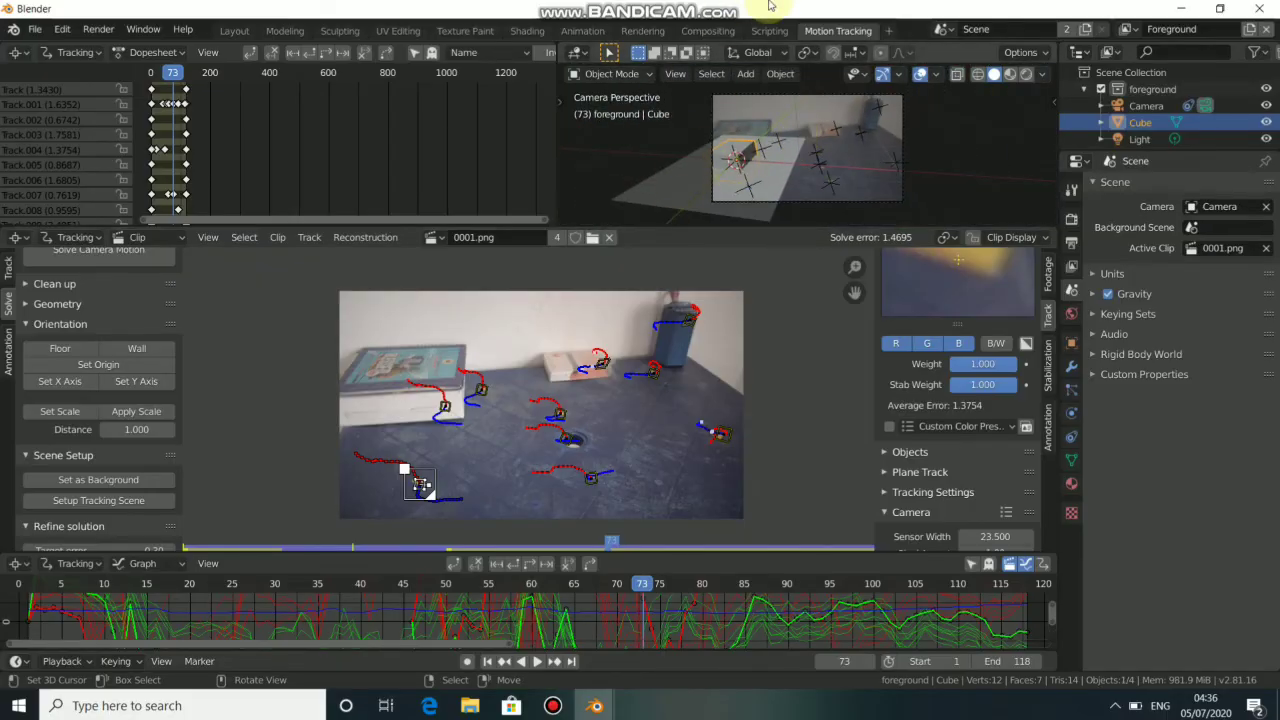
Step: Define the floor plane from the three desk markers at the lower left, the right edge and the base of the blue box
mouse_move(768, 8)
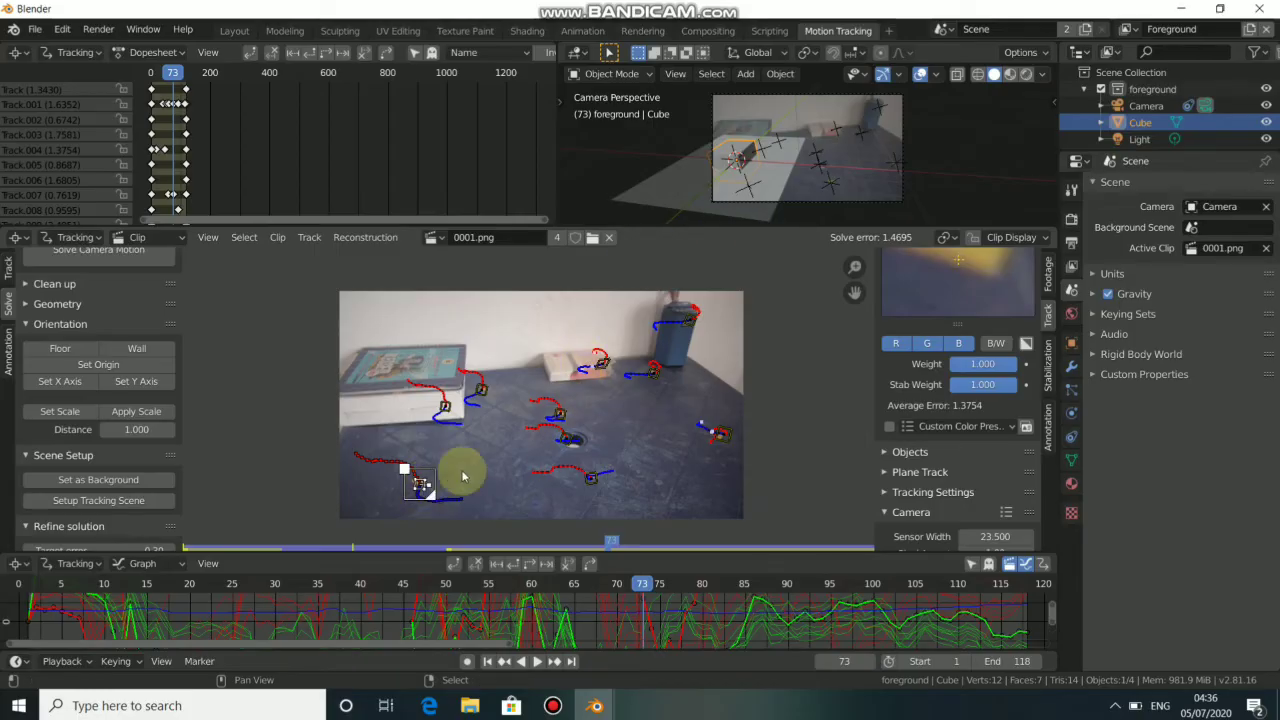
shift+click(721, 438)
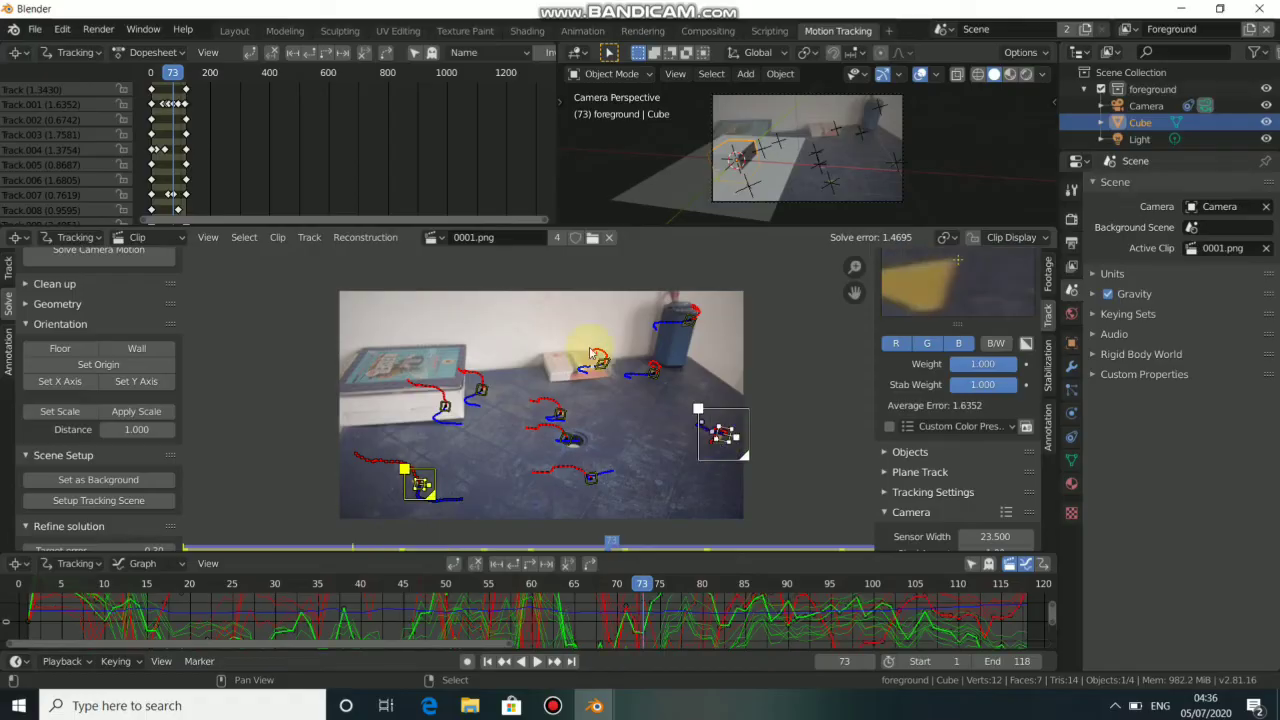
shift+click(653, 374)
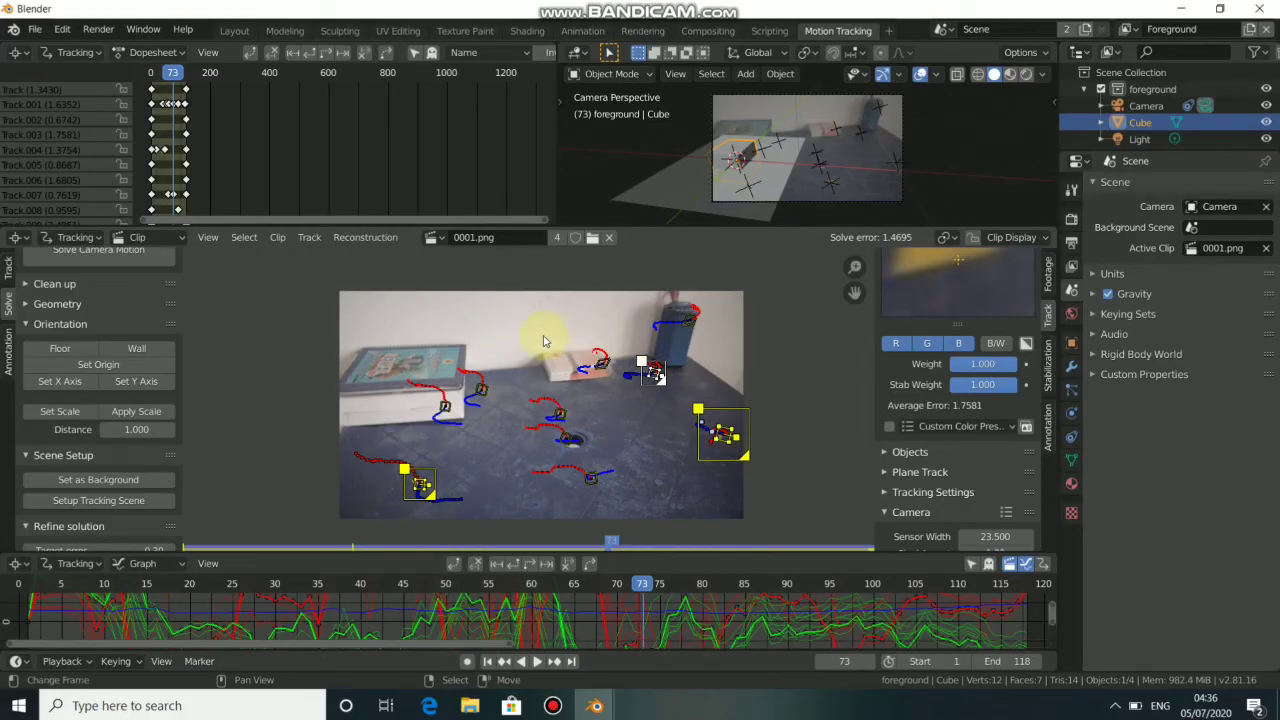
click(61, 349)
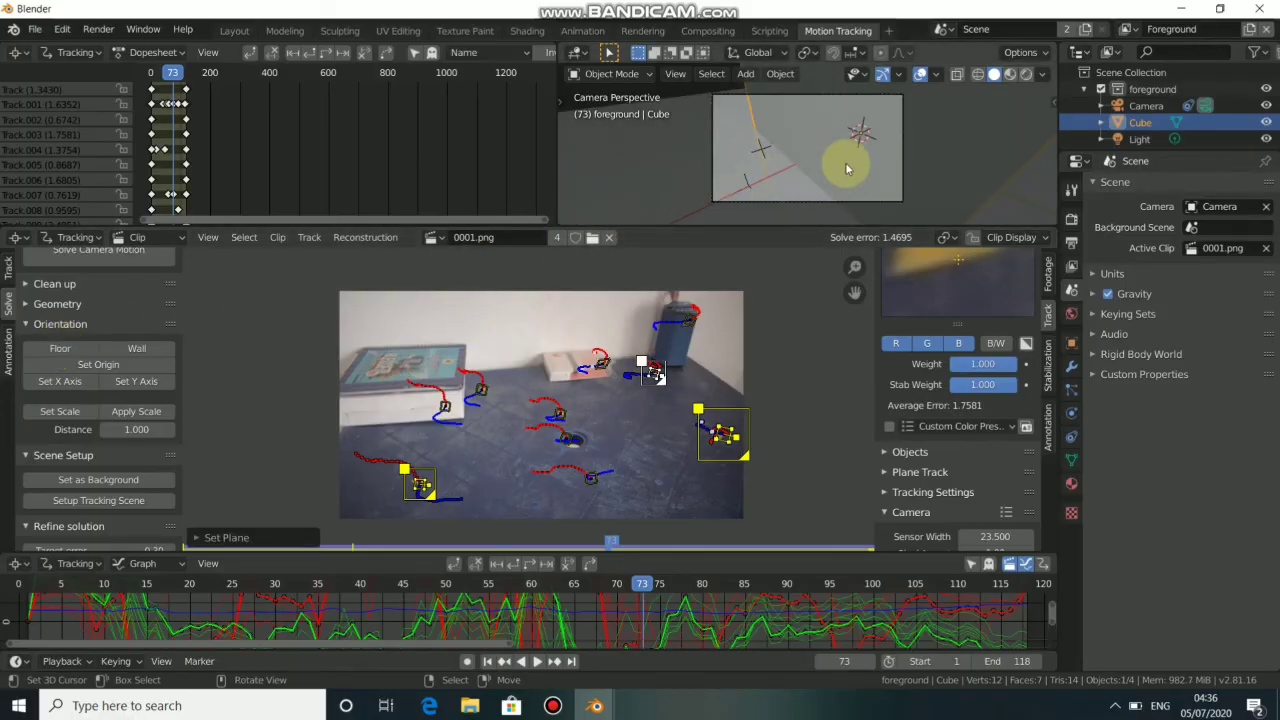
Step: Set the scene scale with a distance of 2 between the marker at the blue box's base and the right-edge marker
click(651, 371)
click(666, 393)
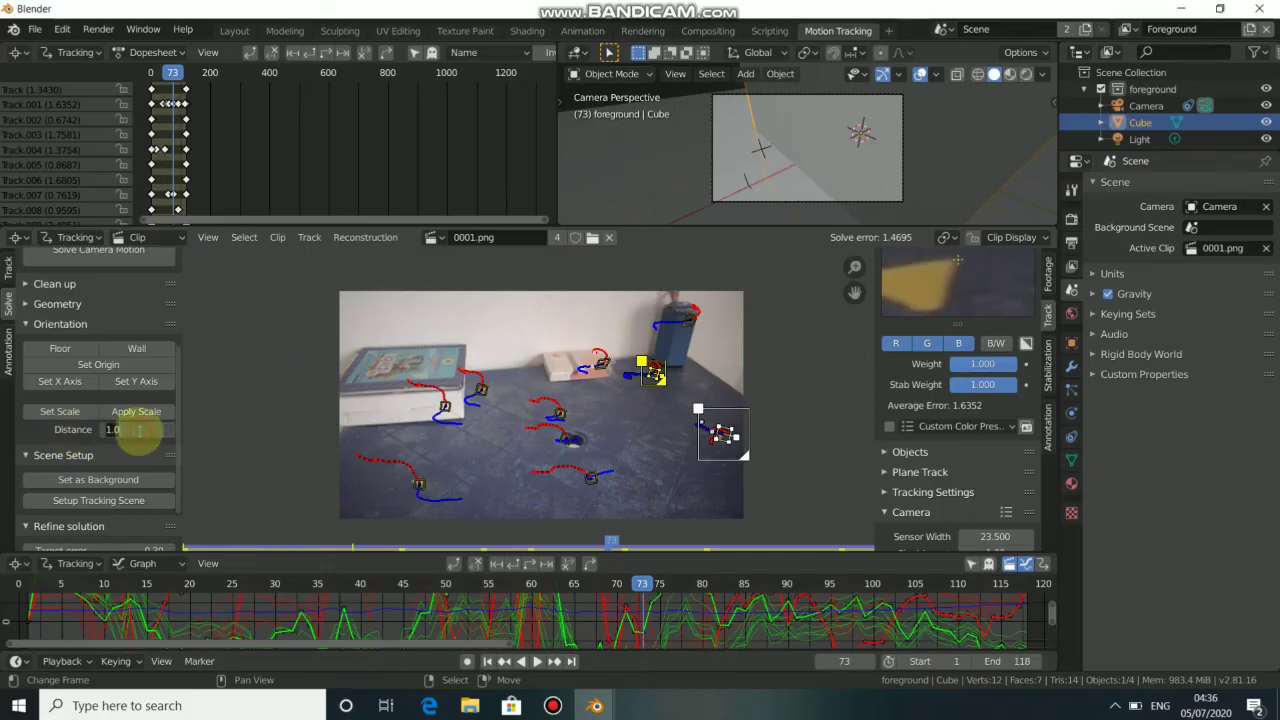
click(85, 419)
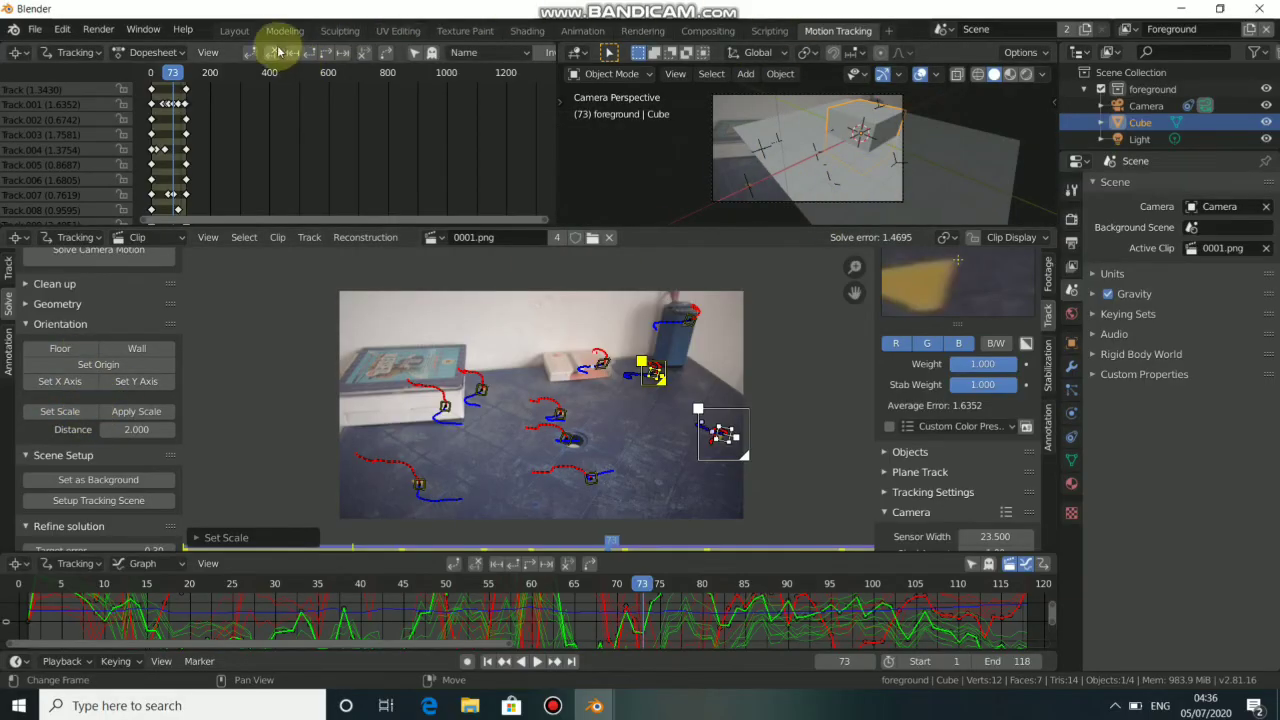
Step: Switch to the Layout workspace, look through the camera and hide the Ground plane
click(240, 34)
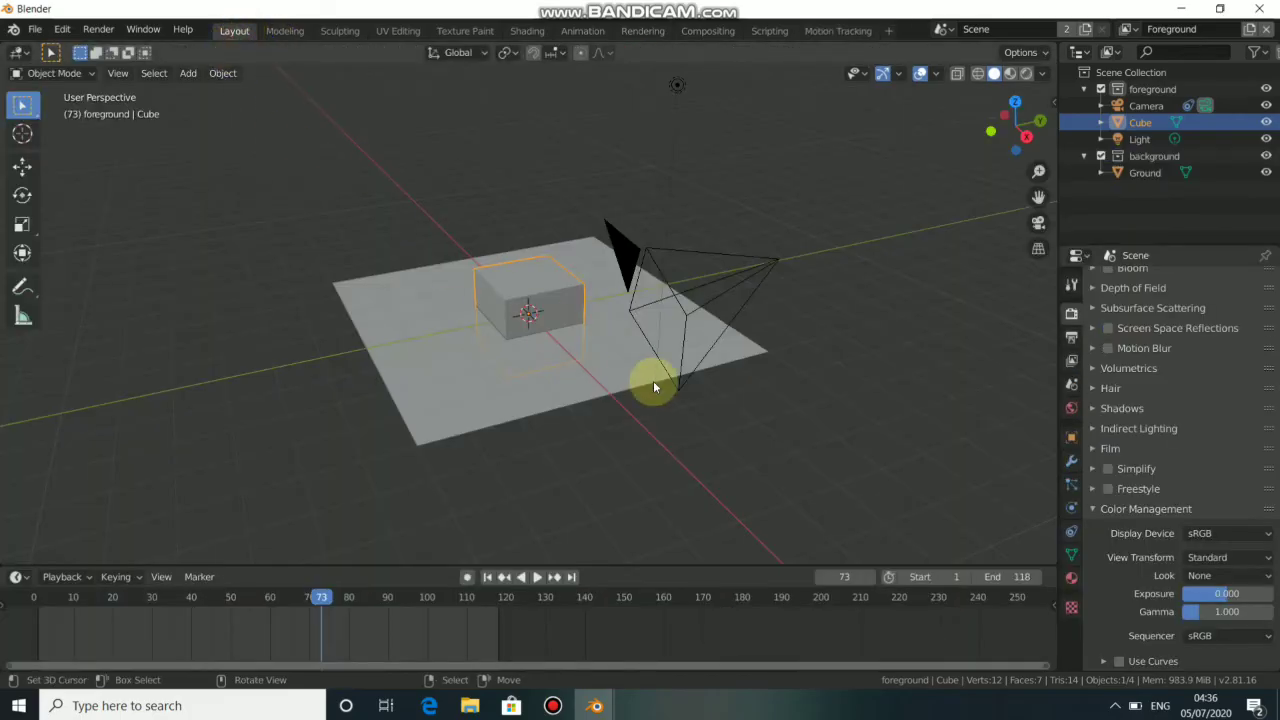
key(KP_0)
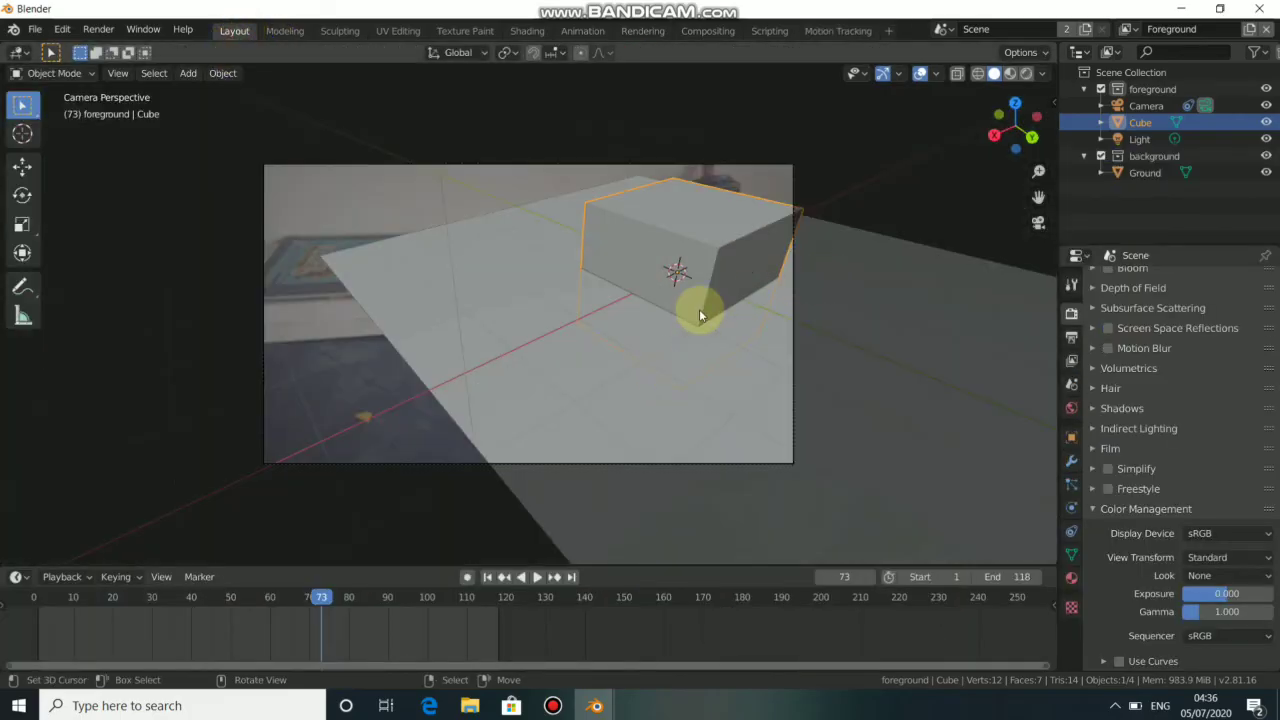
click(618, 363)
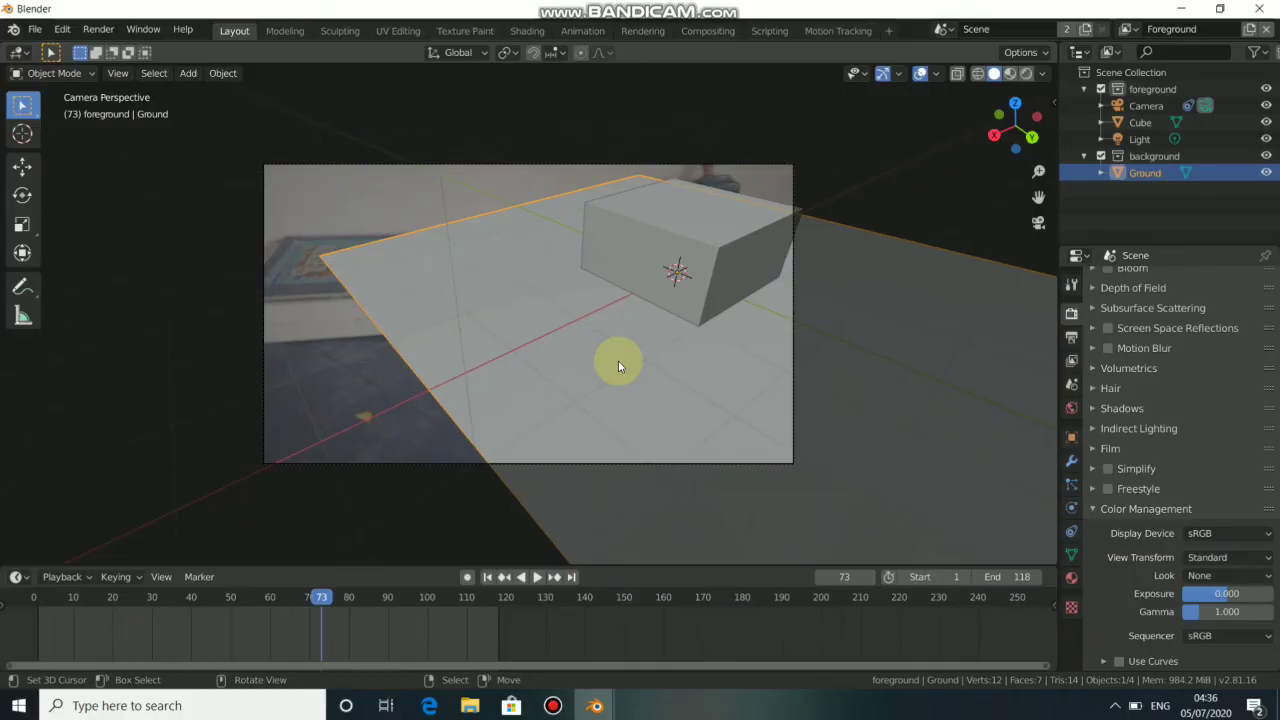
key(h)
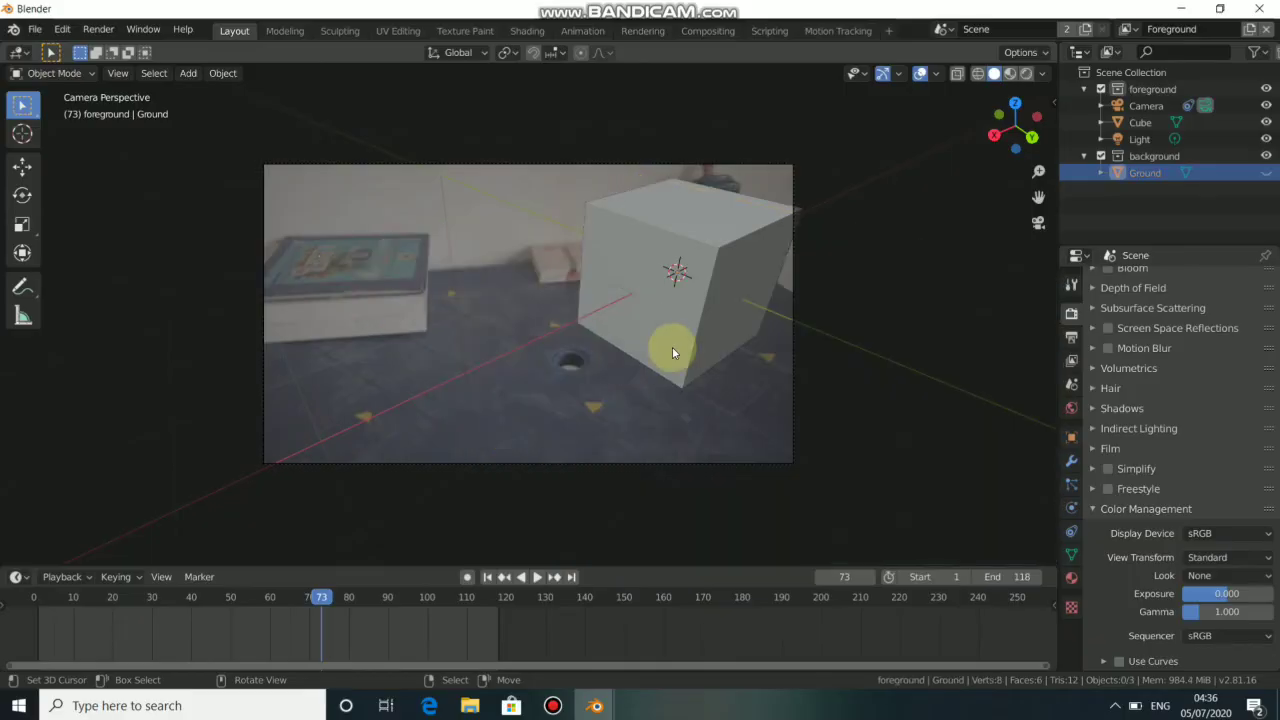
Step: Move the cube toward the middle of the desk and return to frame 1
click(693, 314)
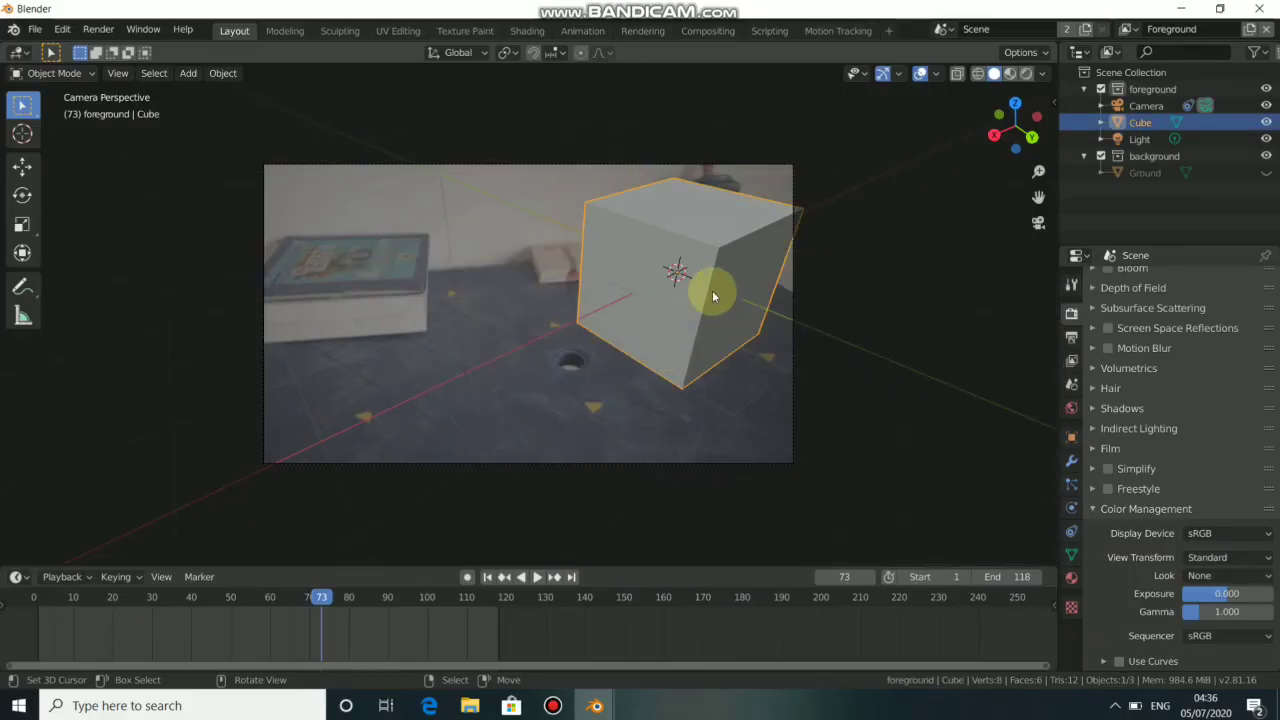
click(30, 167)
drag(630, 293, 543, 332)
click(485, 577)
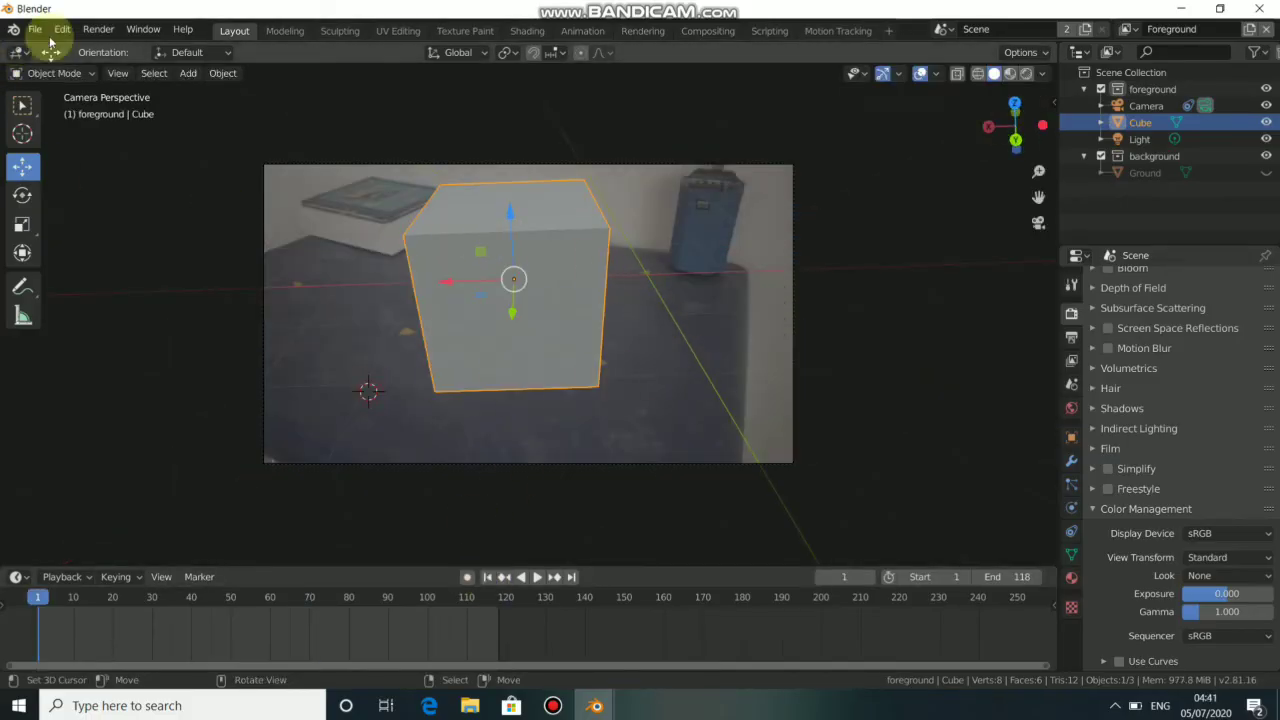
Step: Orbit out of the camera view to see the cube and camera, and turn on the Motion Tracking overlay
key(KP_3)
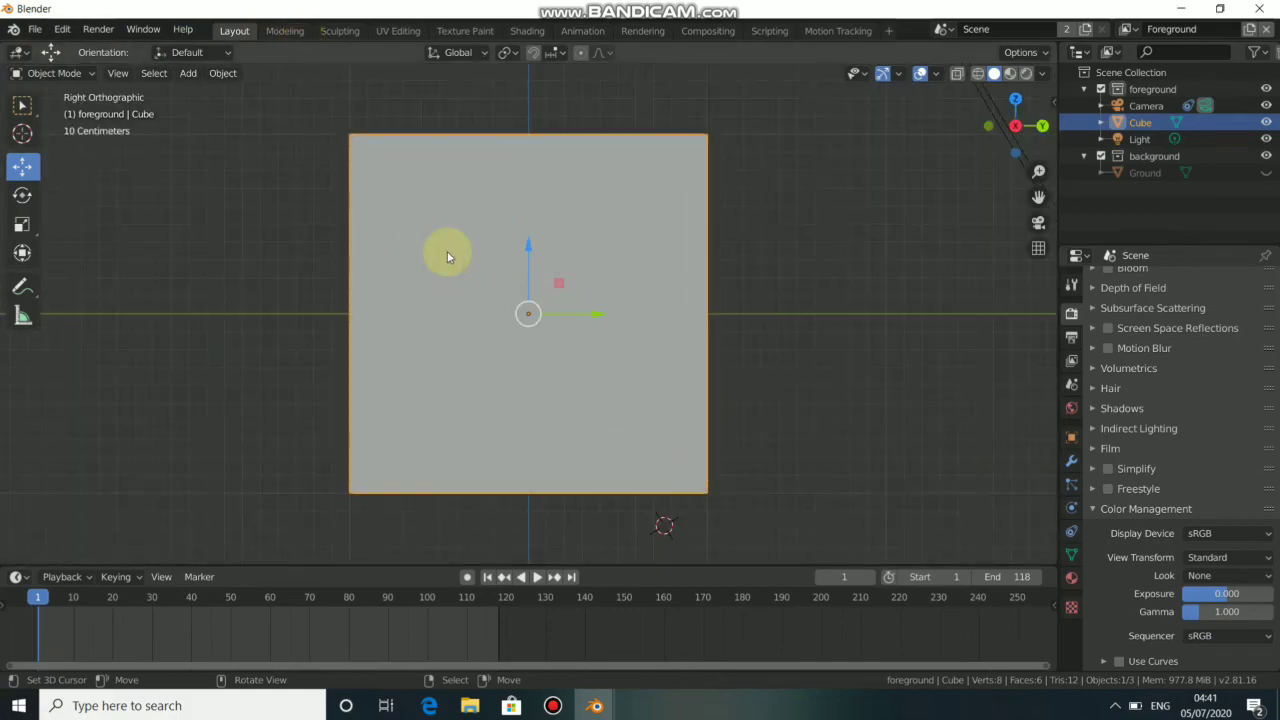
scroll(447, 257, down, 2)
middle_drag(514, 286, 129, 206)
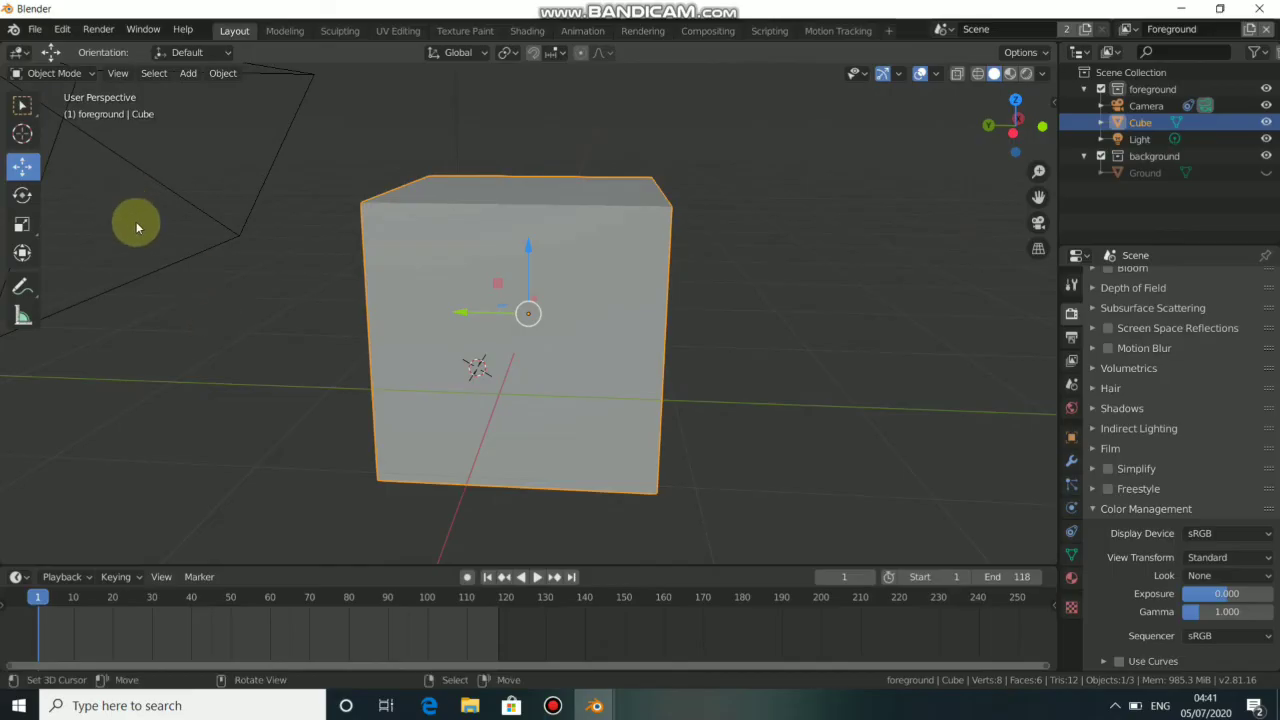
scroll(140, 225, down, 3)
scroll(156, 238, down, 1)
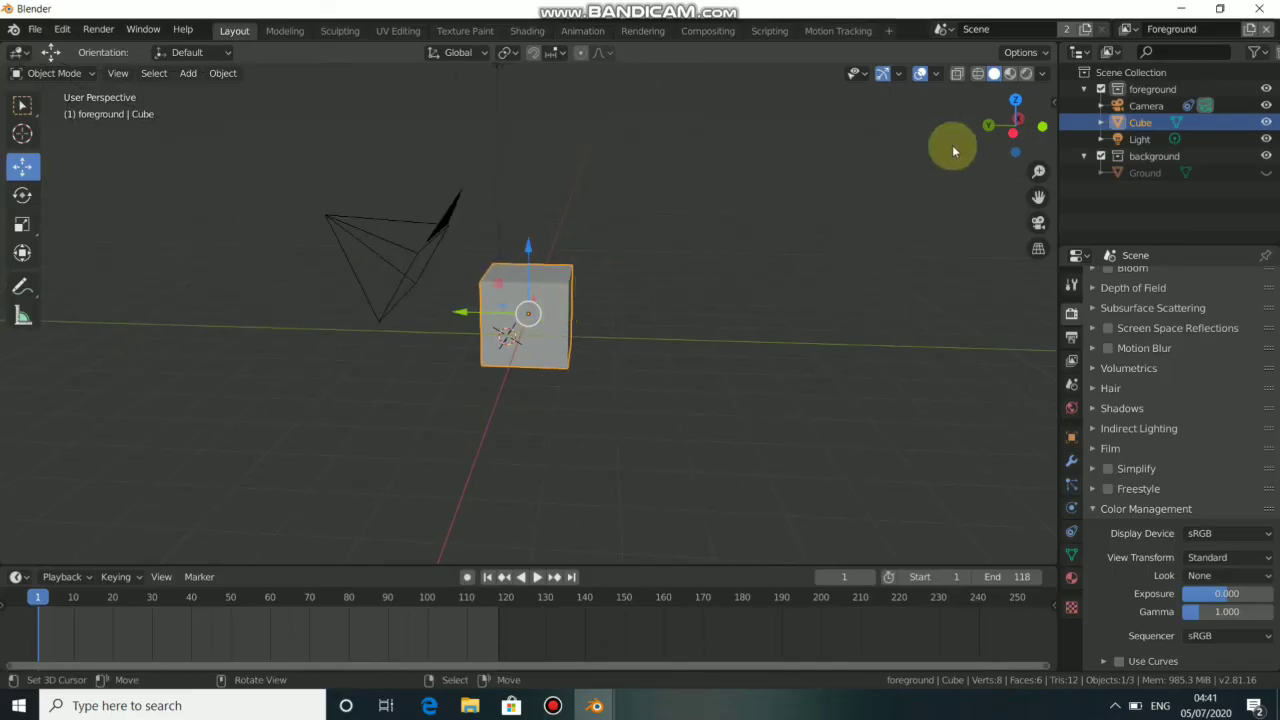
click(936, 75)
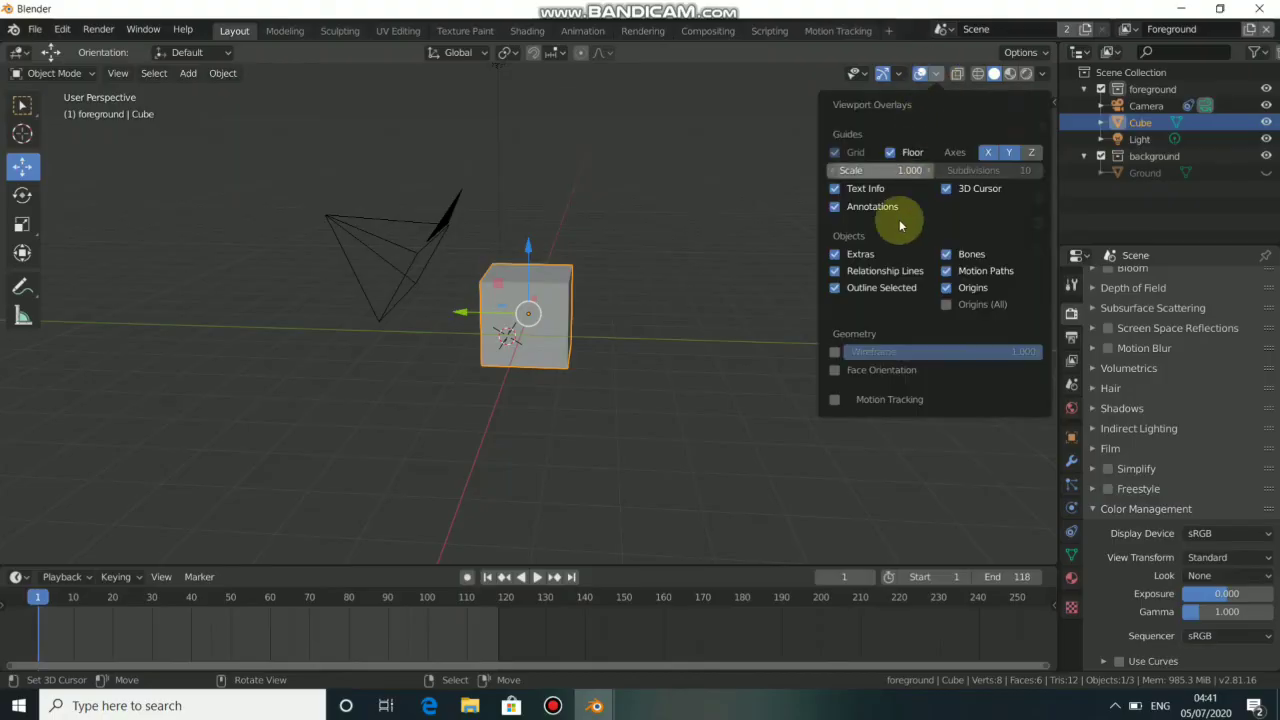
click(836, 402)
middle_drag(610, 381, 645, 398)
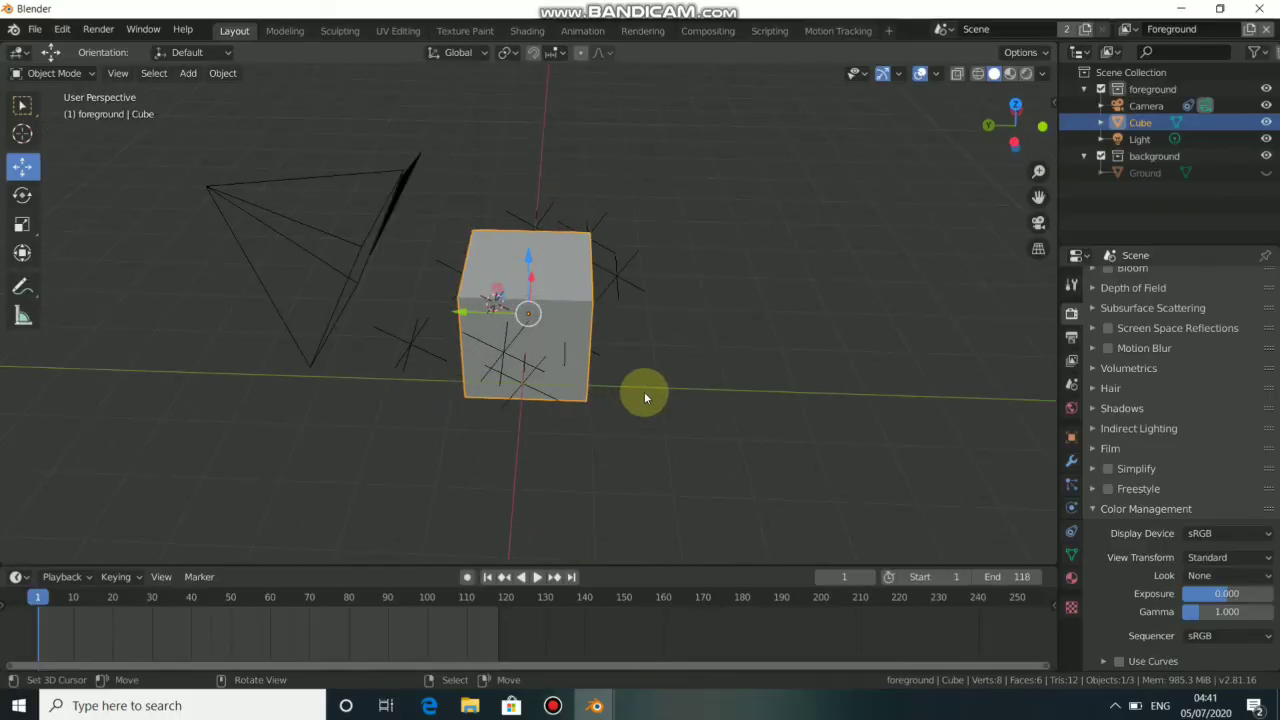
Step: In the right view, raise the cube, scale it to about half size and rest its underside on the ground line
key(KP_3)
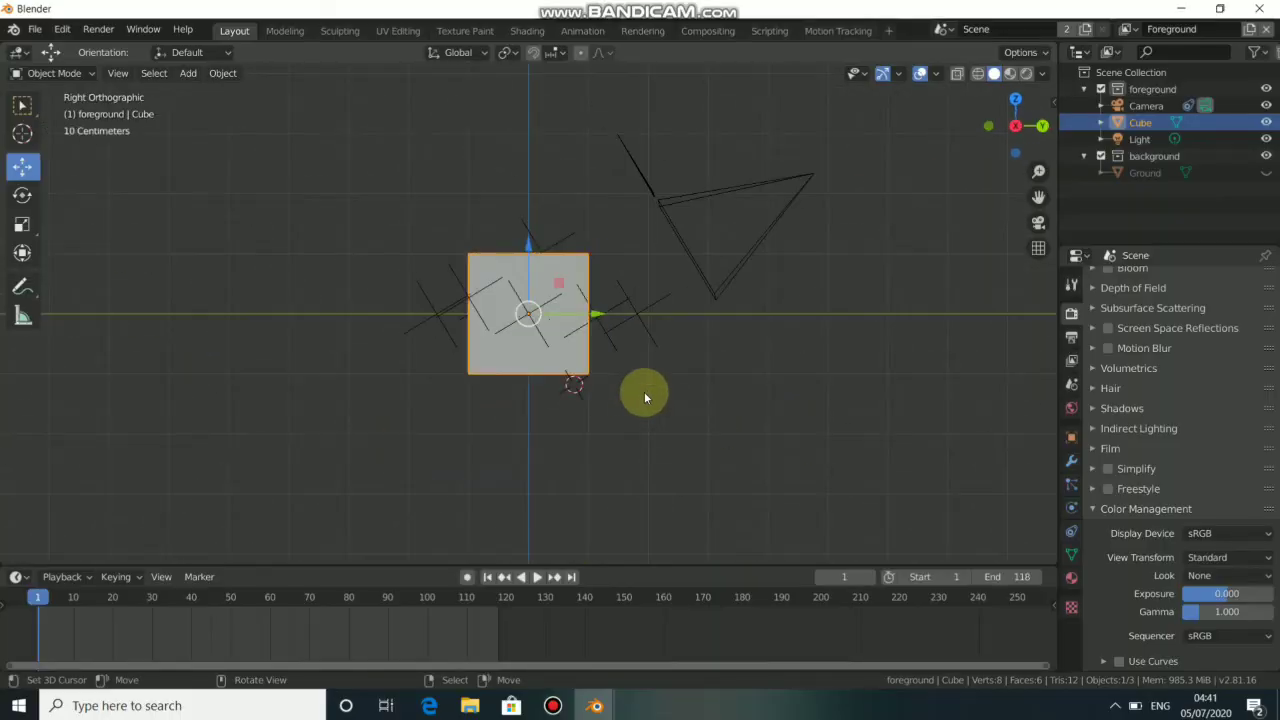
drag(533, 247, 552, 183)
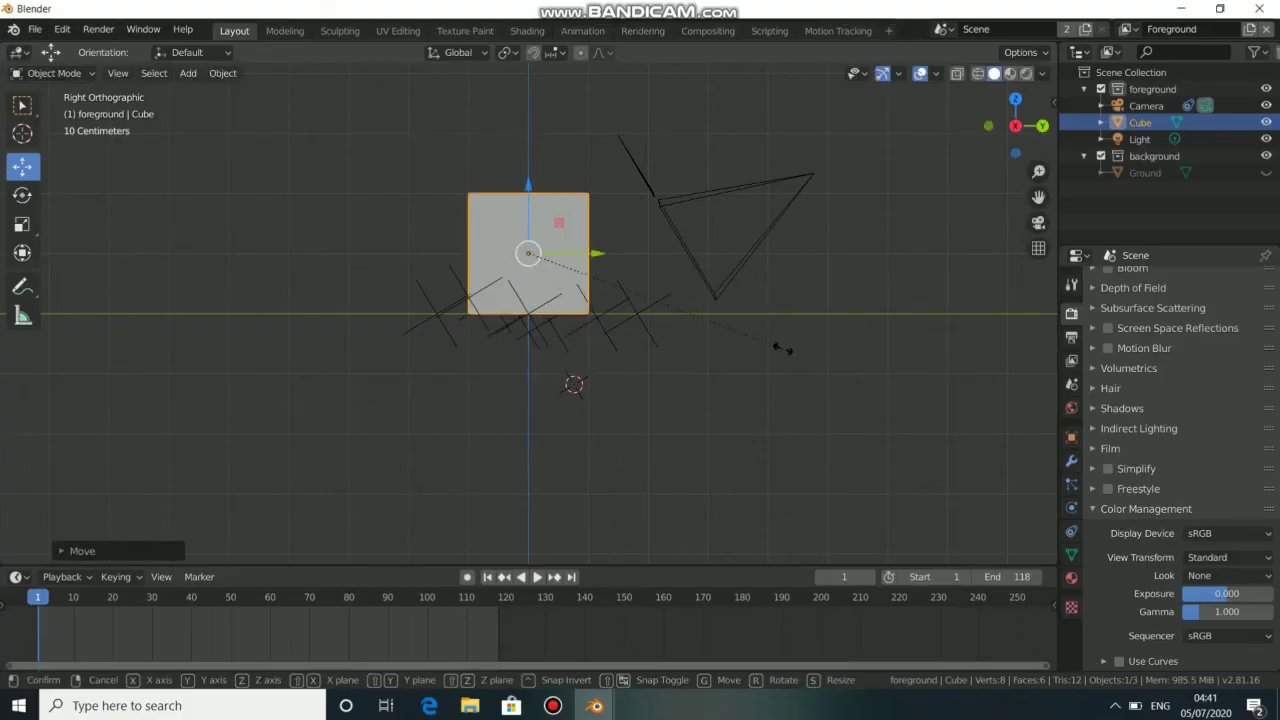
key(s)
click(655, 316)
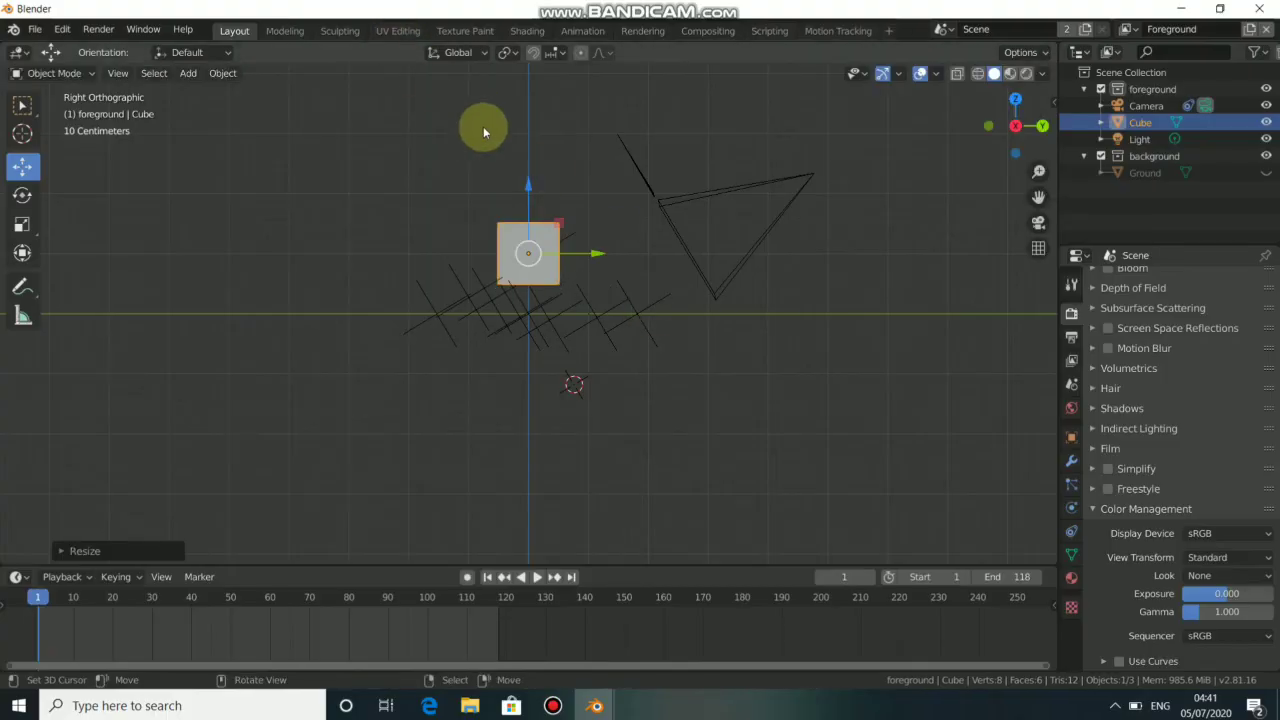
drag(529, 178, 540, 210)
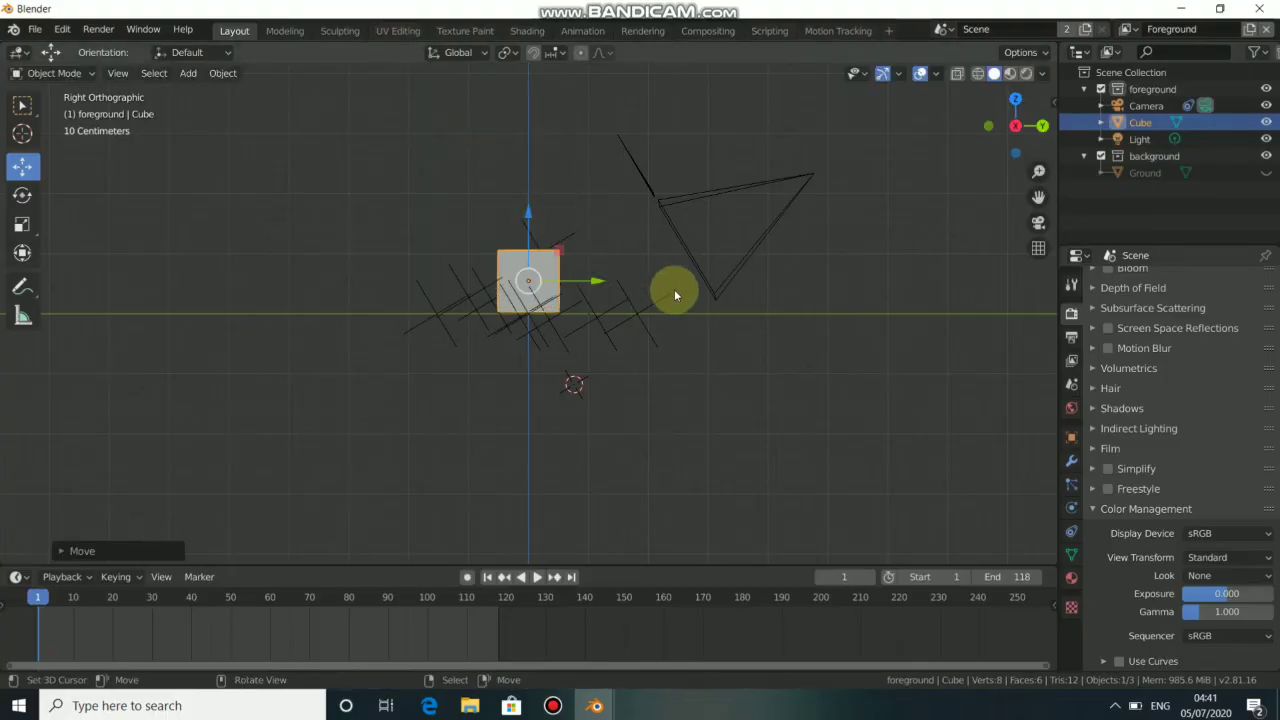
Step: In the camera view, move the cube forward along Y to the front of the desk and play the animation
key(Right)
key(KP_0)
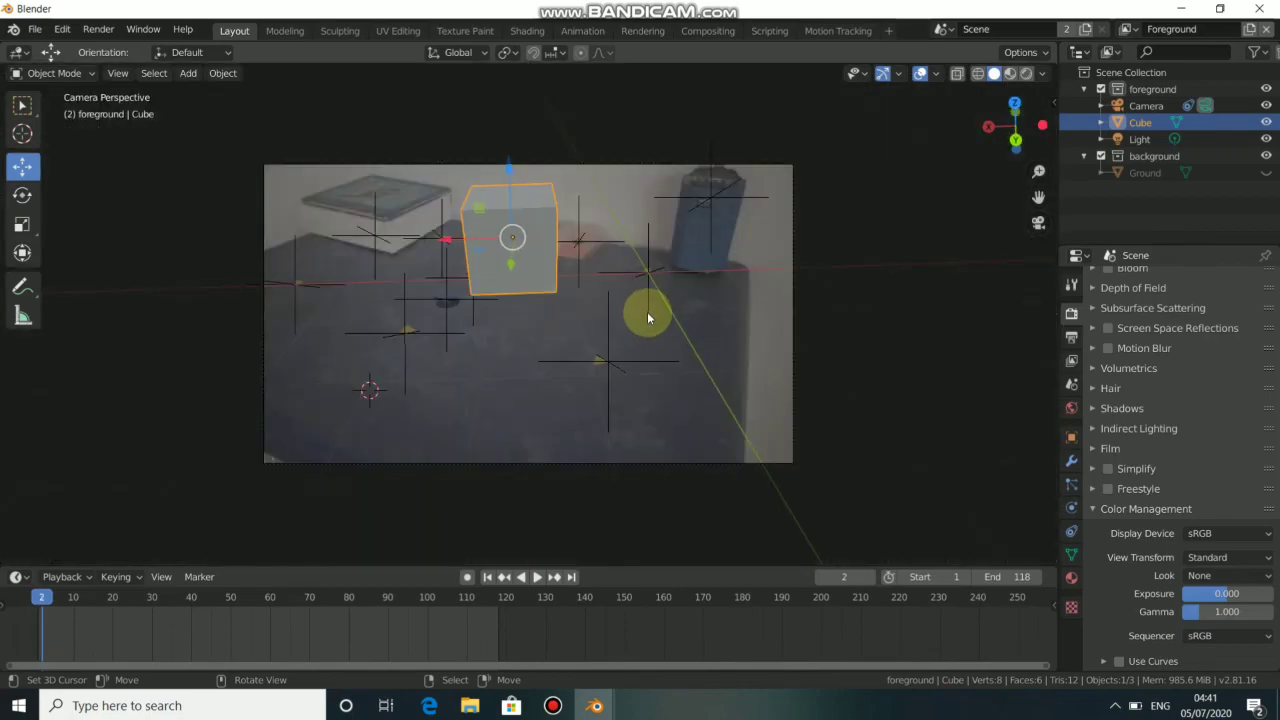
drag(513, 270, 525, 337)
click(537, 577)
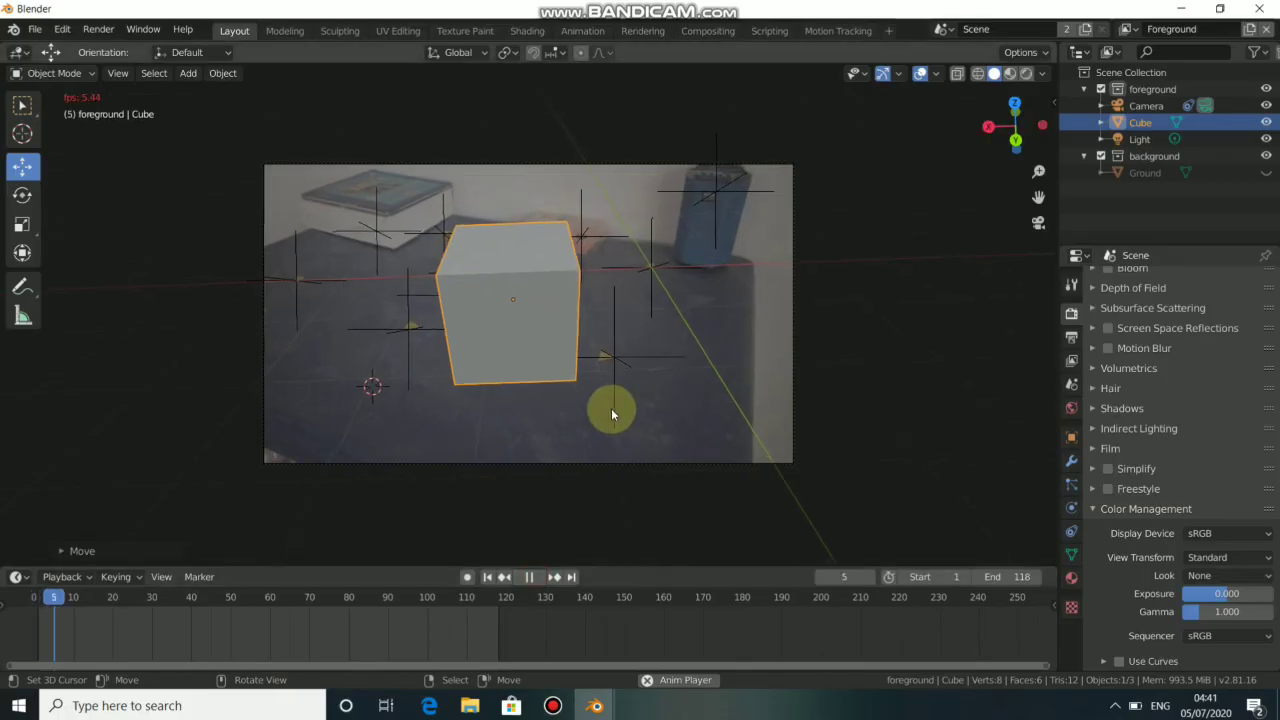